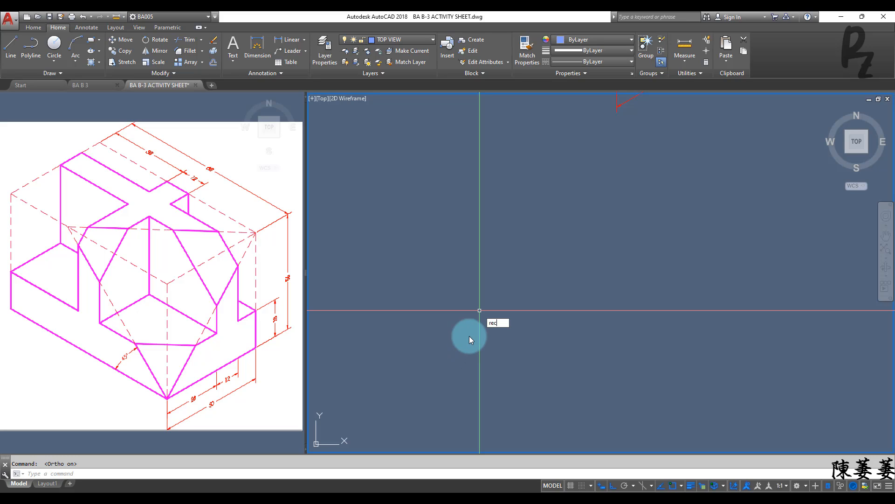
Step: Draw an 88 by 50 rectangle in the empty drawing area for the top view outline
{"action": "key", "text": "Return"}
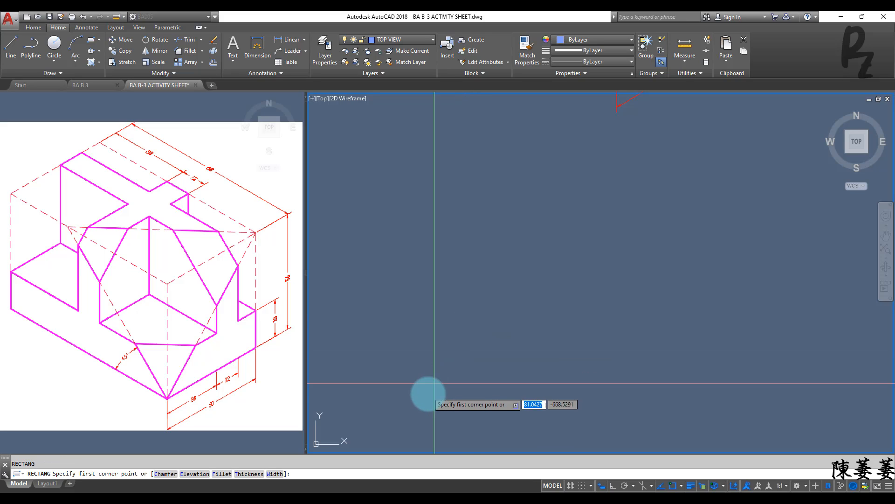
{"action": "left_click", "coordinate": [429, 389]}
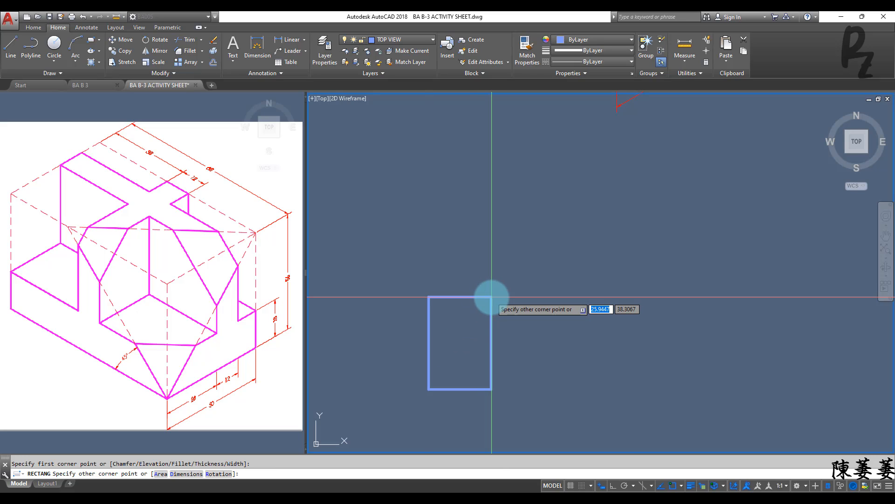
{"action": "type", "text": "d"}
{"action": "key", "text": "Return"}
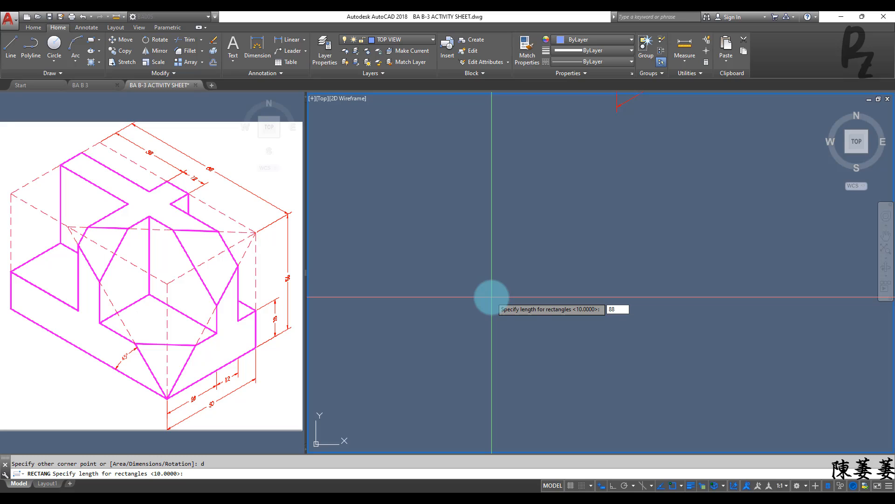
{"action": "key", "text": "Return"}
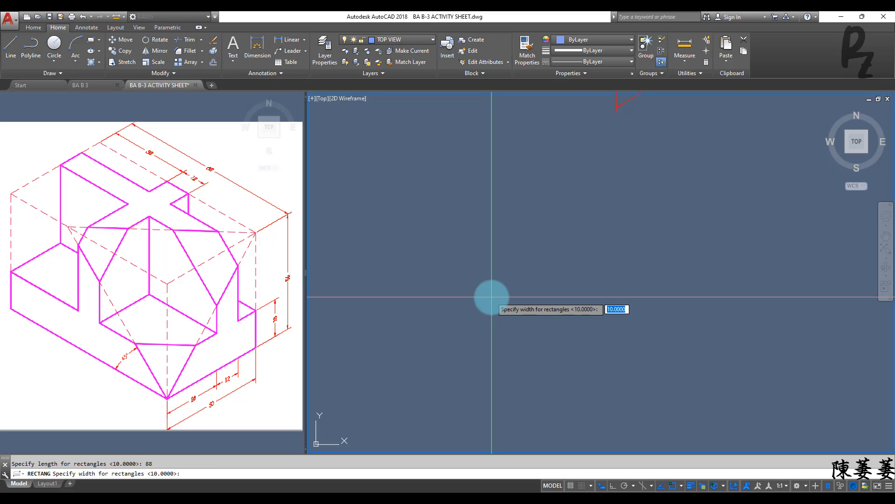
{"action": "key", "text": "Return"}
{"action": "left_click", "coordinate": [491, 297]}
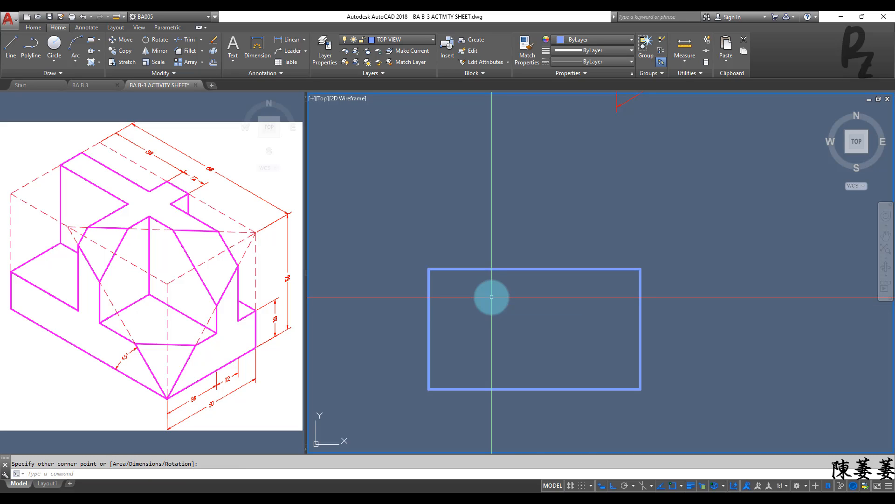
Step: Explode the top view rectangle into separate lines
{"action": "left_click", "coordinate": [668, 353]}
{"action": "left_click", "coordinate": [582, 315]}
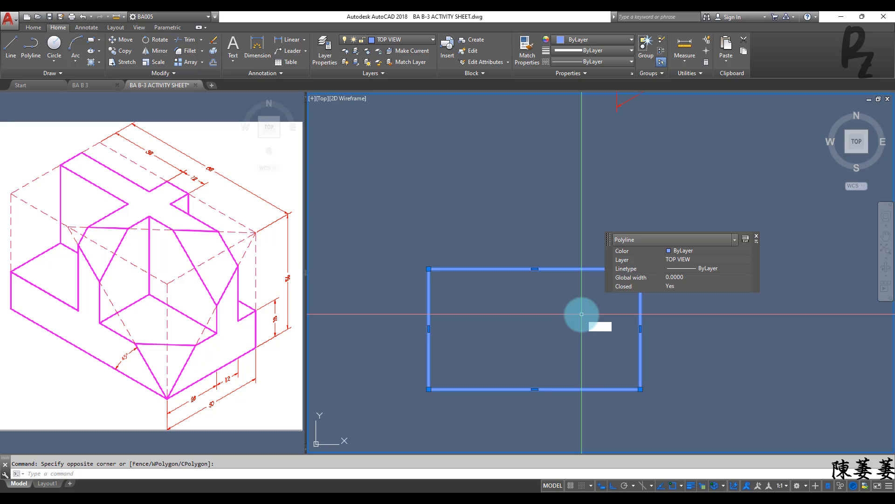
{"action": "type", "text": "x"}
{"action": "key", "text": "Return"}
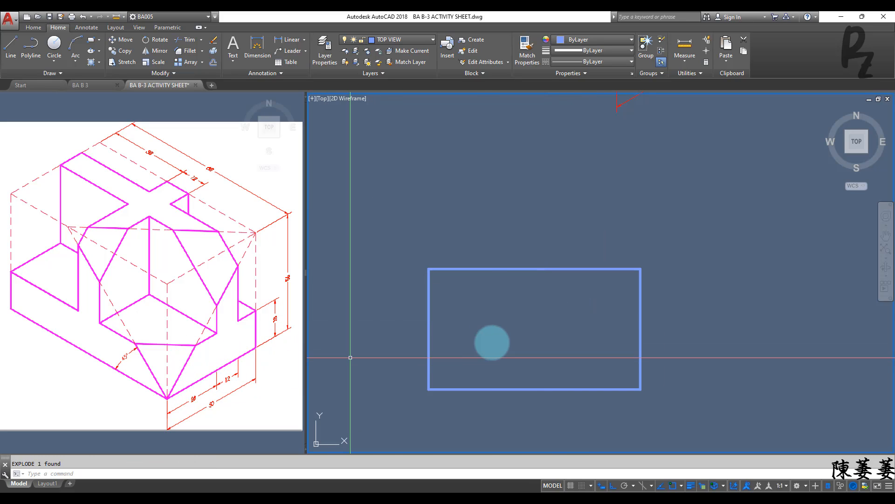
Step: Using the Through option, offset the rectangle's bottom edge upward by 28, and offset that new line upward by 12
{"action": "key", "text": "Return"}
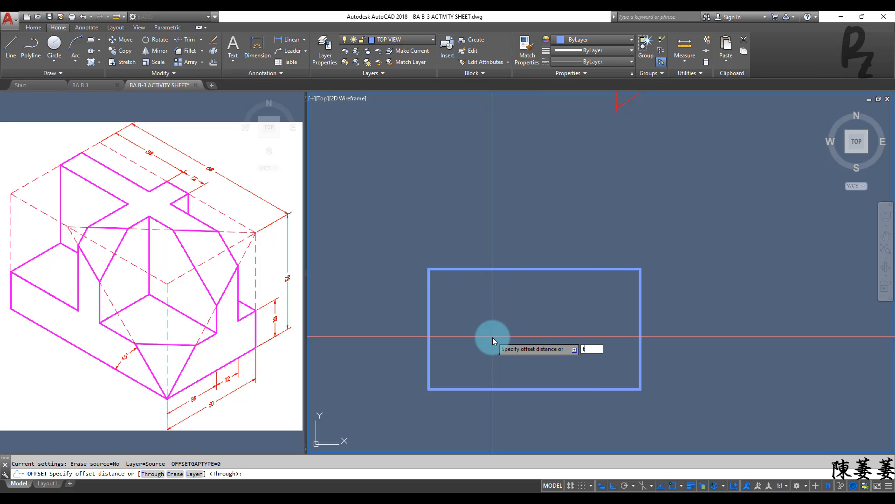
{"action": "key", "text": "Return"}
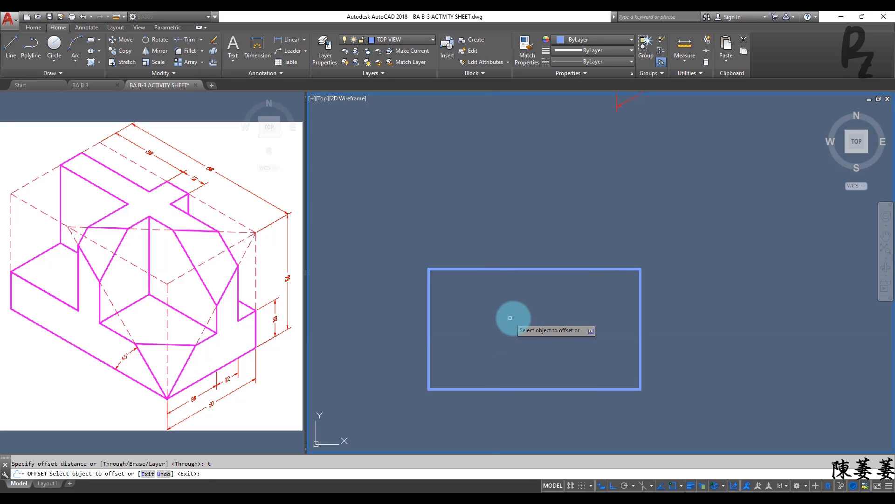
{"action": "left_click", "coordinate": [540, 389]}
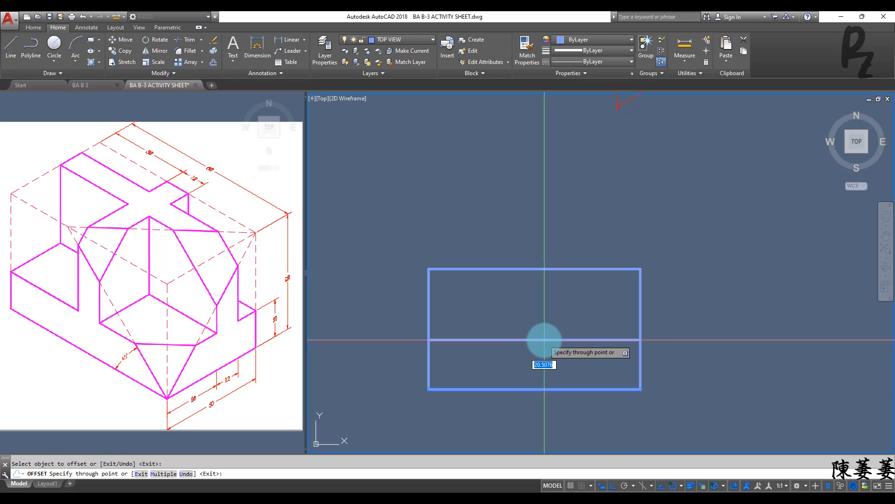
{"action": "type", "text": "28"}
{"action": "key", "text": "Return"}
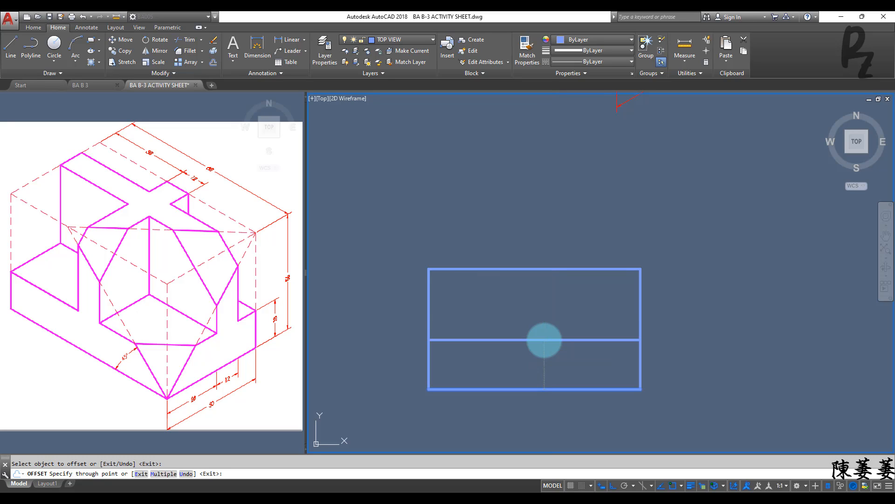
{"action": "left_click", "coordinate": [544, 322]}
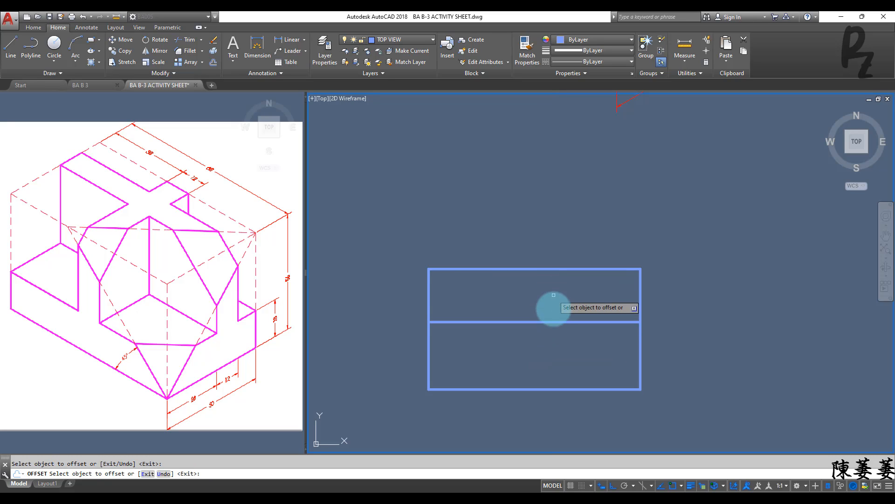
{"action": "left_click", "coordinate": [552, 321]}
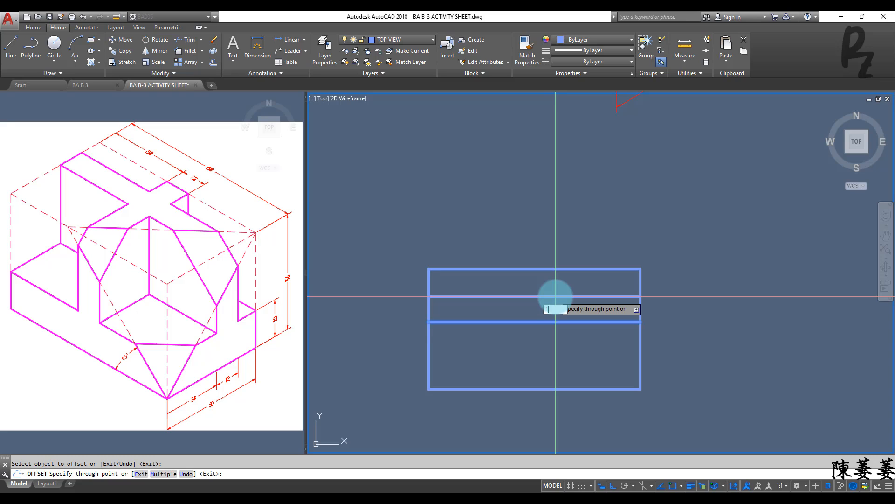
{"action": "key", "text": "Return"}
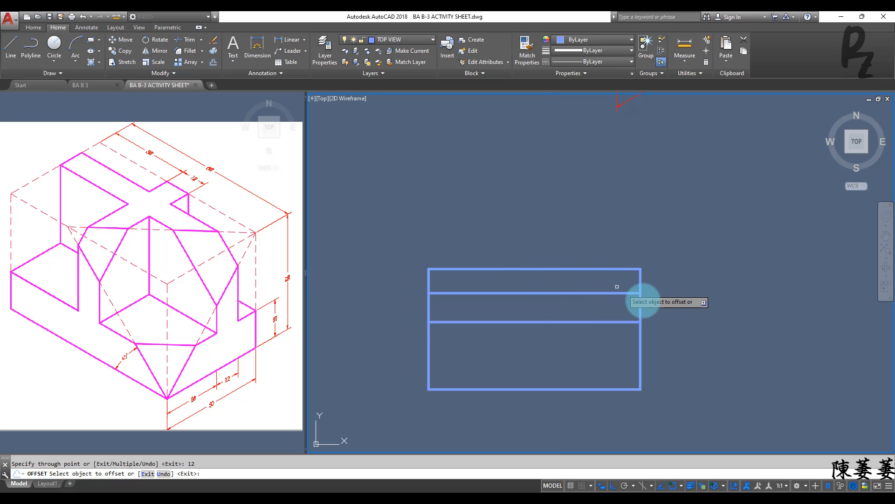
Step: Offset the rectangle's left edge 38 to the right, and offset that new line a further 12 to the right
{"action": "left_click", "coordinate": [430, 279]}
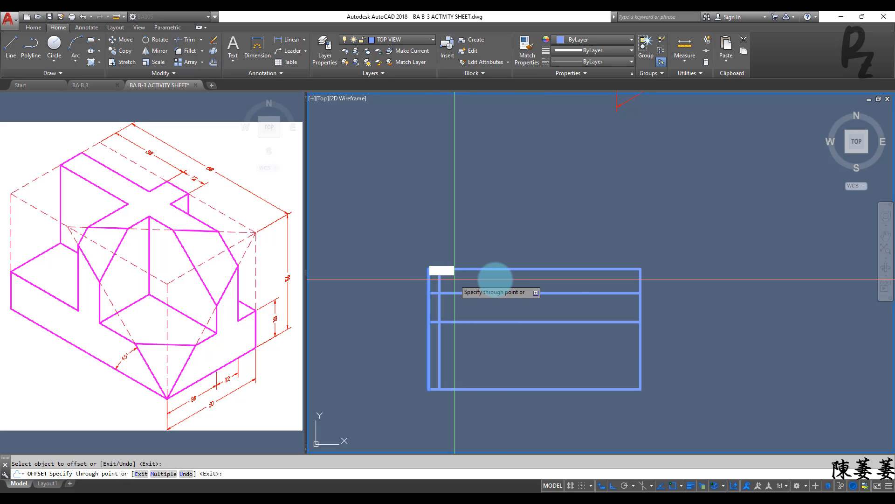
{"action": "key", "text": "Return"}
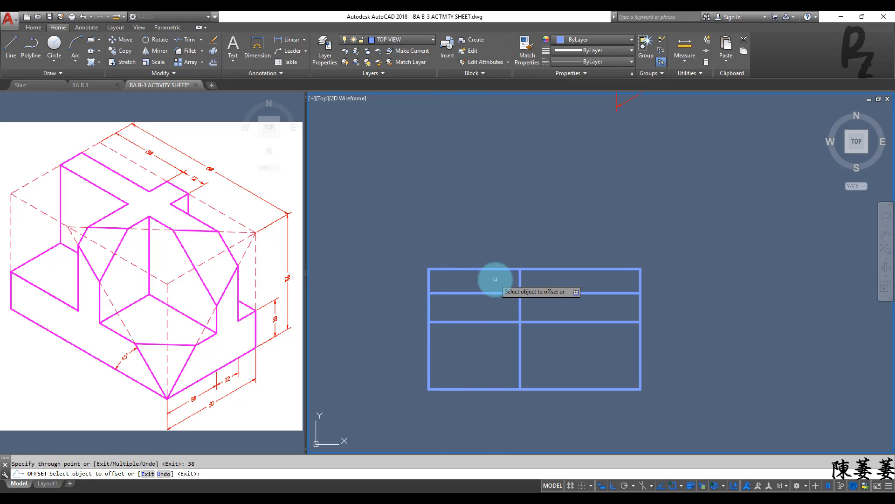
{"action": "left_click", "coordinate": [521, 280]}
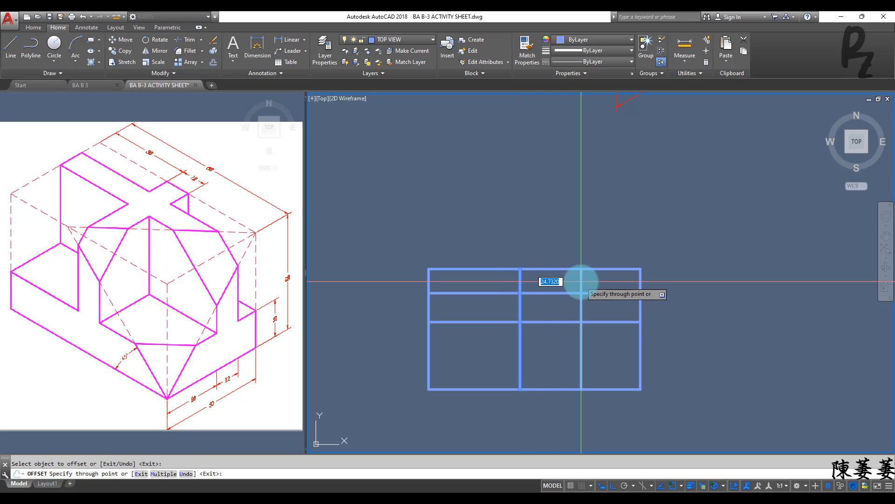
{"action": "key", "text": "Return"}
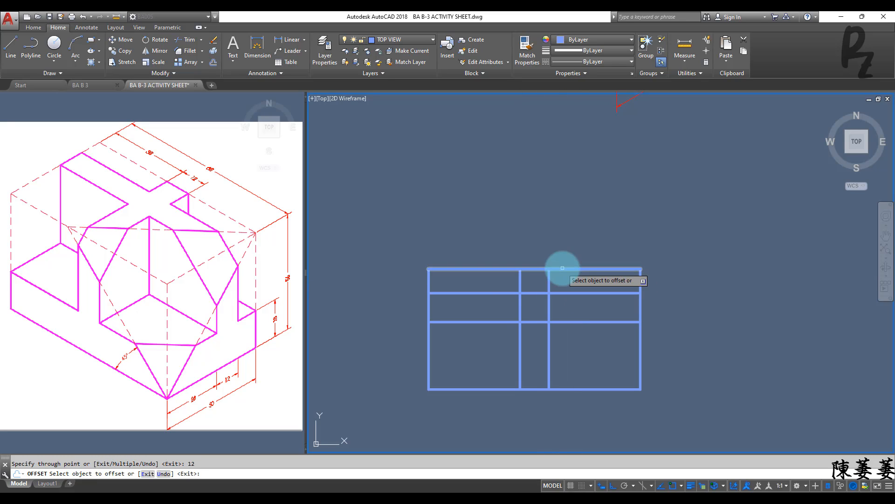
{"action": "key", "text": "Escape"}
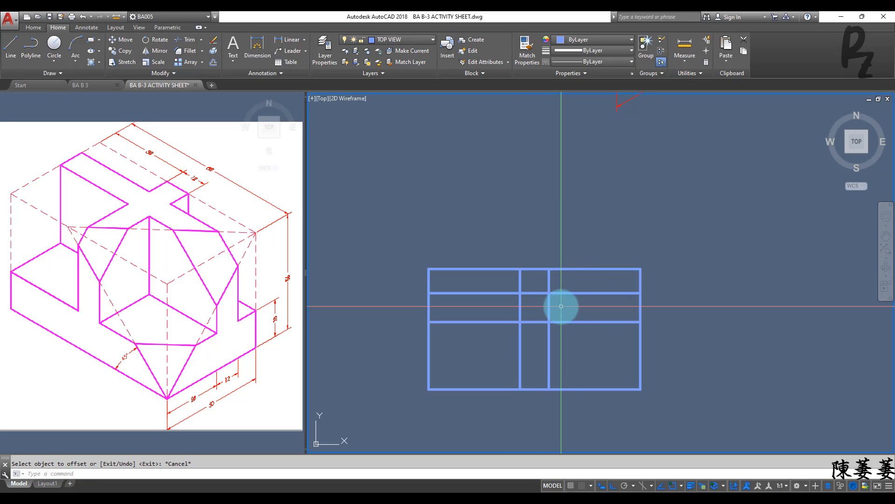
Step: Trim the line segments inside the crossing of the two 12-wide strips to leave an open cross shape
{"action": "key", "text": "Return"}
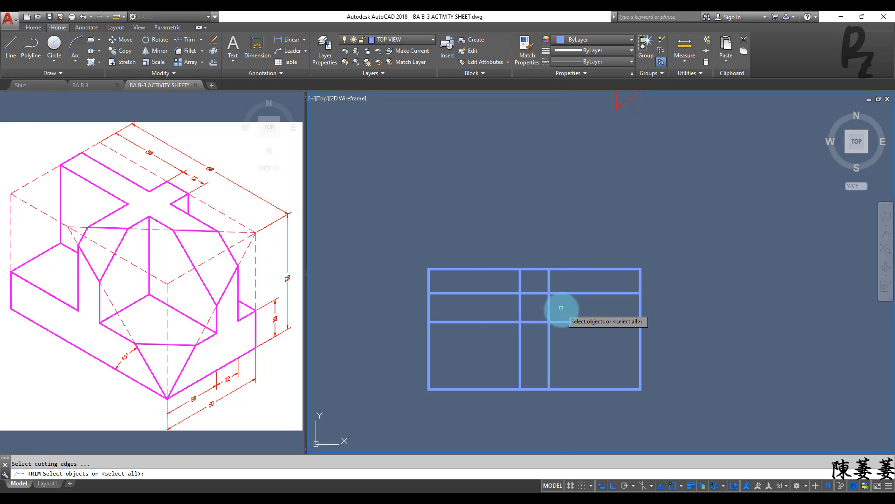
{"action": "right_click", "coordinate": [562, 311]}
{"action": "left_click", "coordinate": [572, 310]}
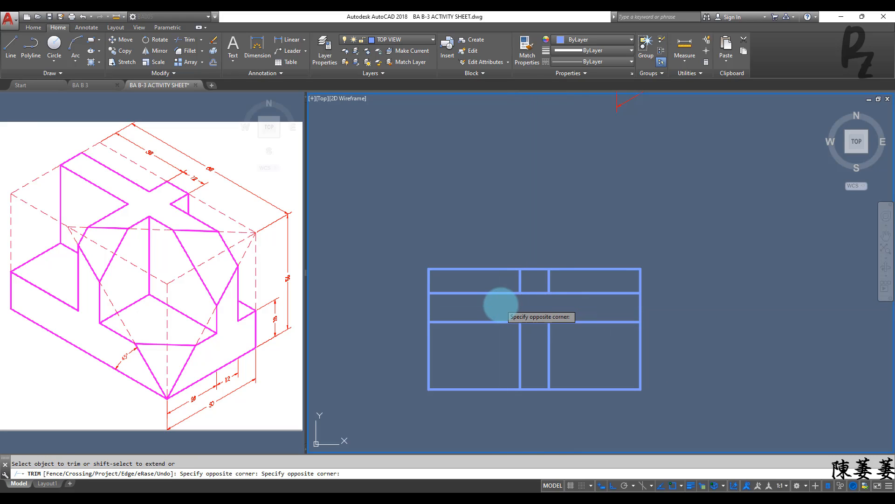
{"action": "left_click", "coordinate": [500, 305]}
{"action": "left_click", "coordinate": [539, 322]}
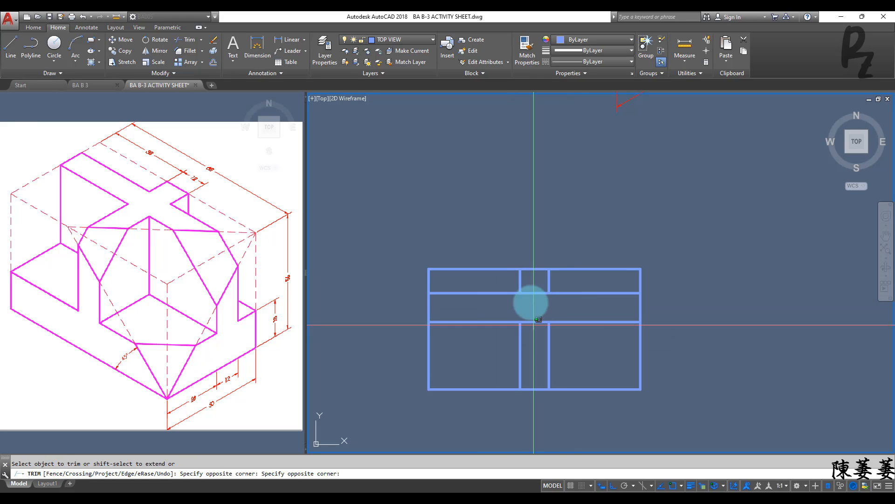
{"action": "left_click", "coordinate": [545, 293]}
{"action": "key", "text": "Return"}
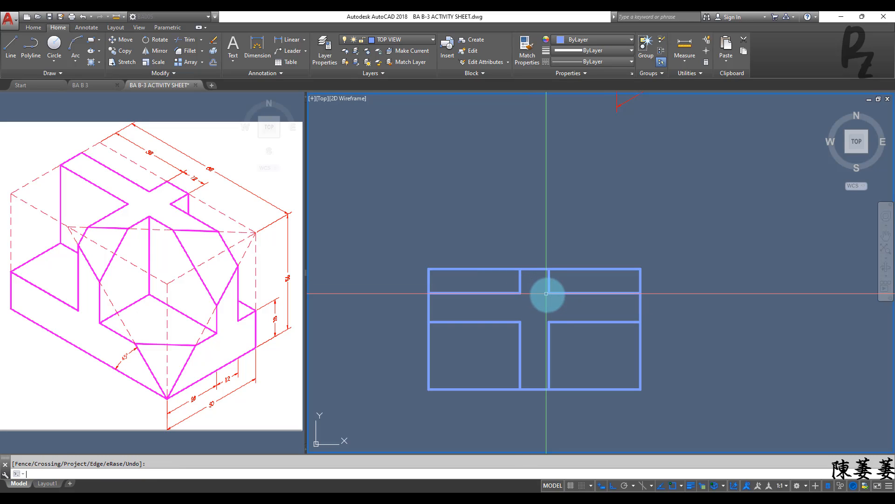
Step: Make LEFT SIDE VIEW the current layer
{"action": "middle_click_drag", "start_coordinate": [531, 326], "coordinate": [523, 216]}
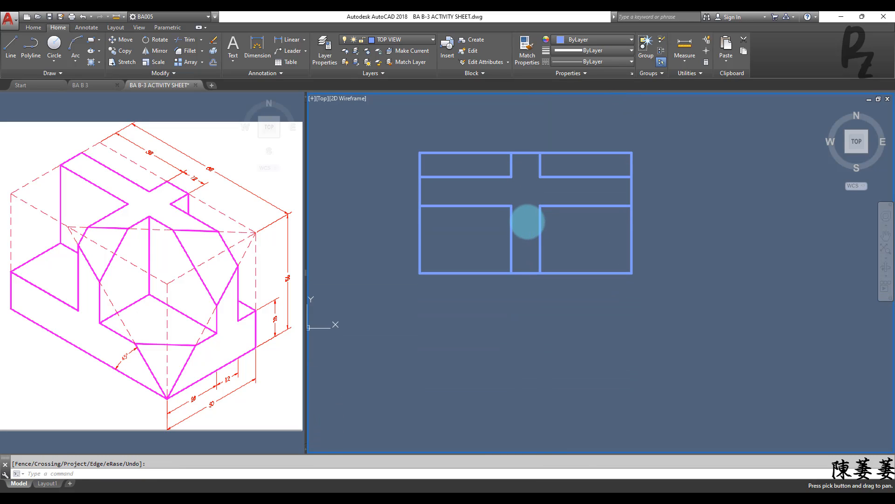
{"action": "left_click", "coordinate": [400, 40]}
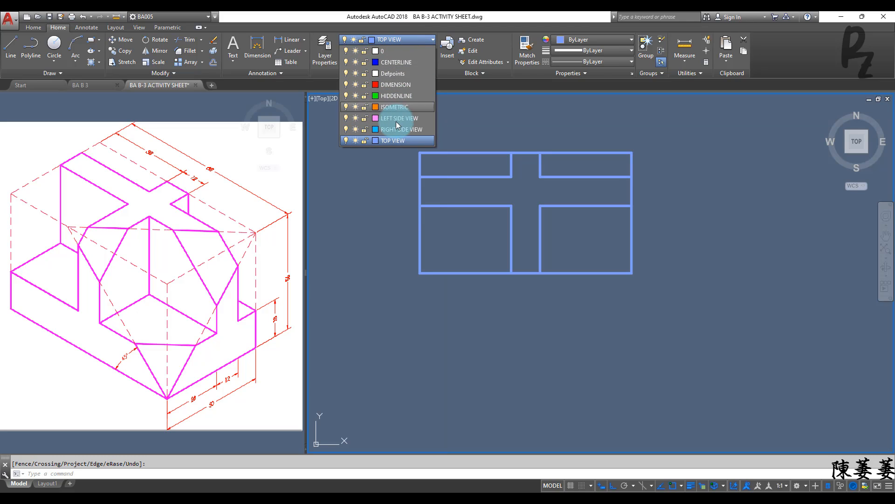
{"action": "left_click", "coordinate": [391, 119]}
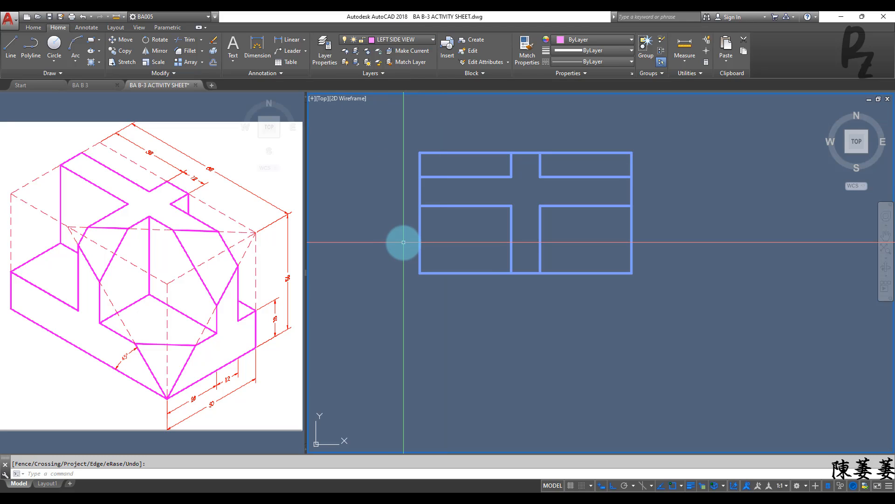
Step: Draw a line from the top view's lower-left corner about 49 straight down and continue it 88 to the right
{"action": "type", "text": "l"}
{"action": "key", "text": "Return"}
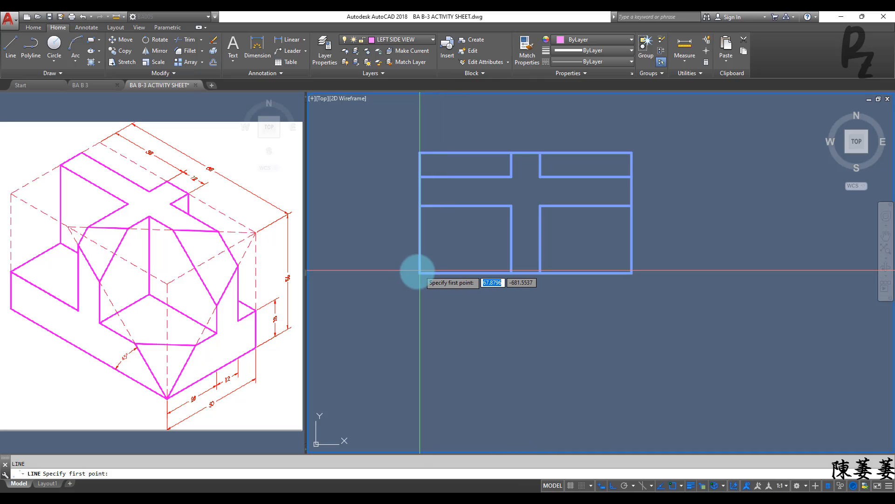
{"action": "left_click", "coordinate": [420, 273]}
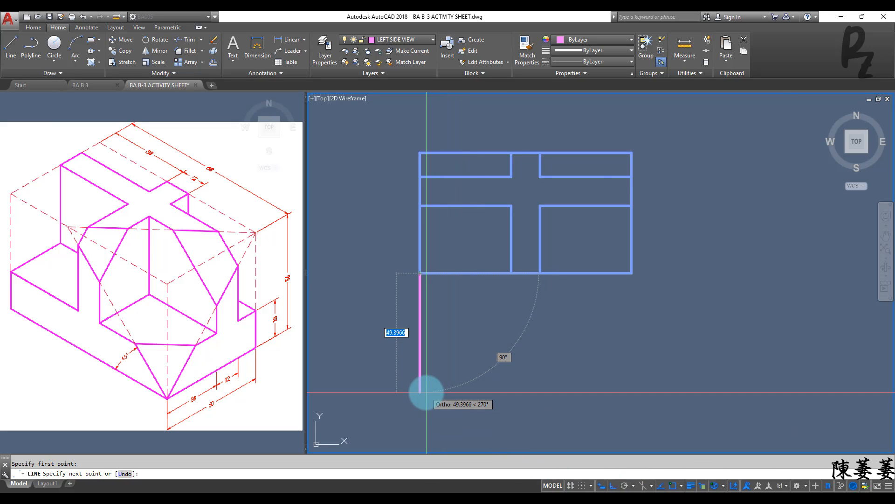
{"action": "left_click", "coordinate": [426, 392]}
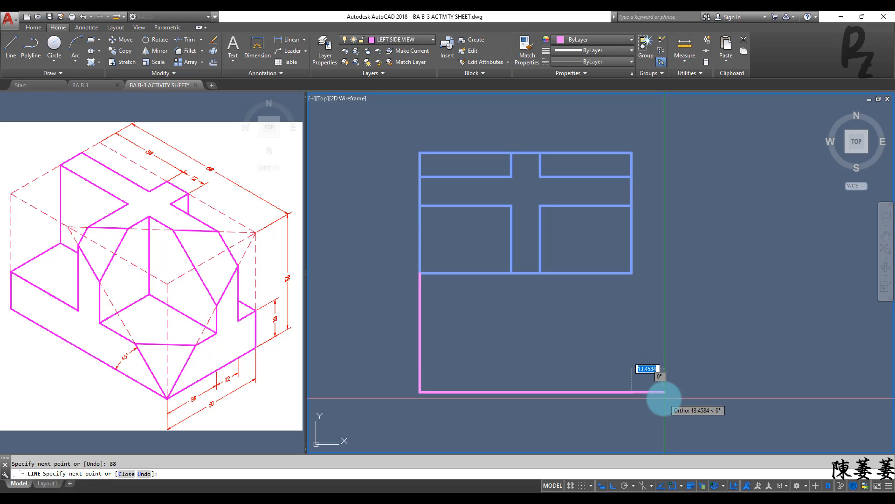
{"action": "mouse_move", "coordinate": [663, 401]}
{"action": "middle_mouse_down"}
{"action": "mouse_move", "coordinate": [667, 281]}
{"action": "mouse_move", "coordinate": [672, 315]}
{"action": "mouse_move", "coordinate": [638, 331]}
{"action": "middle_mouse_up"}
{"action": "scroll", "coordinate": [668, 280], "scroll_direction": "down", "scroll_amount": 2}
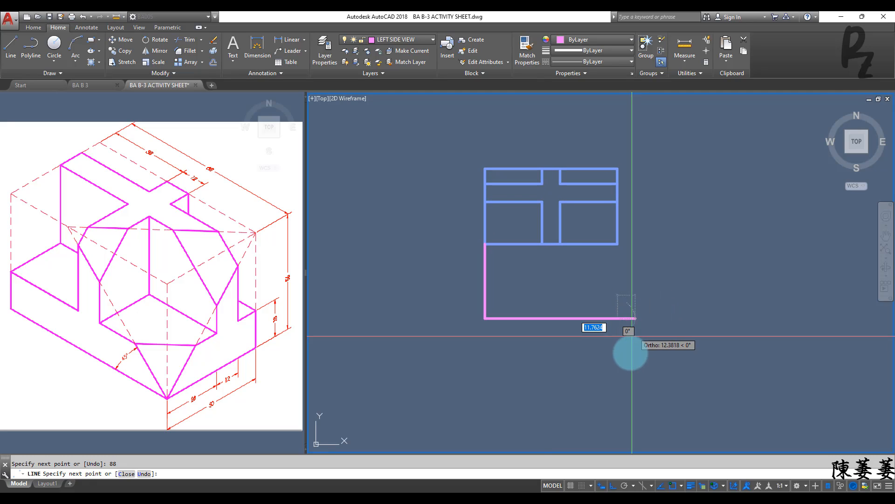
Step: Continue the line 56 down and 88 to the left, and close it upward into a rectangle below the top view
{"action": "left_click", "coordinate": [618, 327]}
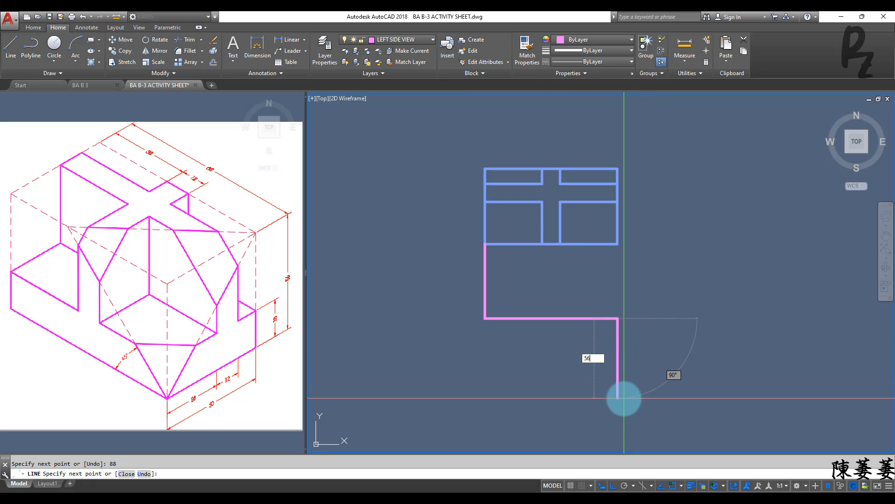
{"action": "key", "text": "Return"}
{"action": "type", "text": "8"}
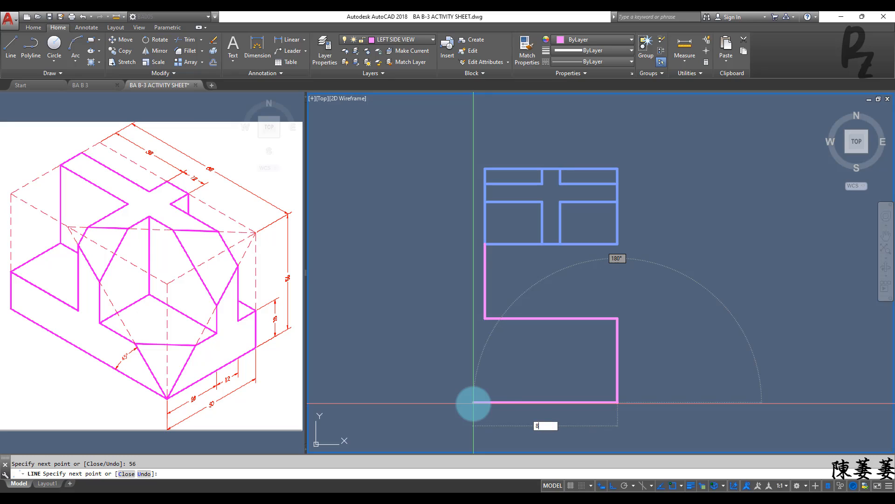
{"action": "type", "text": "8"}
{"action": "key", "text": "Return"}
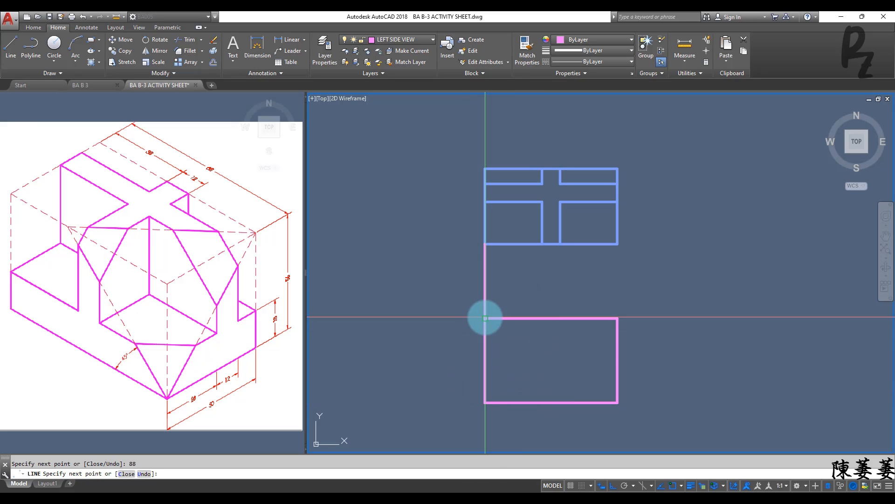
{"action": "left_click", "coordinate": [485, 318]}
{"action": "key", "text": "Escape"}
Step: Erase the vertical line connecting the top view to the new rectangle
{"action": "left_click", "coordinate": [501, 295]}
{"action": "left_click", "coordinate": [435, 282]}
{"action": "type", "text": "e"}
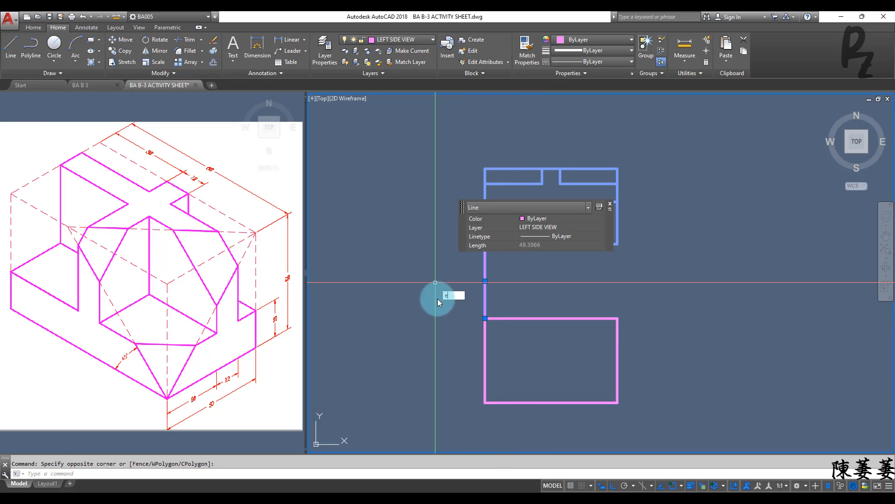
{"action": "key", "text": "Return"}
Step: Offset the bottom edge of the left side view rectangle 18 upward
{"action": "type", "text": "o"}
{"action": "key", "text": "Return"}
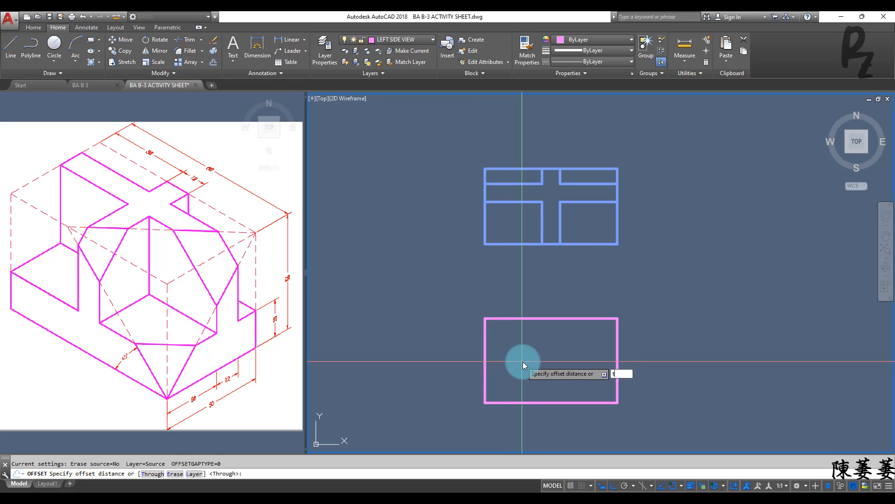
{"action": "key", "text": "Return"}
{"action": "left_click", "coordinate": [549, 401]}
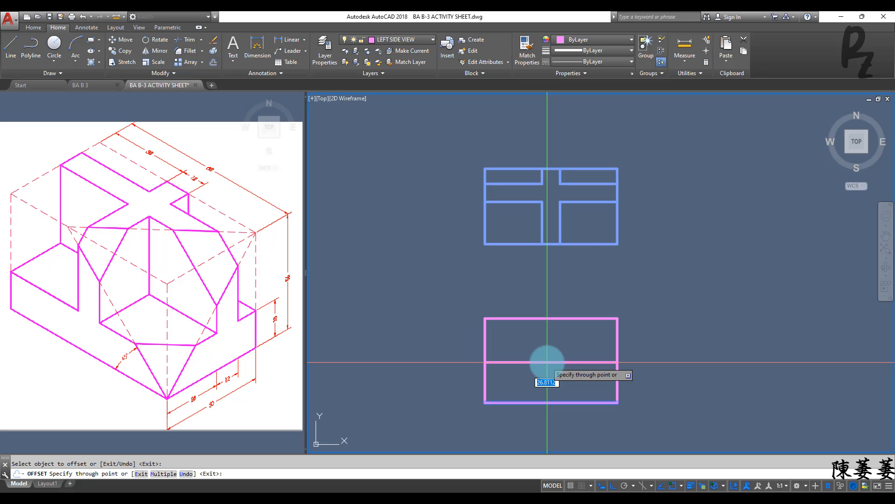
{"action": "left_click", "coordinate": [266, 319]}
{"action": "scroll", "coordinate": [265, 321], "scroll_direction": "up", "scroll_amount": 6}
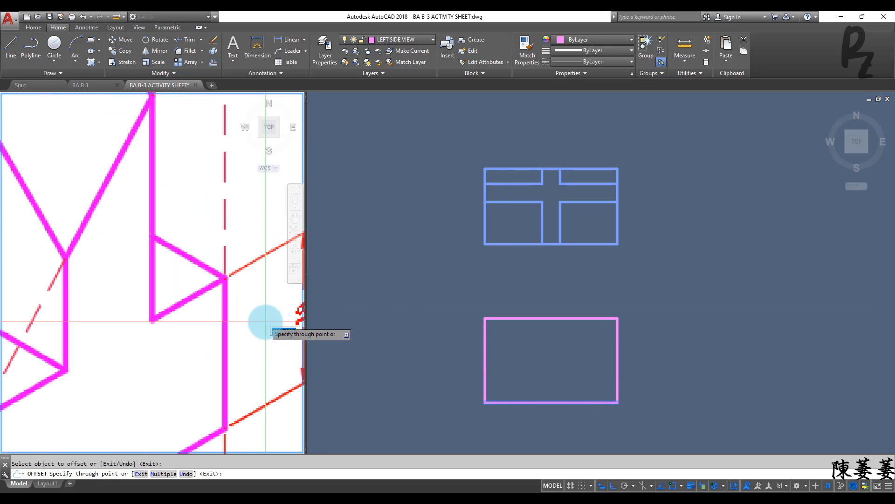
{"action": "scroll", "coordinate": [265, 321], "scroll_direction": "down", "scroll_amount": 6}
{"action": "left_click", "coordinate": [548, 353]}
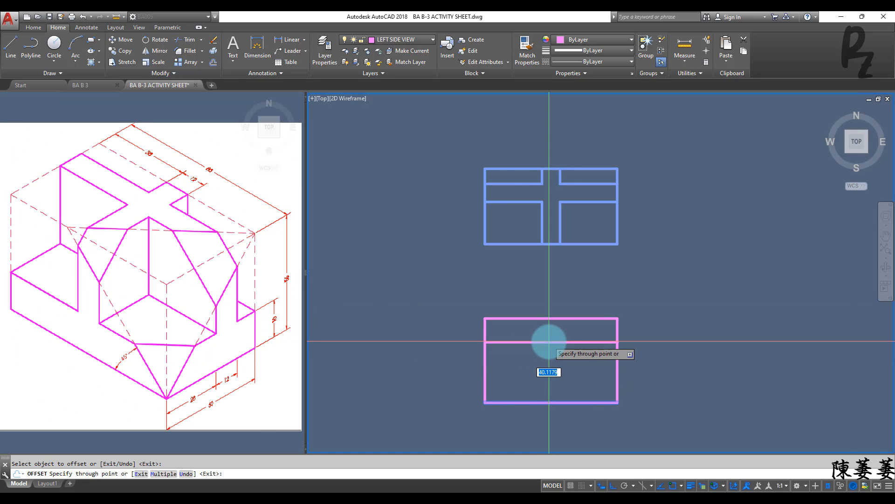
{"action": "key", "text": "Return"}
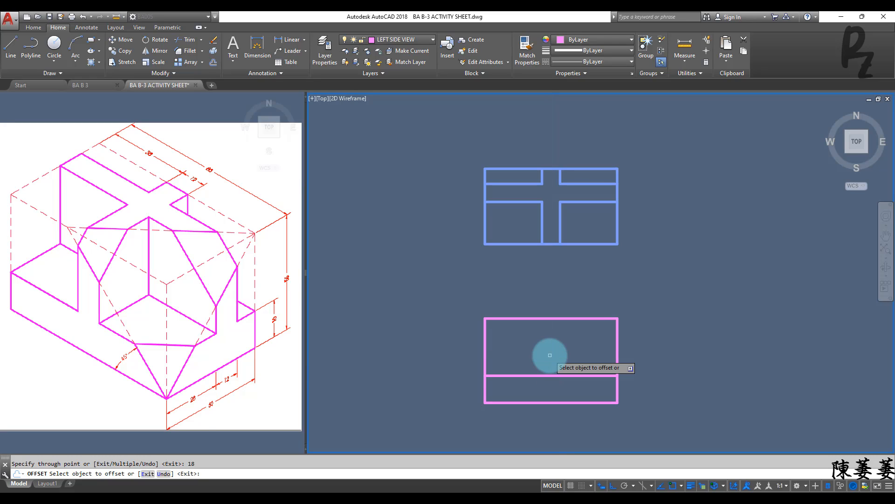
Step: Offset the left side view's left edge 38 to the right, and offset the resulting line another 12 to the right
{"action": "left_click", "coordinate": [485, 343]}
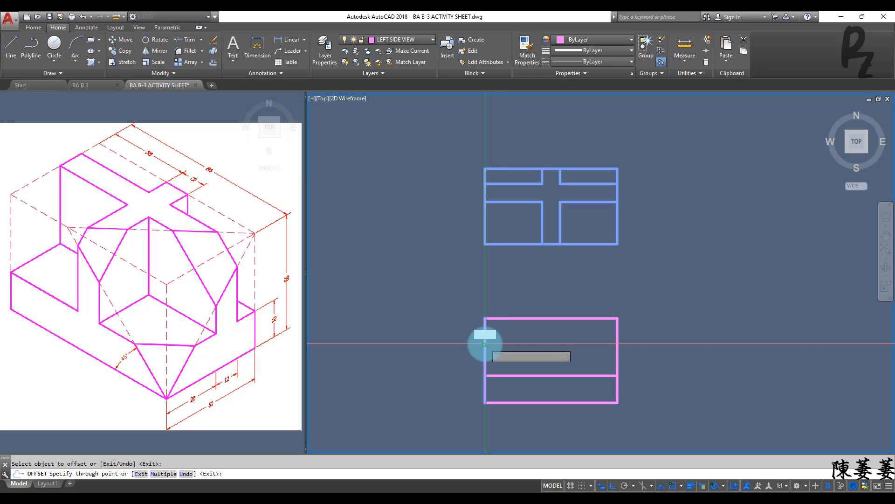
{"action": "key", "text": "Return"}
{"action": "left_click", "coordinate": [542, 347]}
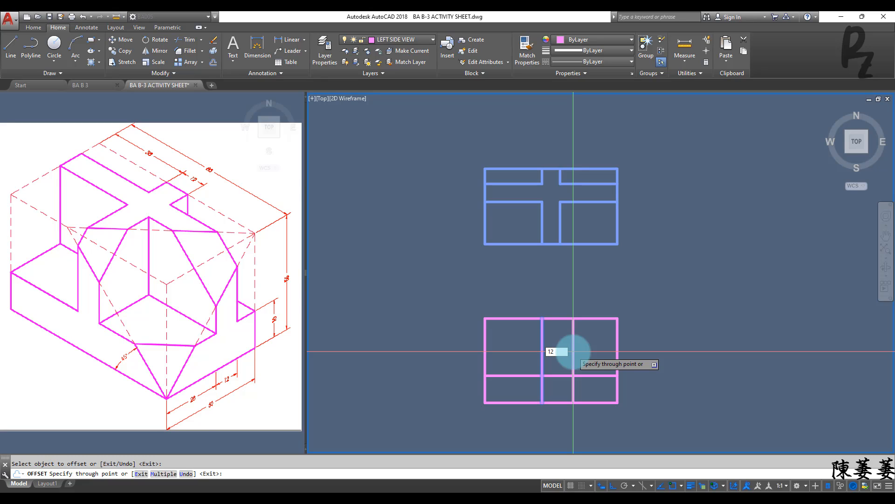
{"action": "key", "text": "Return"}
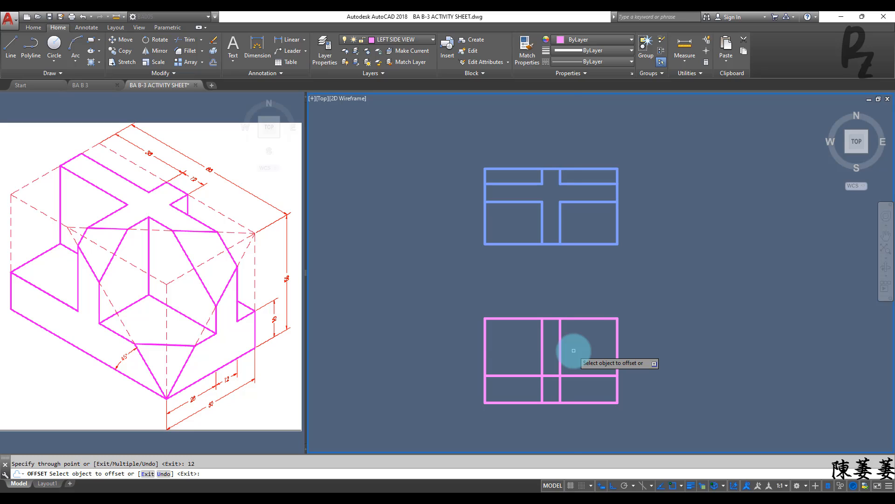
{"action": "key", "text": "Escape"}
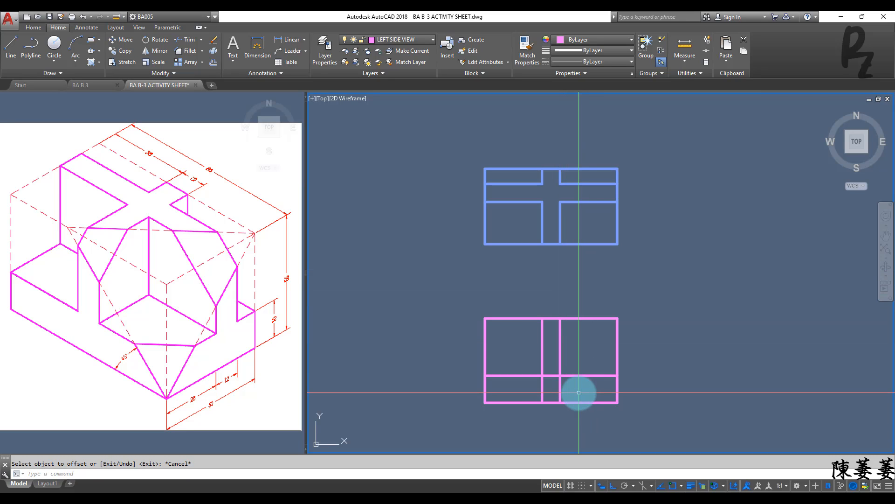
Step: Draw a line at 135° from the left side view's lower-right corner to beyond its top edge
{"action": "type", "text": "l"}
{"action": "key", "text": "Return"}
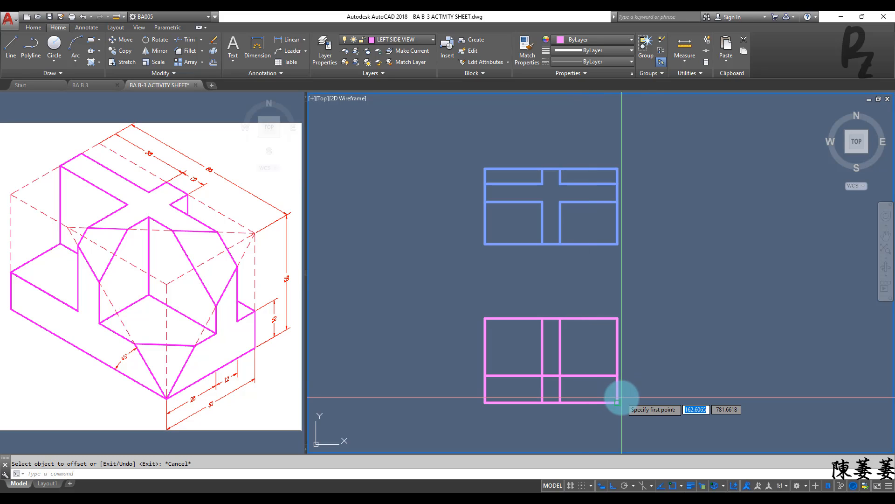
{"action": "left_click", "coordinate": [617, 402]}
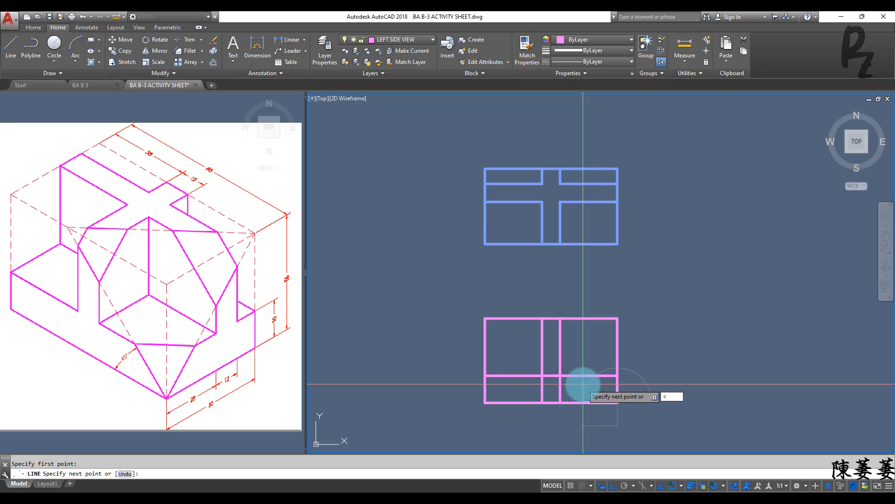
{"action": "type", "text": "<135"}
{"action": "key", "text": "Return"}
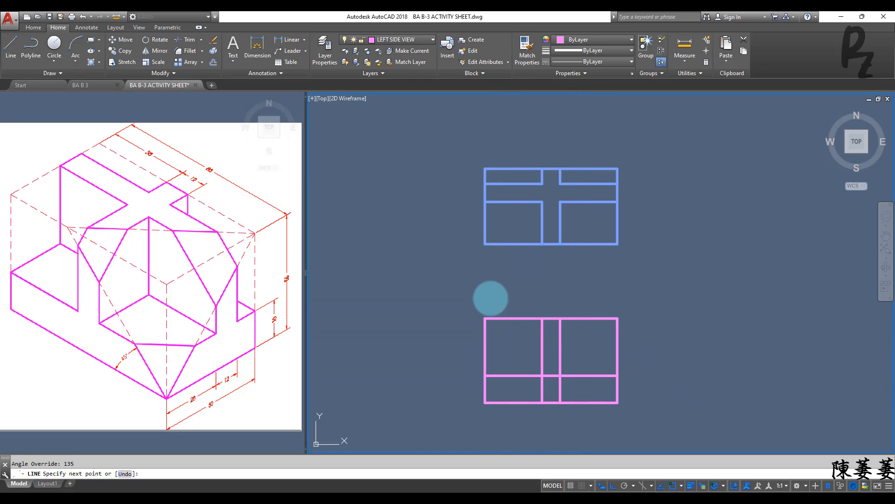
{"action": "left_click", "coordinate": [490, 296]}
{"action": "key", "text": "Escape"}
Step: Trim off the part of the diagonal line that extends above the left side view's top edge
{"action": "scroll", "coordinate": [555, 347], "scroll_direction": "up", "scroll_amount": 4}
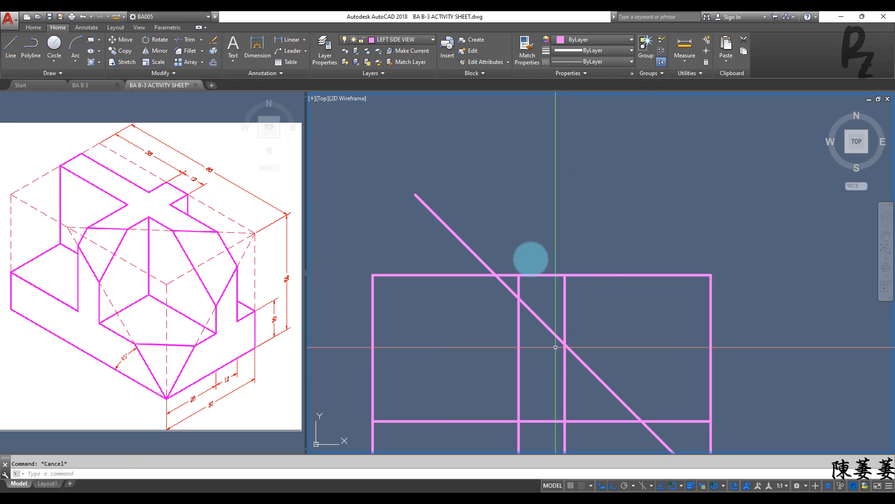
{"action": "type", "text": "tr"}
{"action": "key", "text": "Return"}
{"action": "key", "text": "Return"}
{"action": "left_click", "coordinate": [479, 254]}
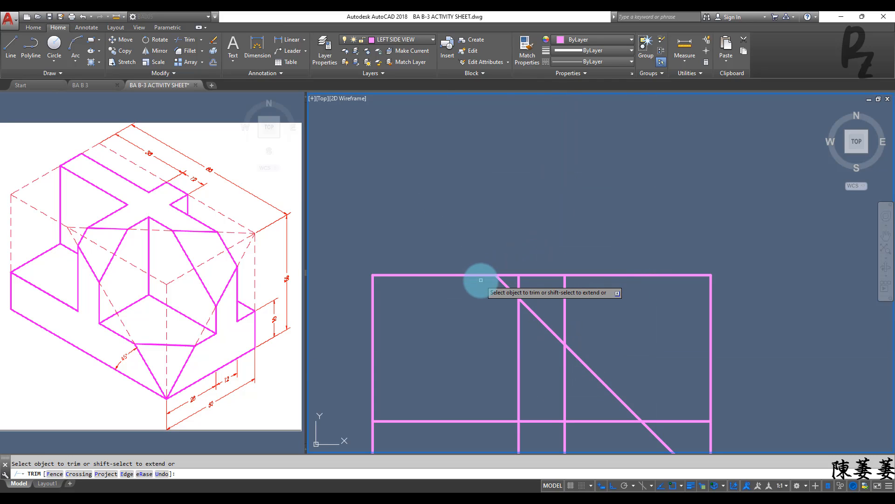
{"action": "scroll", "coordinate": [479, 280], "scroll_direction": "down", "scroll_amount": 2}
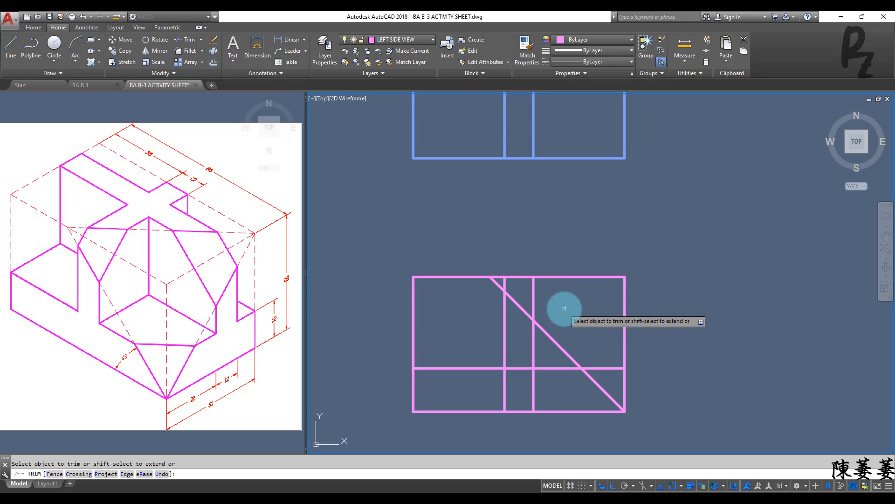
{"action": "mouse_move", "coordinate": [565, 310]}
{"action": "middle_mouse_down"}
{"action": "mouse_move", "coordinate": [536, 285]}
{"action": "mouse_move", "coordinate": [549, 302]}
{"action": "middle_mouse_up"}
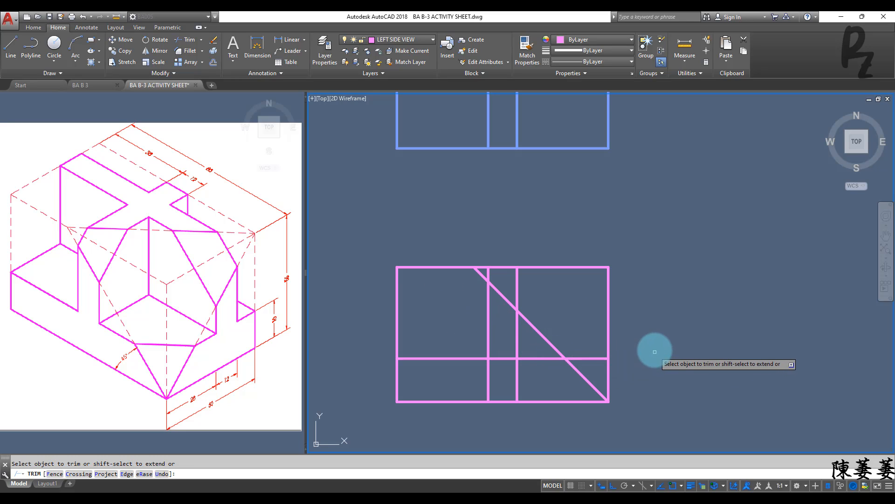
{"action": "key", "text": "Escape"}
{"action": "middle_click_drag", "start_coordinate": [652, 348], "coordinate": [558, 329]}
{"action": "scroll", "coordinate": [591, 340], "scroll_direction": "down", "scroll_amount": 4}
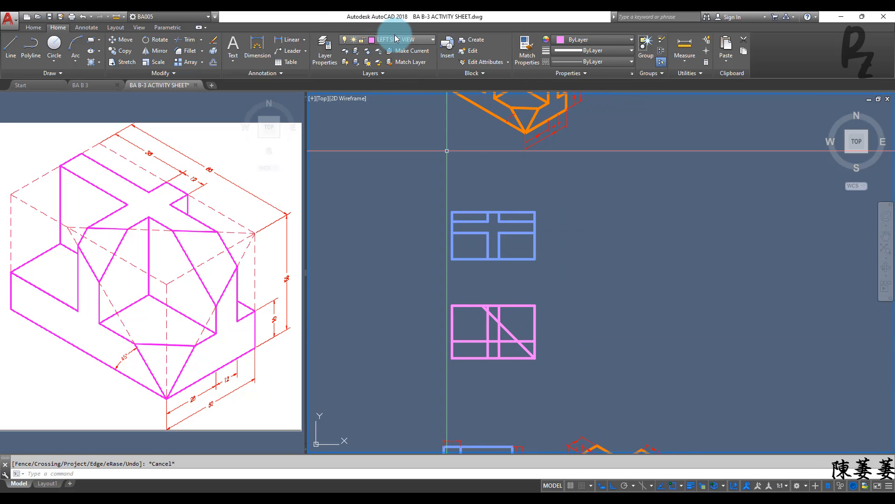
{"action": "left_click", "coordinate": [368, 39]}
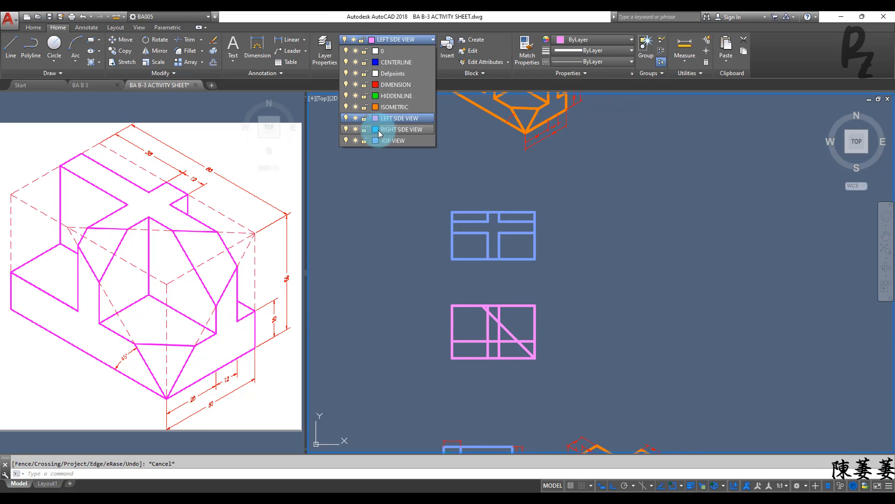
{"action": "left_click", "coordinate": [376, 131]}
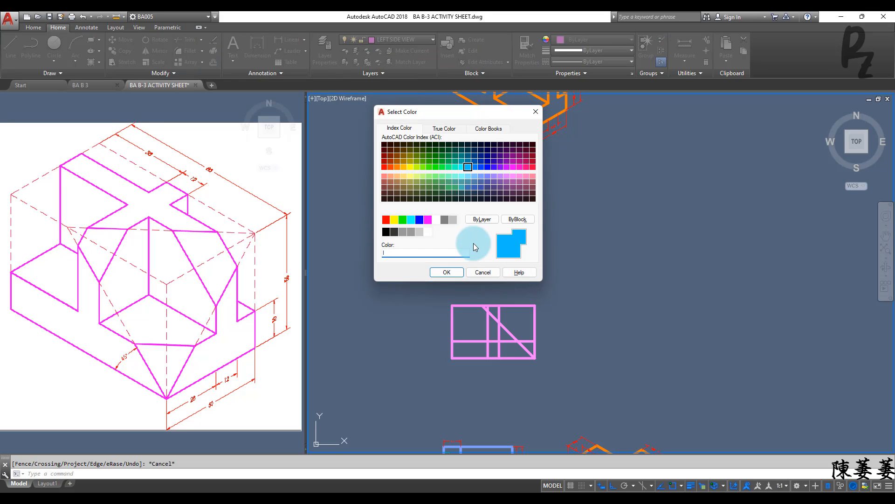
{"action": "key", "text": "Escape"}
{"action": "key", "text": "Escape"}
Step: Make RIGHT SIDE VIEW the current layer and start a line horizontally rightward from the left side view's lower-right corner
{"action": "left_click", "coordinate": [394, 38]}
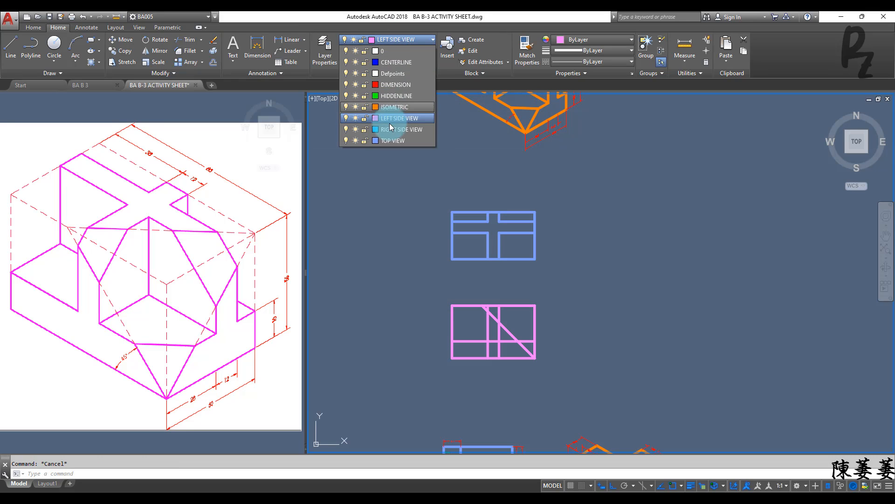
{"action": "left_click", "coordinate": [390, 141]}
{"action": "type", "text": "l"}
{"action": "key", "text": "Return"}
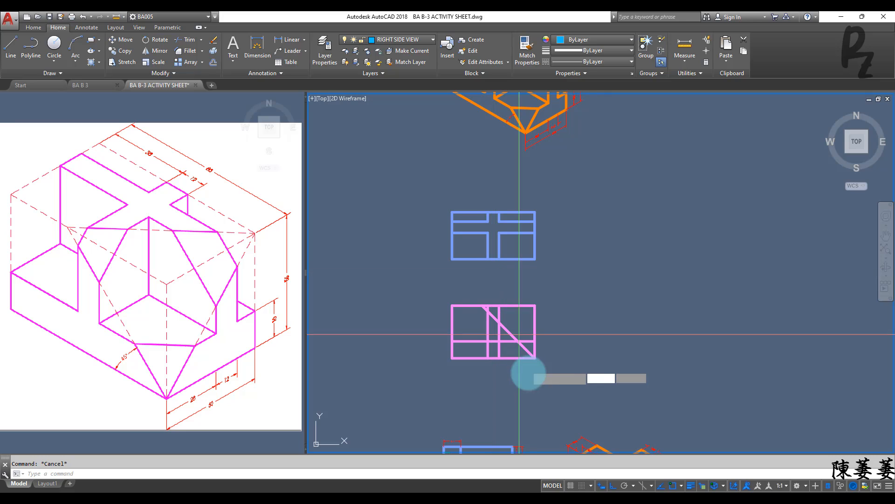
{"action": "left_click", "coordinate": [534, 358]}
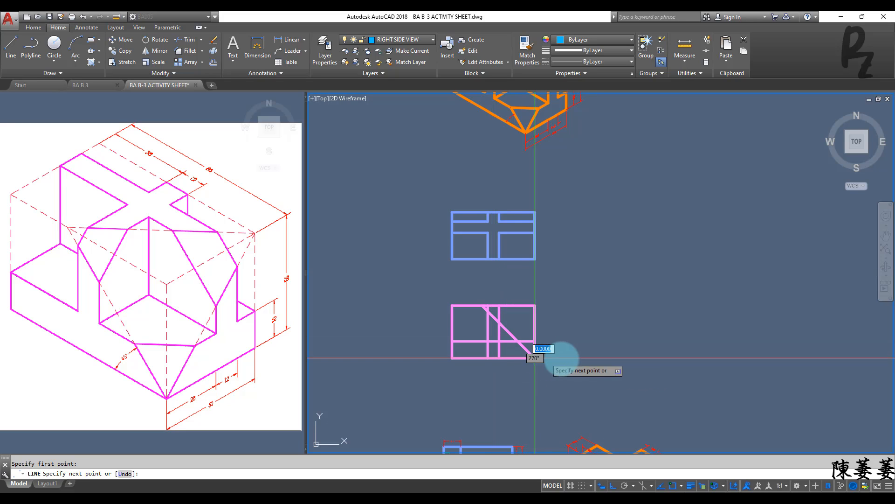
{"action": "left_click", "coordinate": [579, 358]}
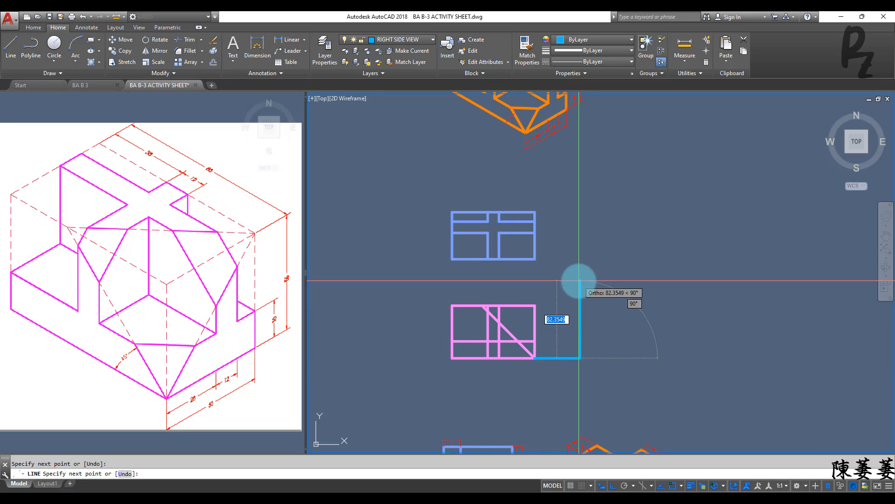
Step: Continue the line 56 up, 50 to the right and 56 down, and close it back into a rectangle
{"action": "type", "text": "56"}
{"action": "key", "text": "Return"}
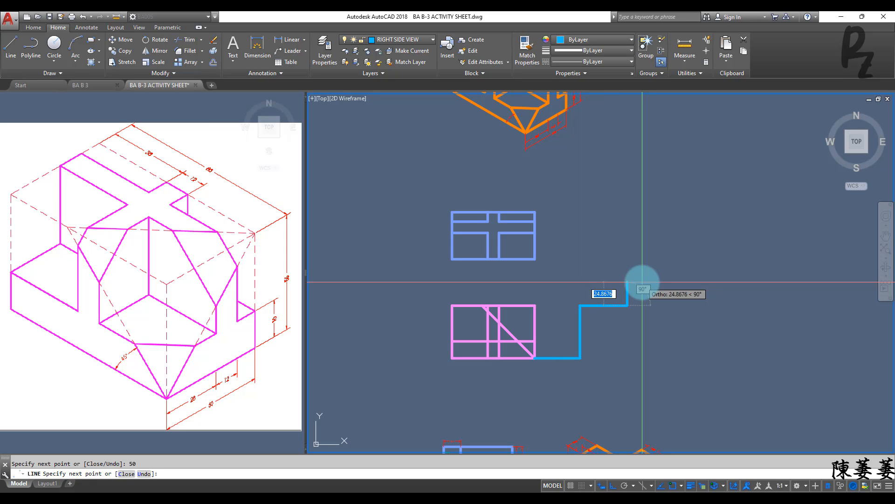
{"action": "key", "text": "Return"}
{"action": "type", "text": "56"}
{"action": "key", "text": "Return"}
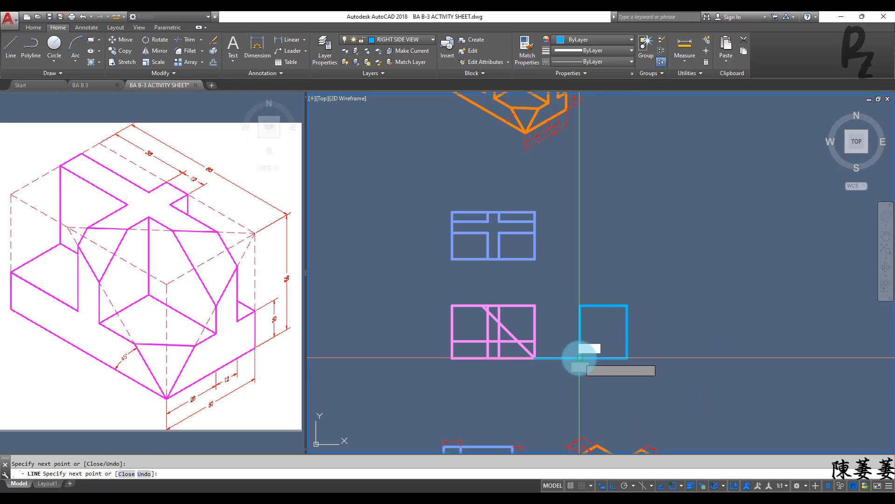
{"action": "left_click", "coordinate": [580, 359]}
{"action": "key", "text": "Escape"}
Step: Offset the left edge of the right side view rectangle 28 to the right
{"action": "type", "text": "o"}
{"action": "key", "text": "Return"}
{"action": "type", "text": "t"}
{"action": "key", "text": "Return"}
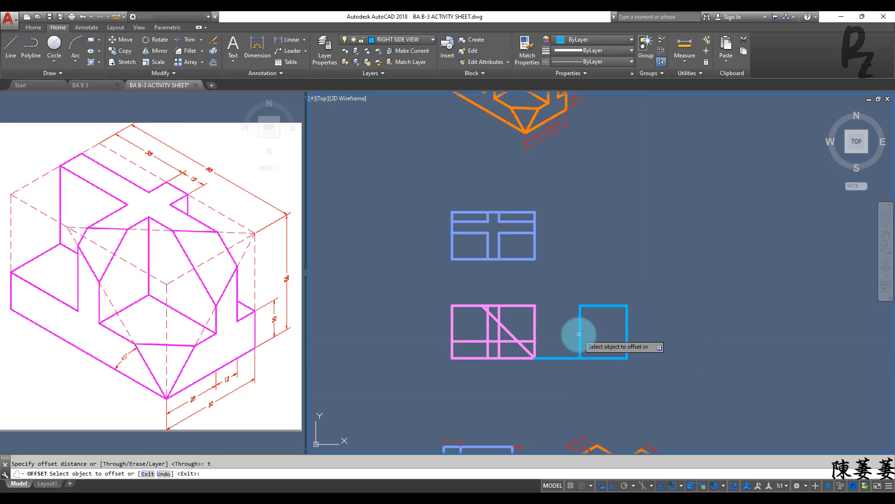
{"action": "left_click", "coordinate": [580, 323]}
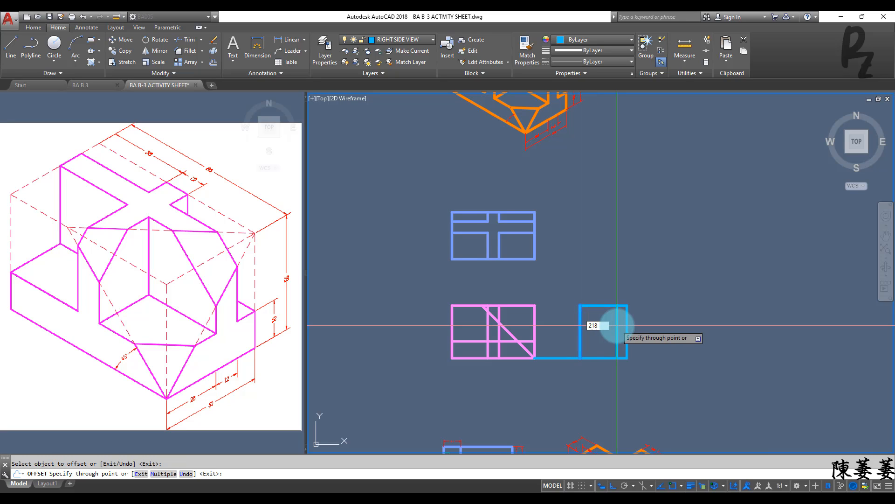
{"action": "type", "text": "28"}
{"action": "key", "text": "Return"}
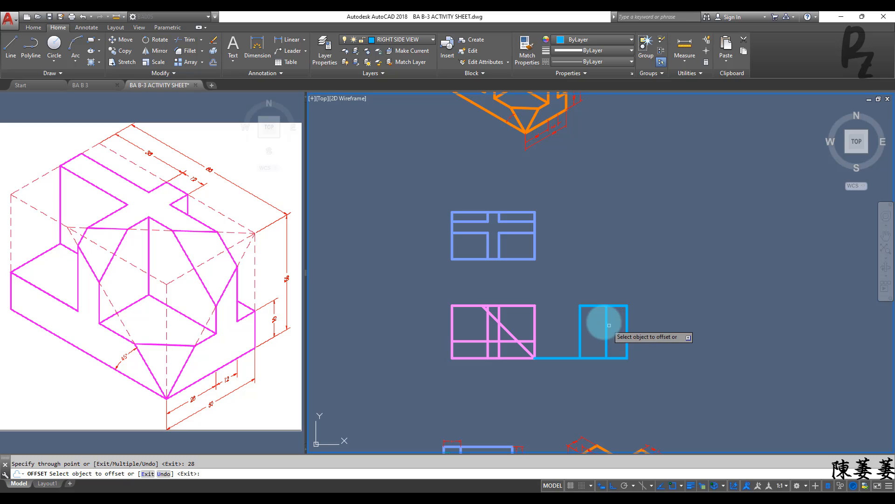
Step: Offset the right side view's inner vertical line 12 to the right
{"action": "left_click", "coordinate": [606, 321]}
{"action": "type", "text": "1"}
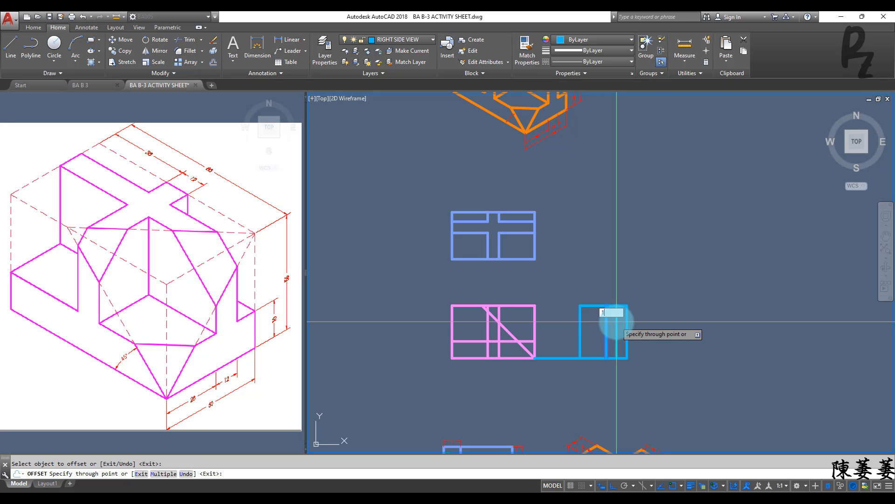
{"action": "type", "text": "2"}
{"action": "key", "text": "Return"}
{"action": "key", "text": "Escape"}
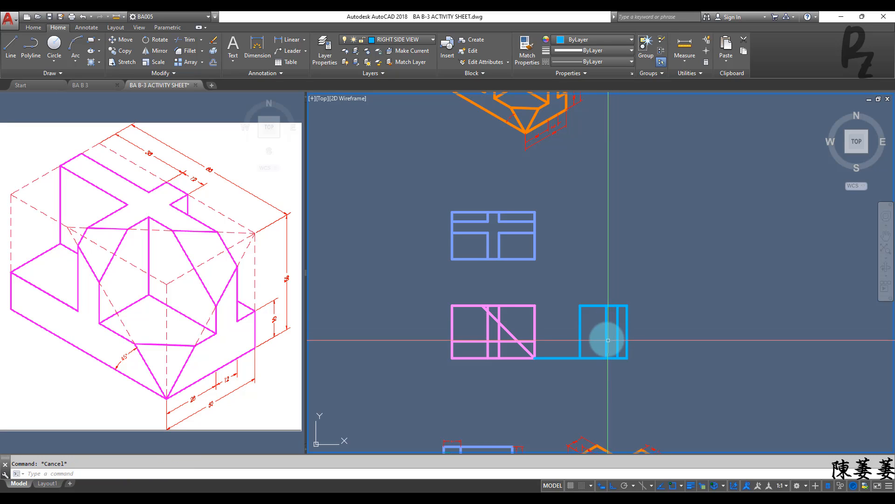
Step: Draw a horizontal line from the right end of the left side view's inner horizontal line to the right side view's right edge
{"action": "scroll", "coordinate": [562, 346], "scroll_direction": "up", "scroll_amount": 2}
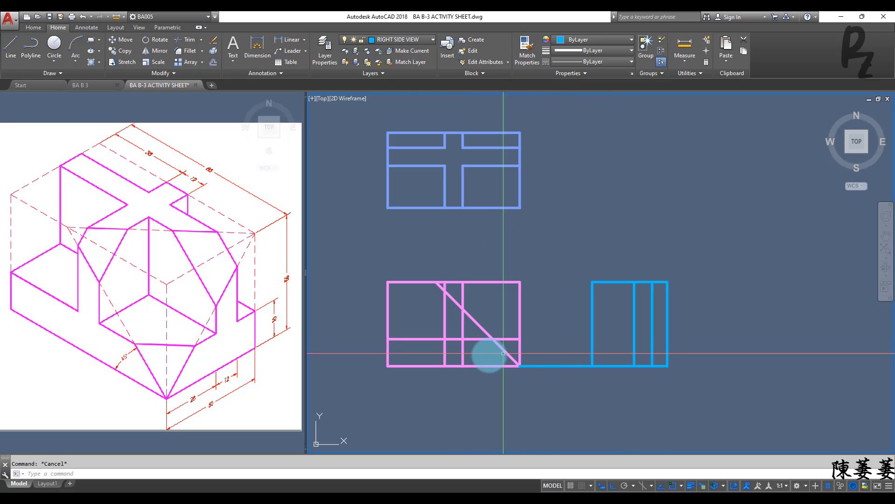
{"action": "type", "text": "l"}
{"action": "key", "text": "Return"}
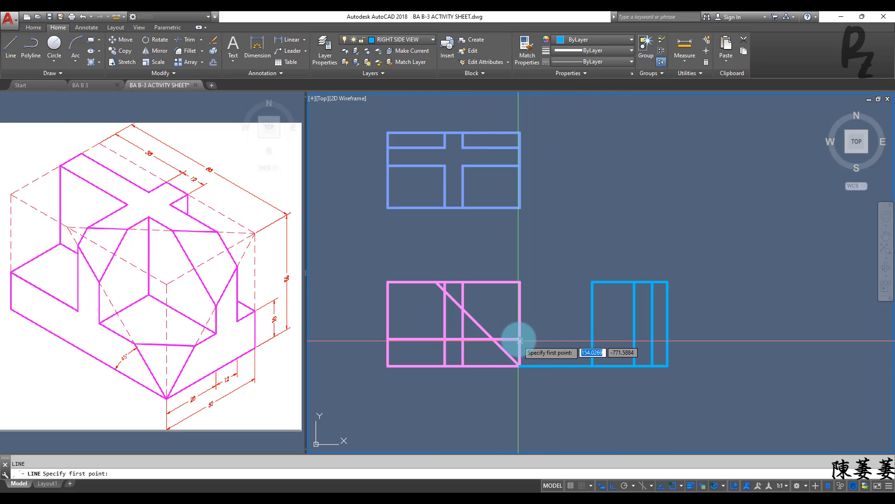
{"action": "left_click", "coordinate": [520, 339]}
{"action": "left_click", "coordinate": [666, 339]}
{"action": "key", "text": "Escape"}
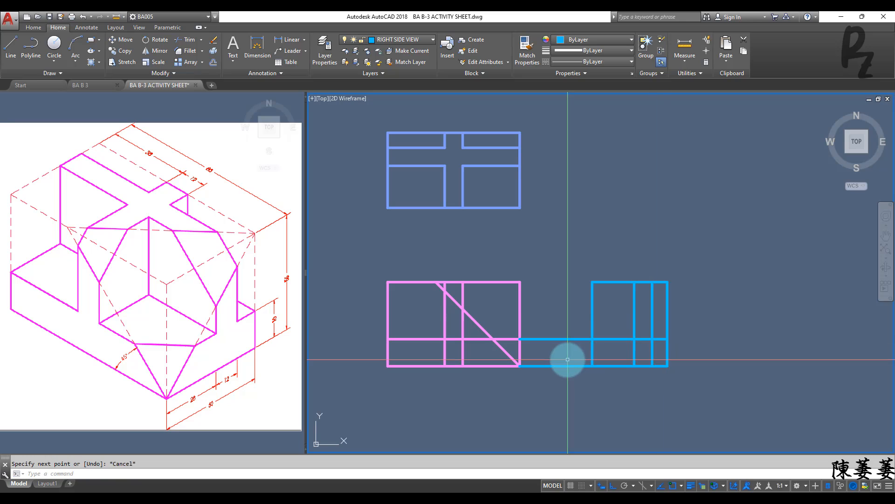
Step: Trim away the upper connecting line between the two side views, using the right side view's left edge as the cutting edge
{"action": "key", "text": "space"}
{"action": "left_click", "coordinate": [592, 324]}
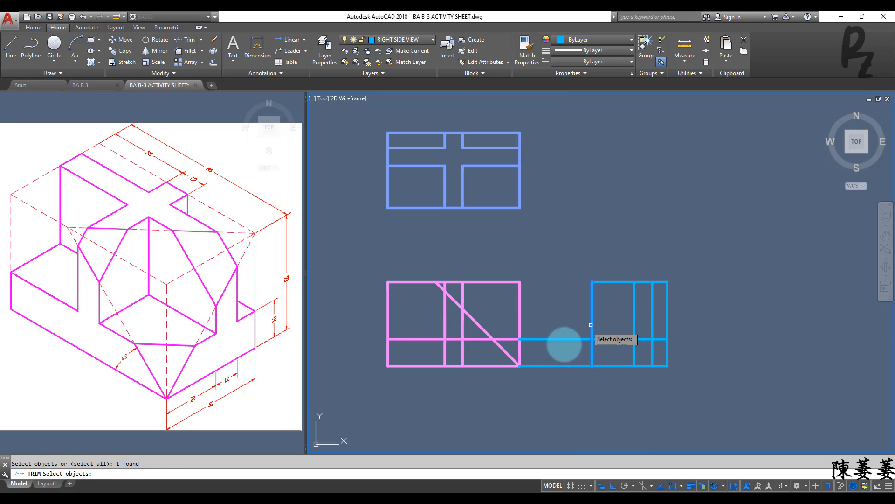
{"action": "key", "text": "space"}
{"action": "left_click", "coordinate": [563, 344]}
{"action": "left_click", "coordinate": [563, 318]}
{"action": "key", "text": "Escape"}
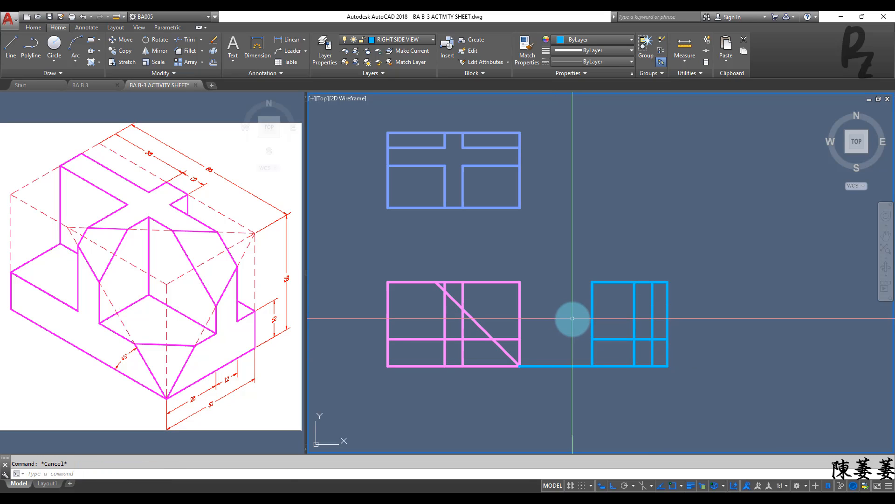
Step: Draw a diagonal line in the right side view from its lower-left corner to its upper-right corner
{"action": "key", "text": "l"}
{"action": "key", "text": "space"}
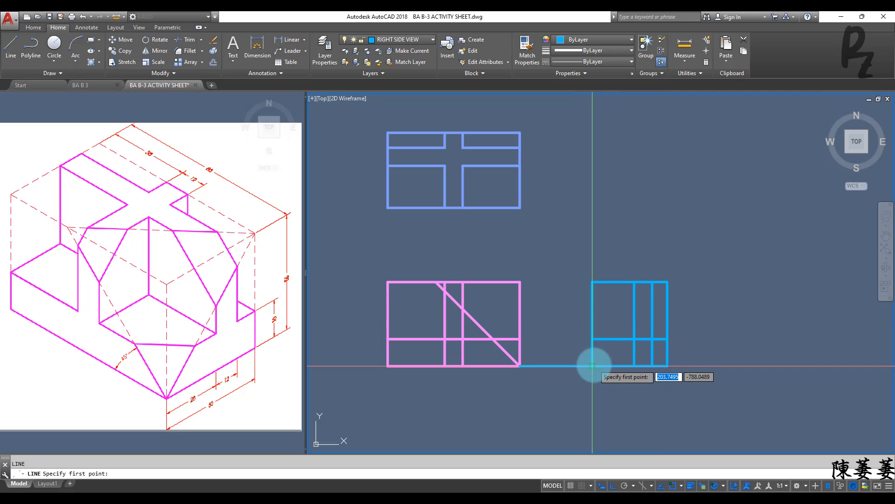
{"action": "left_click", "coordinate": [592, 365]}
{"action": "left_click", "coordinate": [667, 282]}
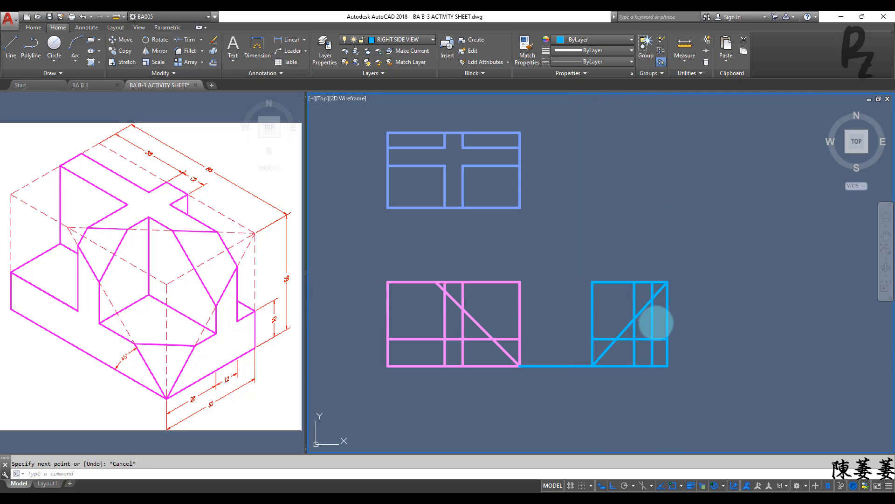
{"action": "key", "text": "Escape"}
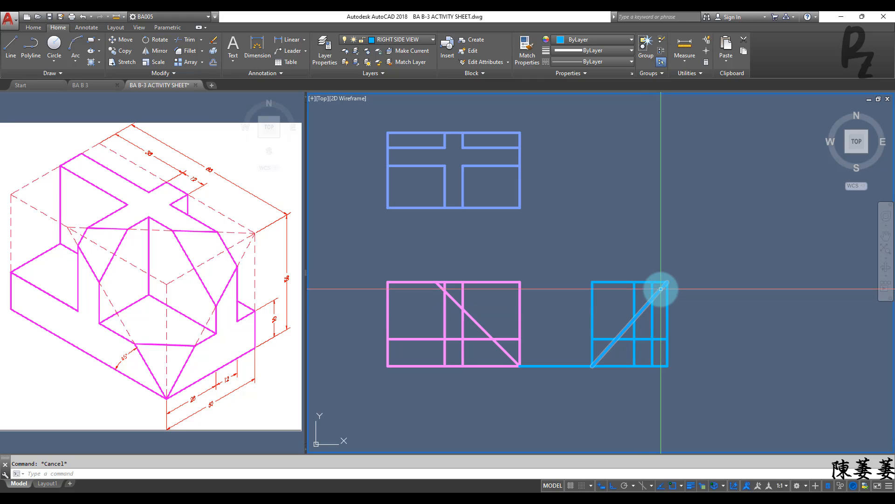
{"action": "scroll", "coordinate": [669, 285], "scroll_direction": "up", "scroll_amount": 2}
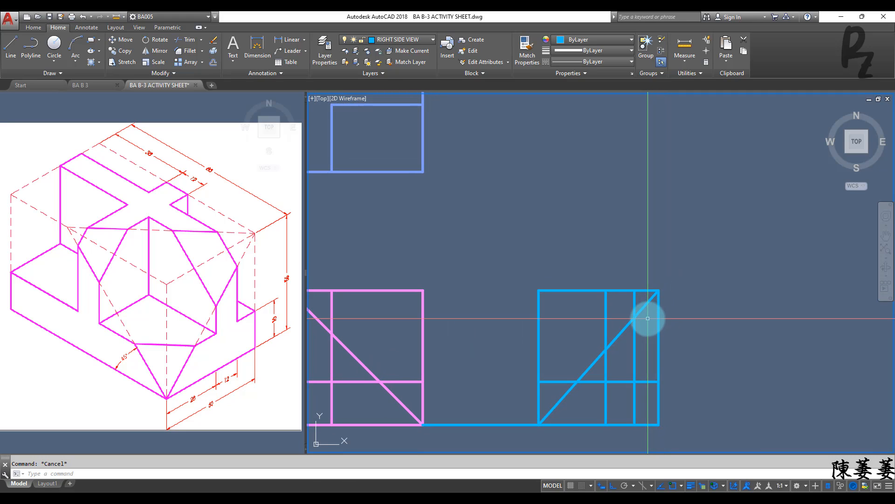
Step: Erase the lower connecting line between the left and right side views
{"action": "scroll", "coordinate": [646, 314], "scroll_direction": "down", "scroll_amount": 4}
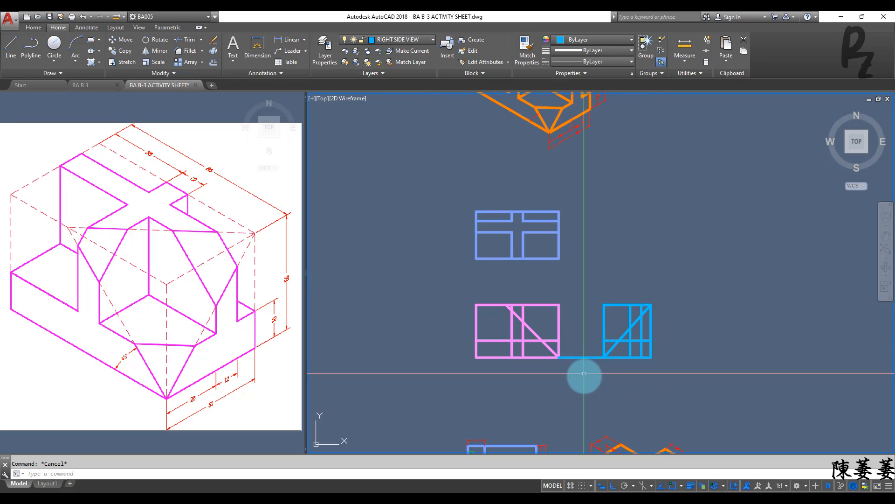
{"action": "left_click", "coordinate": [584, 374]}
{"action": "left_click", "coordinate": [578, 340]}
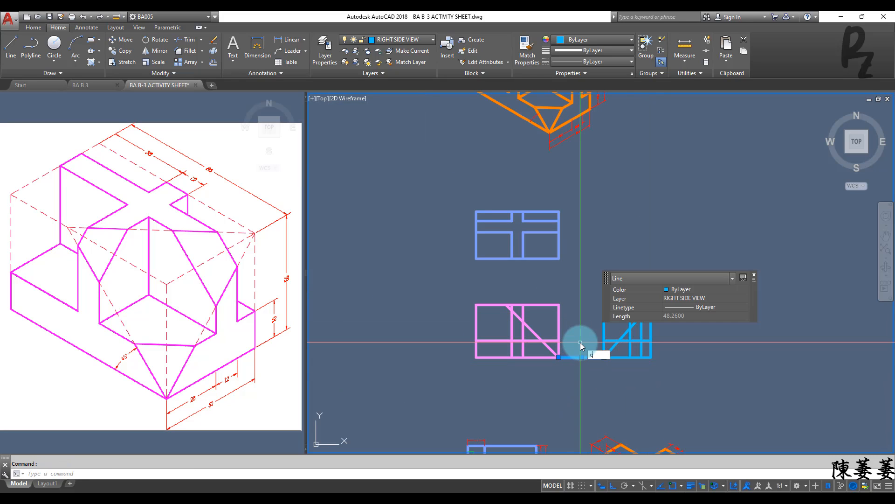
{"action": "key", "text": "Return"}
Step: Rotate the whole right side view 90° counterclockwise about its upper-left corner
{"action": "left_click", "coordinate": [593, 283]}
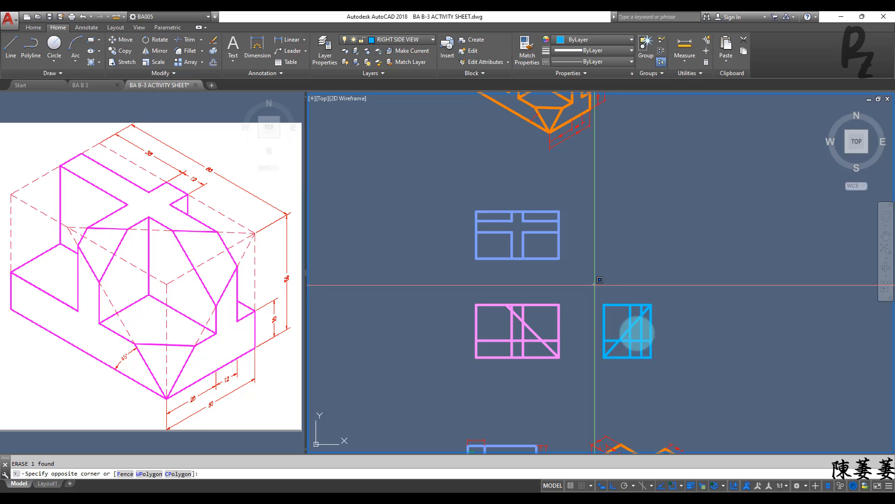
{"action": "left_click", "coordinate": [669, 373]}
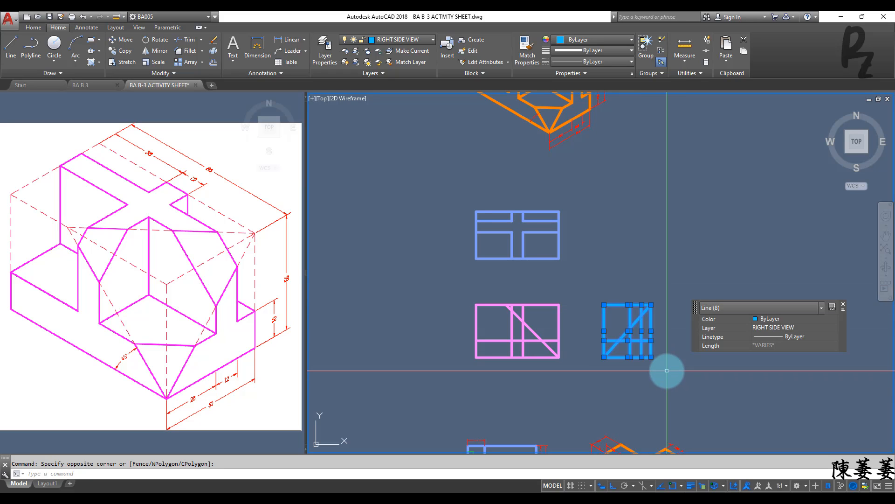
{"action": "type", "text": "ro"}
{"action": "key", "text": "Return"}
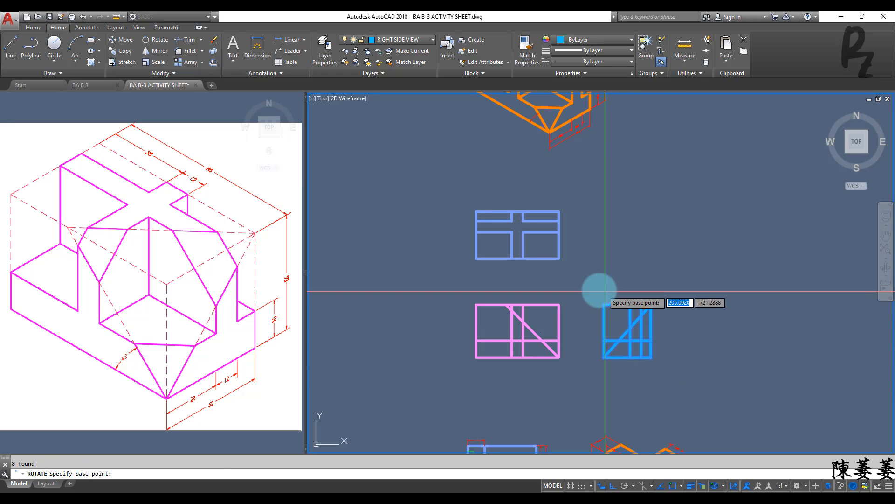
{"action": "left_click", "coordinate": [604, 305]}
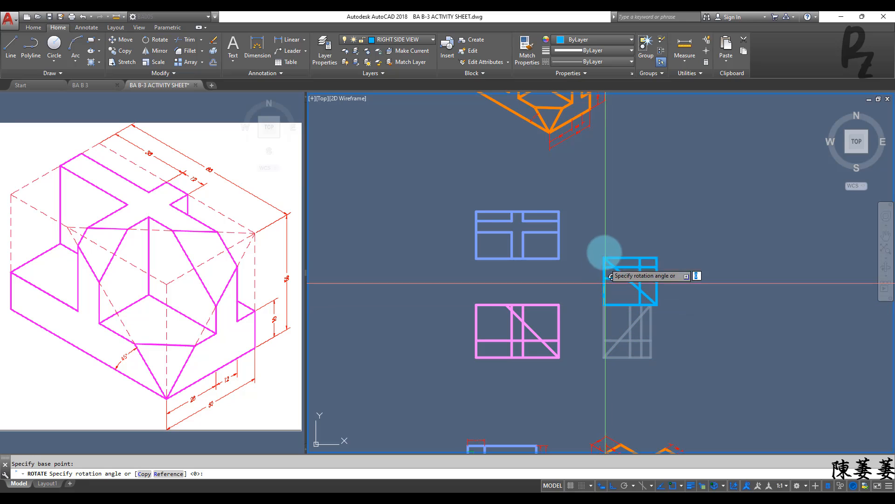
{"action": "left_click", "coordinate": [600, 241]}
{"action": "key", "text": "Escape"}
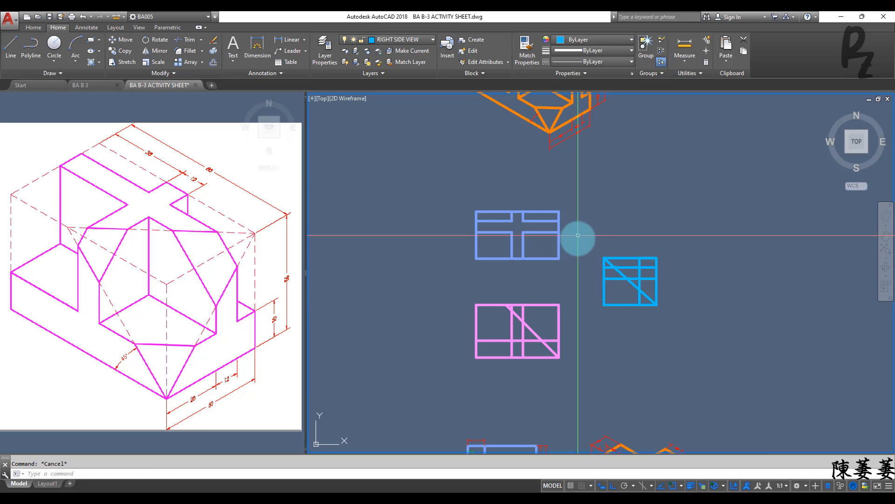
Step: Draw a short horizontal line to the right from the top view's lower-right corner
{"action": "type", "text": "l"}
{"action": "key", "text": "Return"}
{"action": "left_click", "coordinate": [559, 258]}
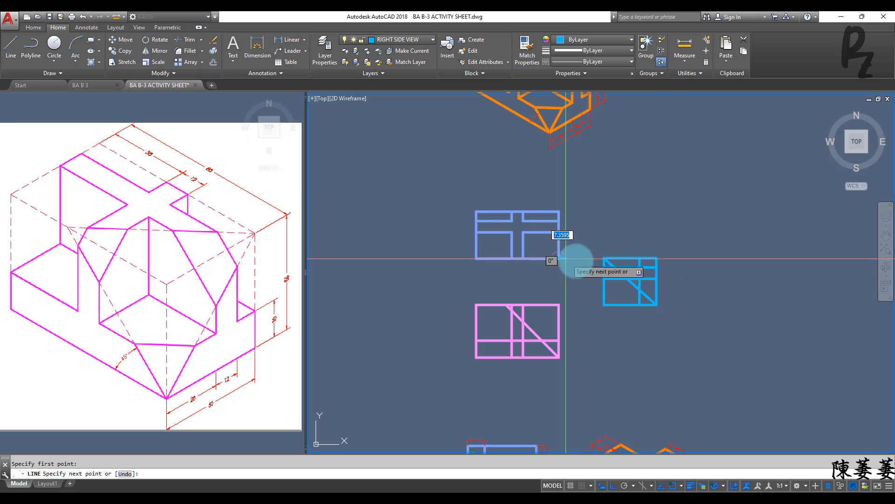
{"action": "left_click", "coordinate": [586, 258]}
{"action": "key", "text": "Escape"}
Step: Move the rotated right side view by its lower-left corner to the free end of the short horizontal line beside the top view
{"action": "left_click", "coordinate": [595, 236]}
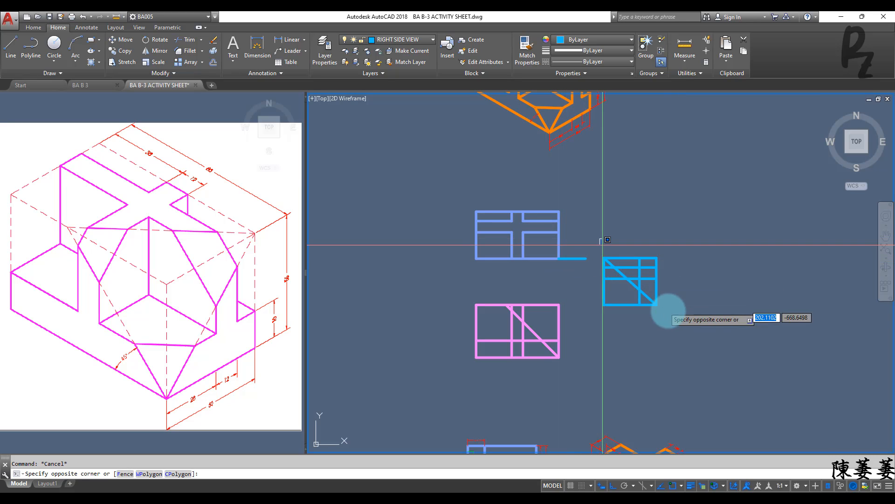
{"action": "left_click", "coordinate": [672, 315]}
{"action": "type", "text": "m"}
{"action": "key", "text": "Return"}
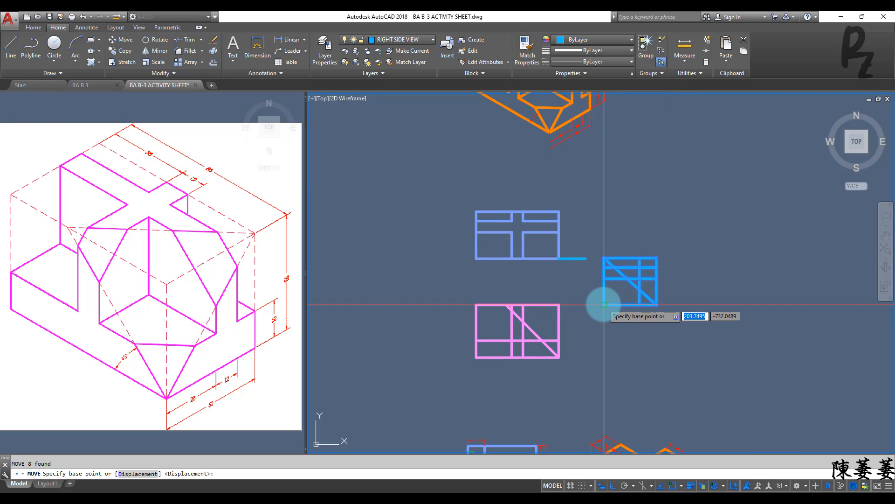
{"action": "left_click", "coordinate": [604, 304]}
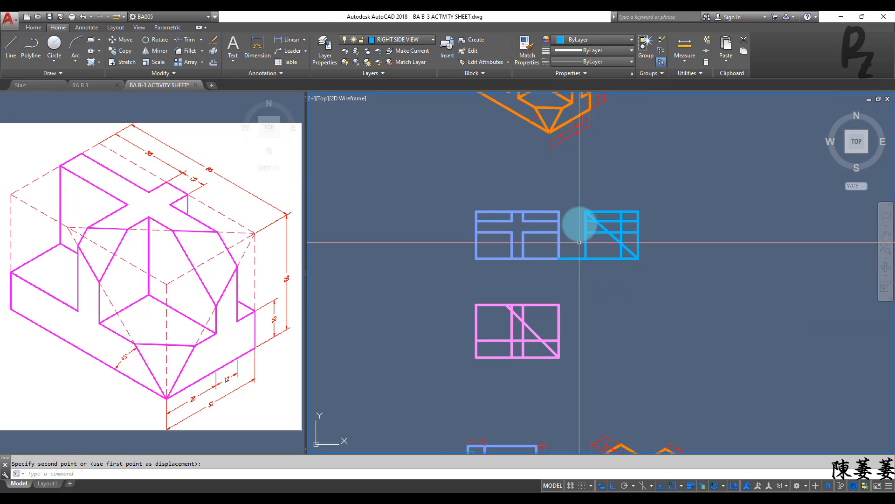
{"action": "left_click", "coordinate": [578, 222]}
{"action": "key", "text": "Escape"}
{"action": "scroll", "coordinate": [578, 221], "scroll_direction": "up", "scroll_amount": 4}
{"action": "middle_click_drag", "start_coordinate": [577, 221], "coordinate": [581, 242]}
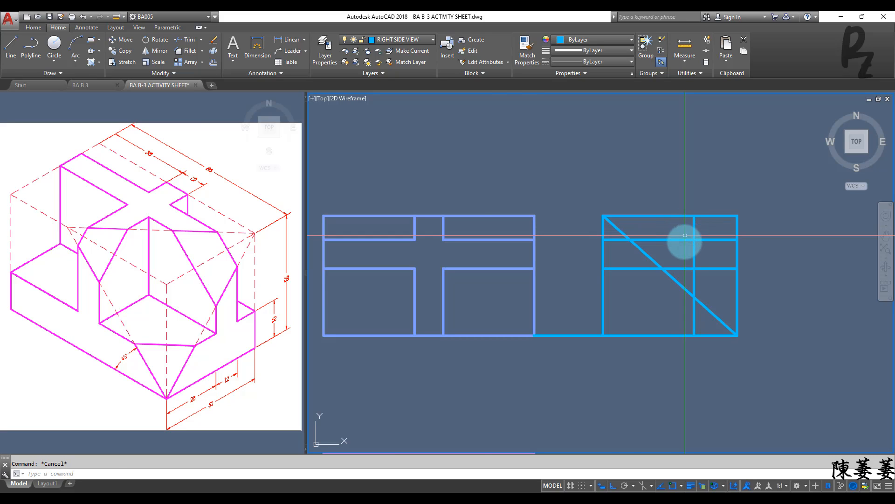
Step: Undo the move, the short horizontal line and the rotation of the right side view
{"action": "scroll", "coordinate": [685, 235], "scroll_direction": "down", "scroll_amount": 4}
{"action": "key", "text": "ctrl+z"}
{"action": "key", "text": "ctrl+z"}
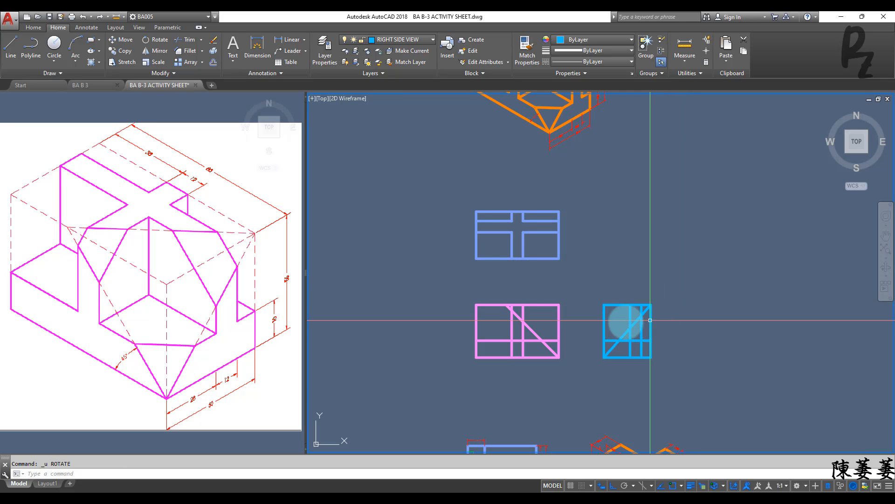
Step: Draw a line from the upper end of the left side view's diagonal up to the top view's bottom edge, continuing to its upper-right corner
{"action": "middle_click_drag", "start_coordinate": [575, 320], "coordinate": [570, 295]}
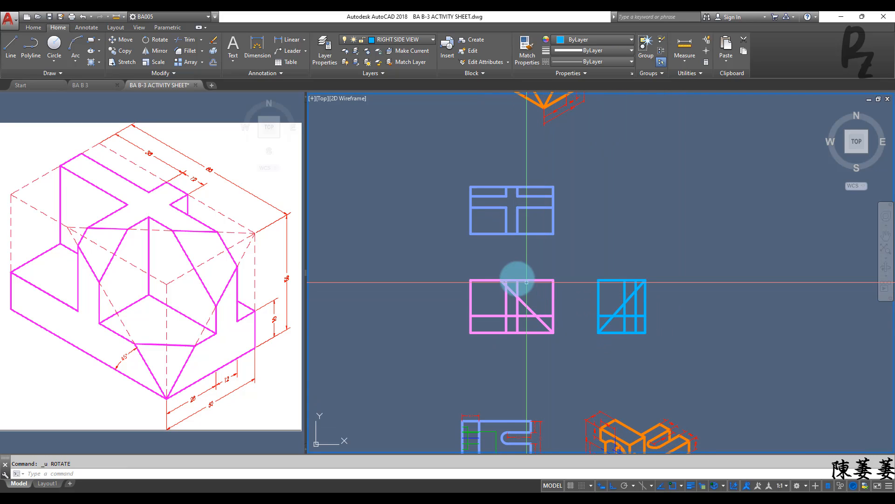
{"action": "scroll", "coordinate": [505, 282], "scroll_direction": "up", "scroll_amount": 2}
{"action": "middle_click_drag", "start_coordinate": [511, 286], "coordinate": [509, 301]}
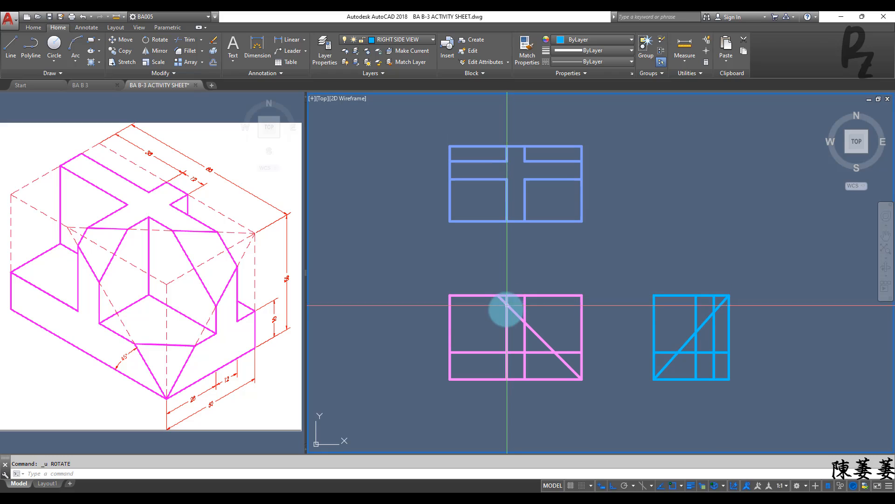
{"action": "type", "text": "l"}
{"action": "key", "text": "Return"}
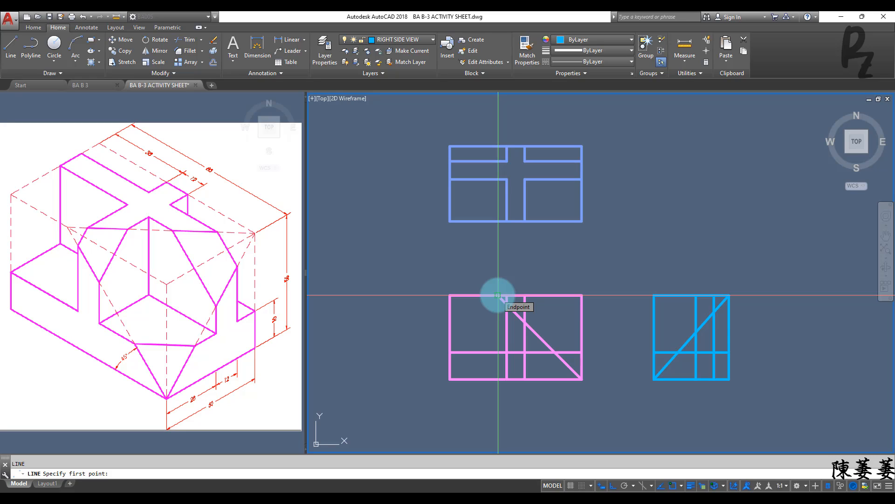
{"action": "left_click", "coordinate": [498, 295]}
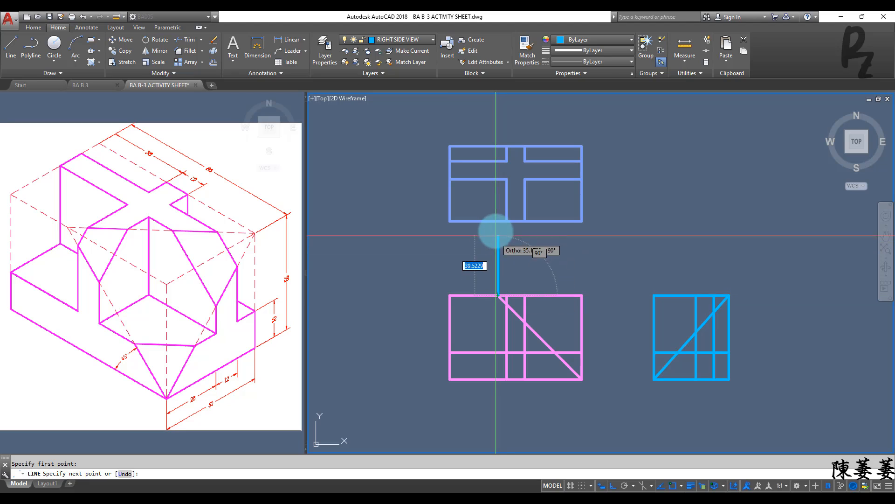
{"action": "left_click", "coordinate": [497, 221]}
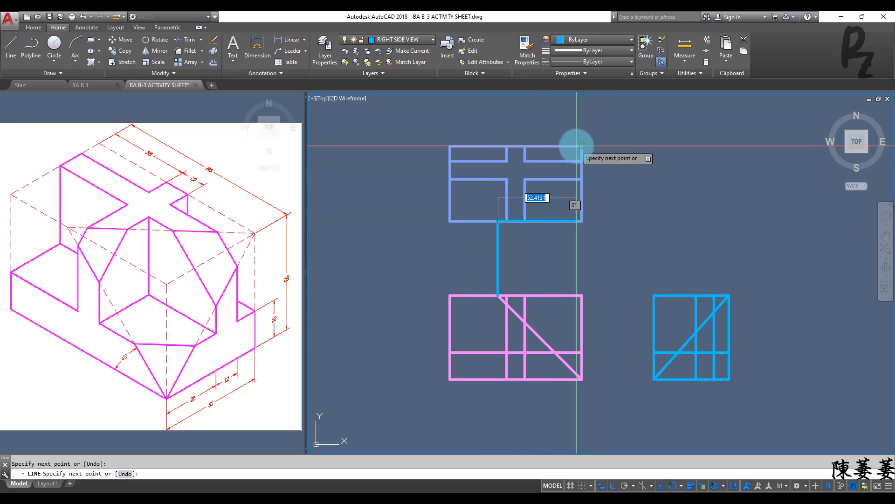
{"action": "left_click", "coordinate": [578, 146]}
{"action": "key", "text": "Escape"}
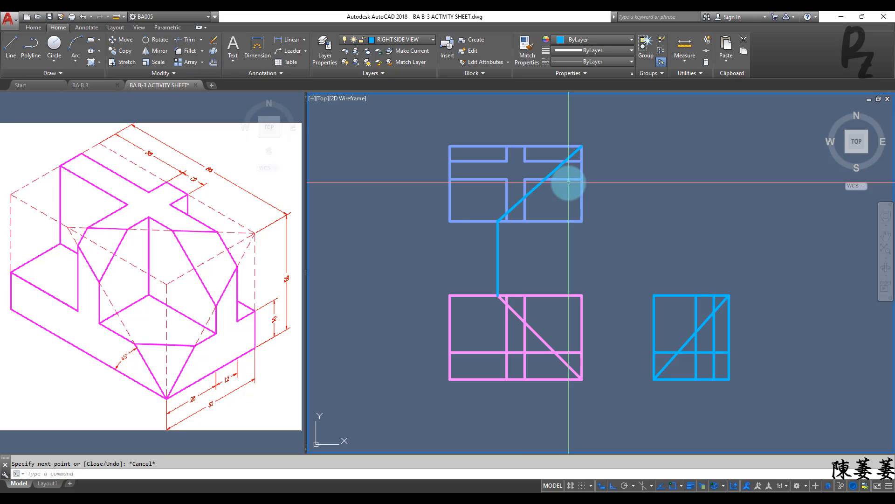
Step: Trim the top view's diagonal so only its two segments inside the cross-shaped band remain
{"action": "scroll", "coordinate": [500, 218], "scroll_direction": "up", "scroll_amount": 4}
{"action": "middle_click_drag", "start_coordinate": [503, 222], "coordinate": [509, 268]}
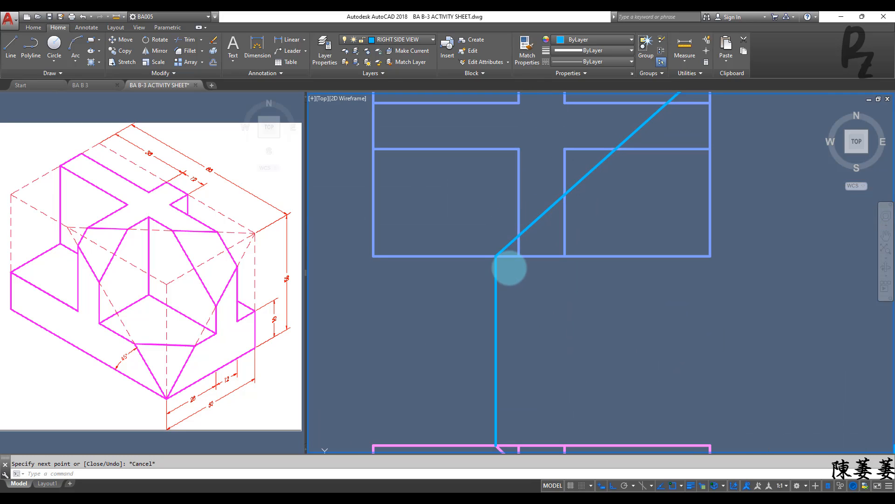
{"action": "right_click", "coordinate": [484, 217]}
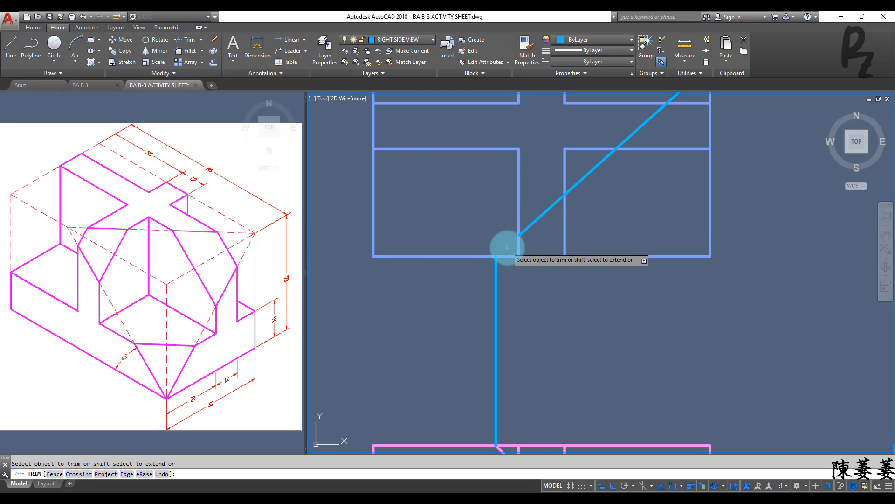
{"action": "scroll", "coordinate": [507, 247], "scroll_direction": "down", "scroll_amount": 2}
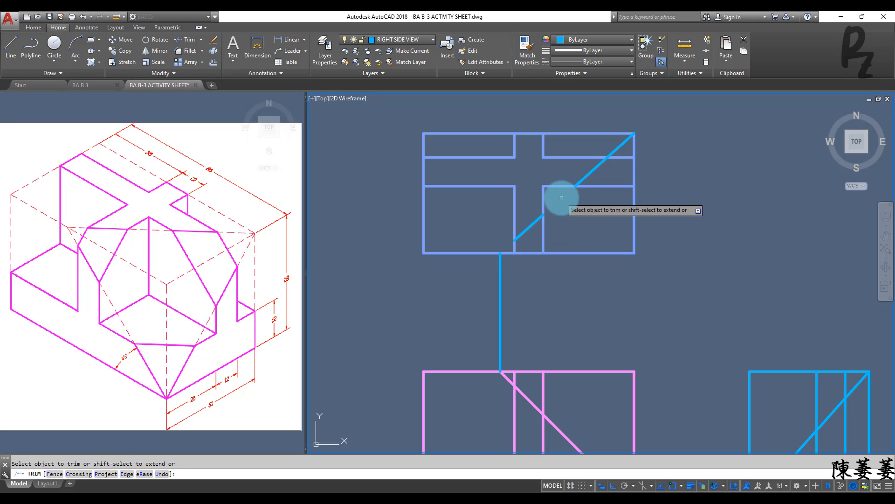
{"action": "middle_click_drag", "start_coordinate": [571, 195], "coordinate": [553, 242]}
{"action": "scroll", "coordinate": [569, 256], "scroll_direction": "down", "scroll_amount": 4}
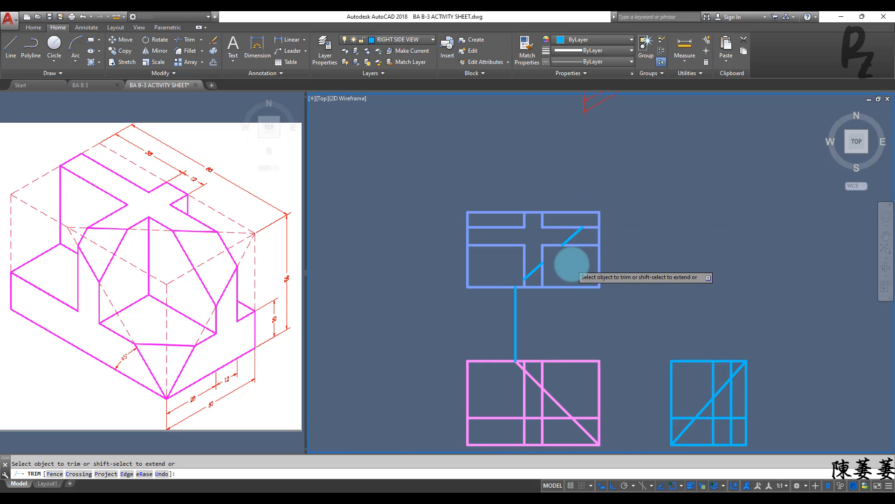
{"action": "key", "text": "Escape"}
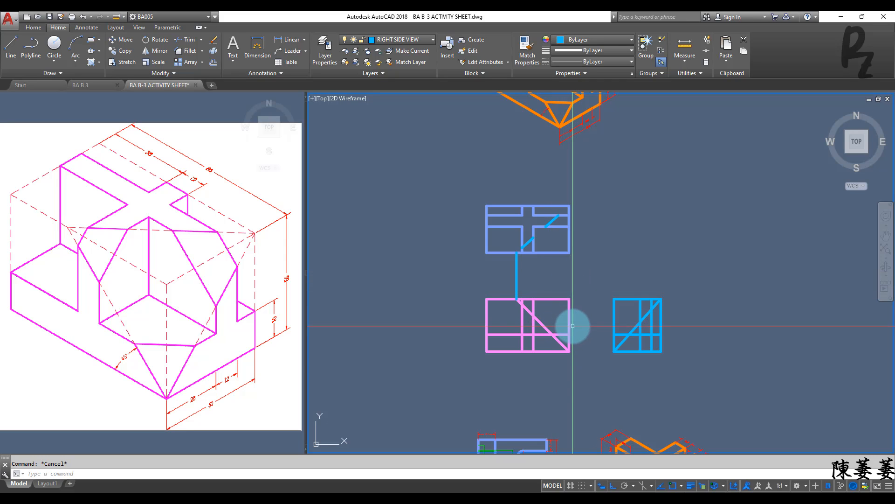
Step: Trim the left side view's diagonal, keeping only the segments between the two vertical lines and below the horizontal line
{"action": "scroll", "coordinate": [572, 327], "scroll_direction": "up", "scroll_amount": 2}
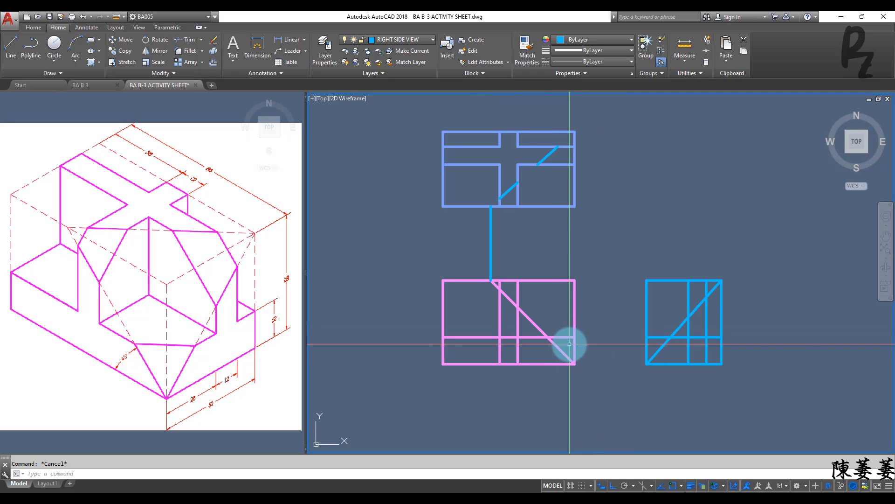
{"action": "scroll", "coordinate": [569, 343], "scroll_direction": "up", "scroll_amount": 3}
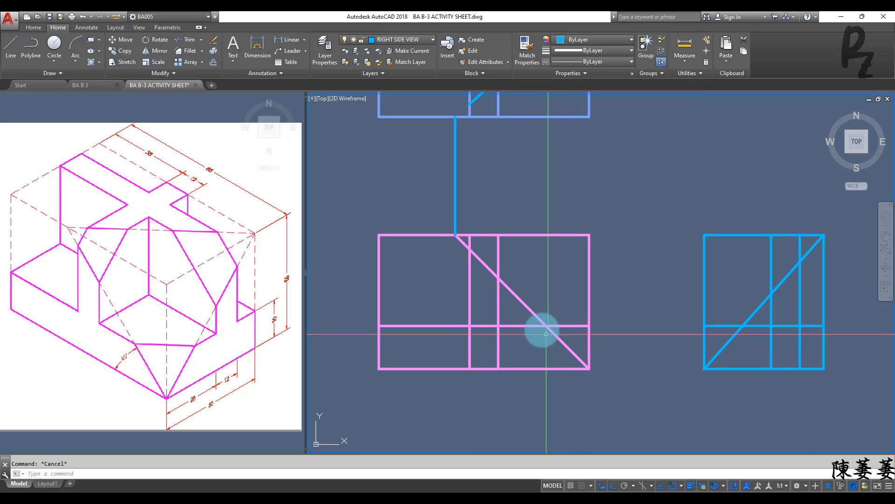
{"action": "type", "text": "tr"}
{"action": "key", "text": "Return"}
{"action": "right_click", "coordinate": [533, 270]}
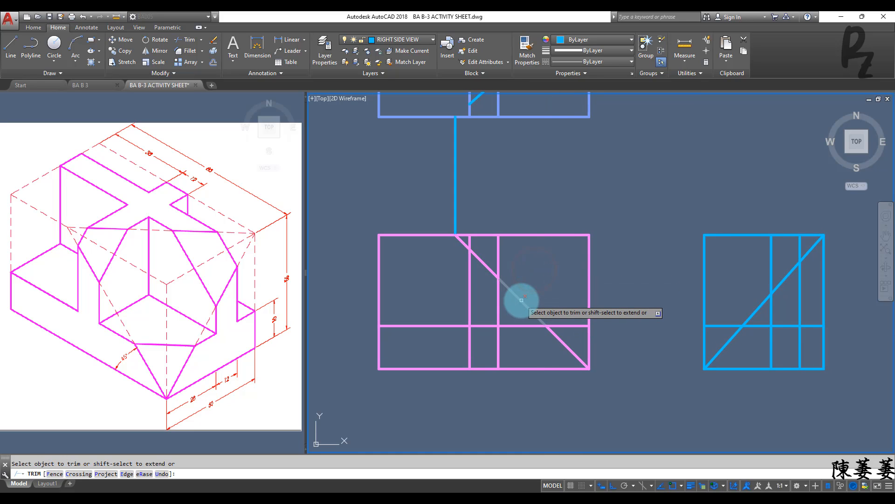
{"action": "left_click", "coordinate": [521, 300]}
{"action": "left_click", "coordinate": [461, 241]}
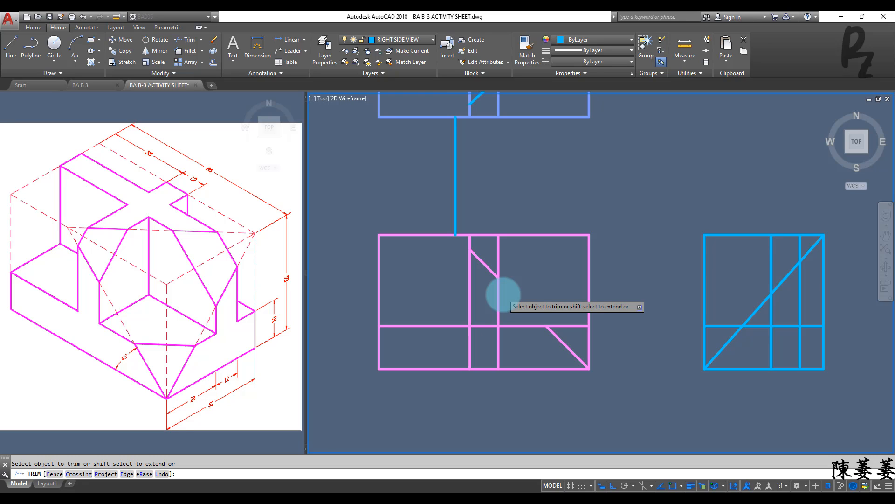
{"action": "scroll", "coordinate": [503, 293], "scroll_direction": "down", "scroll_amount": 2}
{"action": "scroll", "coordinate": [522, 294], "scroll_direction": "up", "scroll_amount": 2}
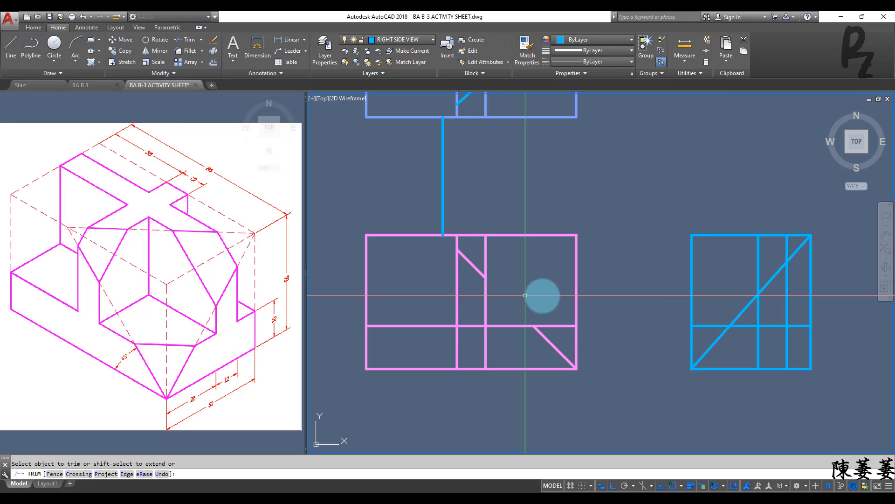
{"action": "key", "text": "Escape"}
Step: Trim the right side view's diagonal, keeping only the segments between the two inner vertical lines and below the horizontal line
{"action": "key", "text": "space"}
{"action": "right_click", "coordinate": [711, 271]}
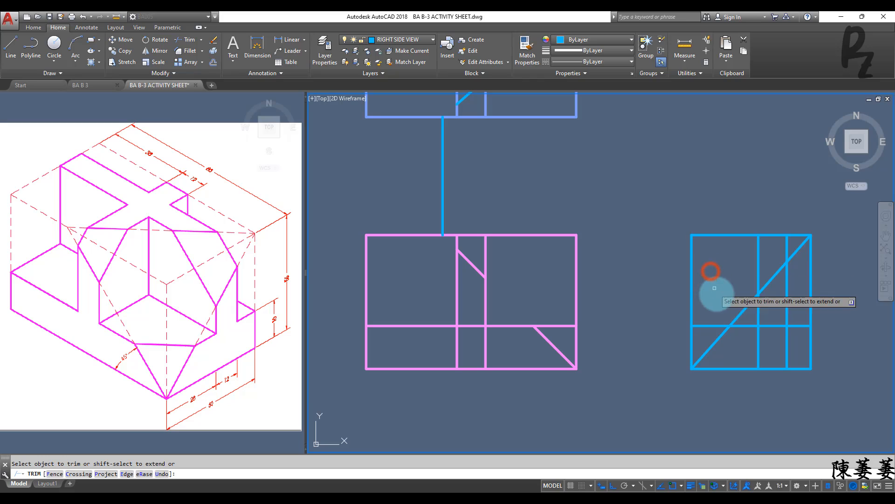
{"action": "left_click", "coordinate": [738, 314]}
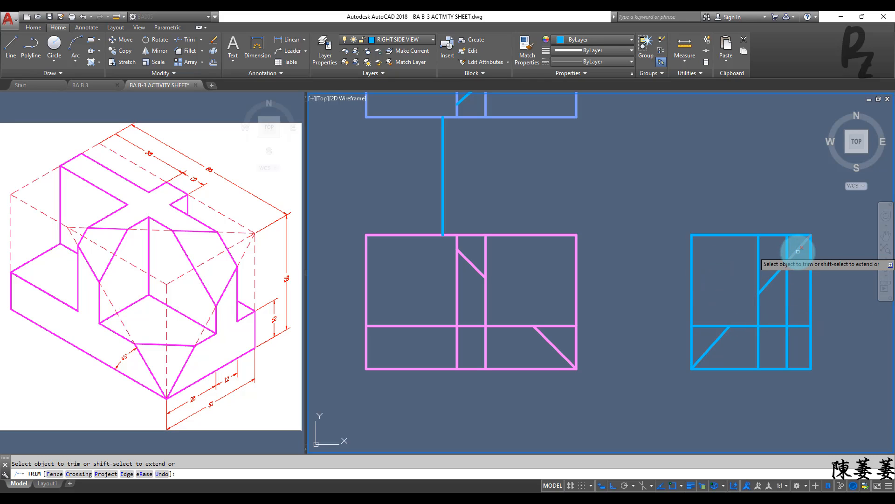
{"action": "left_click", "coordinate": [798, 250]}
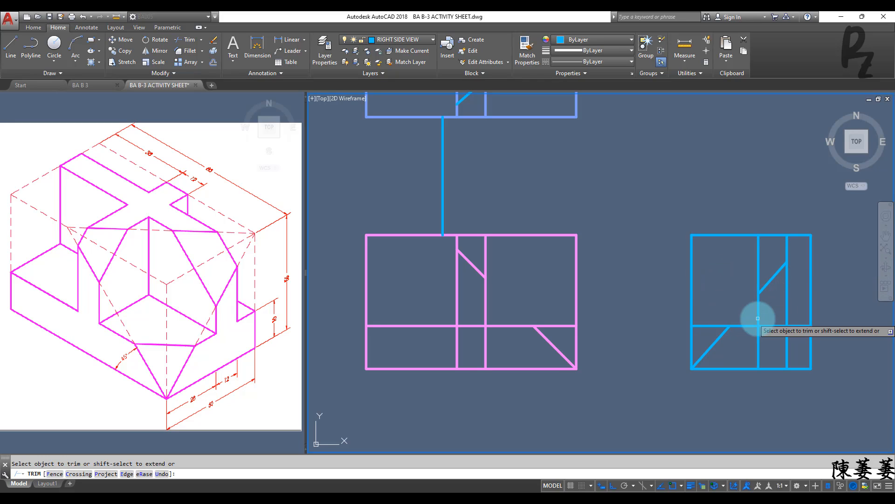
{"action": "key", "text": "Escape"}
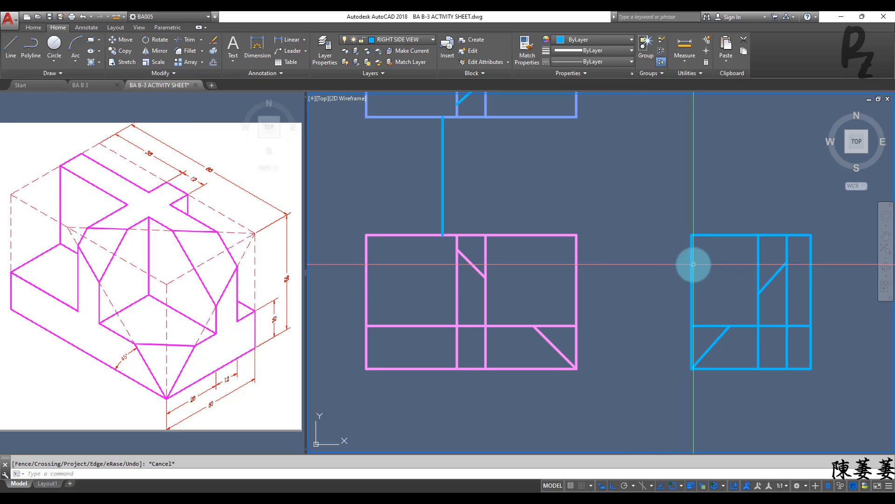
Step: Draw horizontal projection lines from both ends of the left side view's upper diagonal segment to the right side view's near edge
{"action": "key", "text": "l"}
{"action": "key", "text": "Return"}
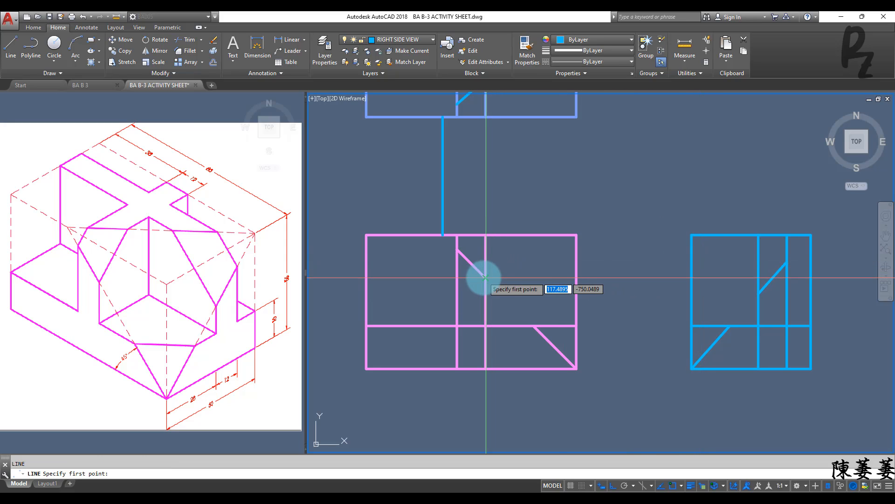
{"action": "left_click", "coordinate": [486, 278]}
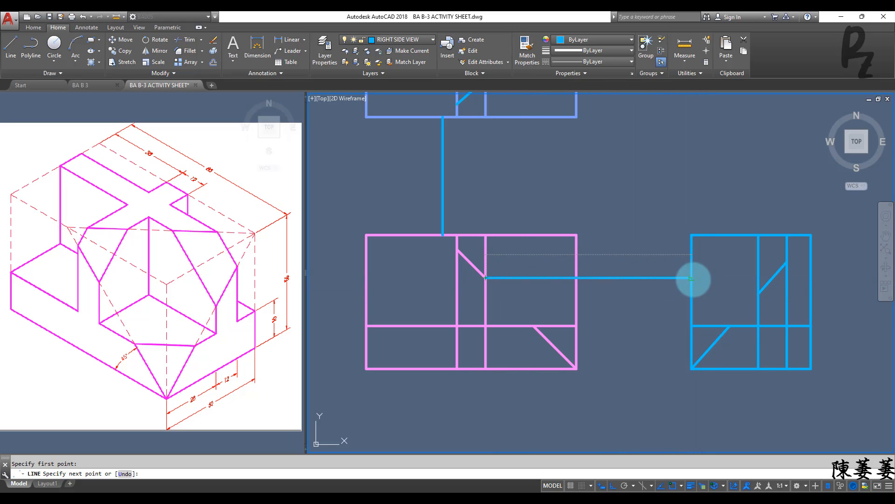
{"action": "left_click", "coordinate": [691, 279]}
{"action": "key", "text": "Return"}
{"action": "key", "text": "Return"}
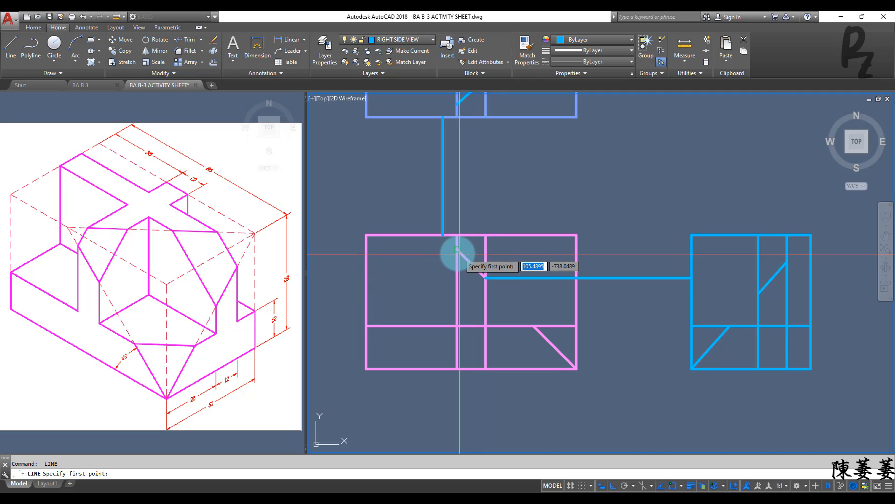
{"action": "left_click", "coordinate": [457, 250]}
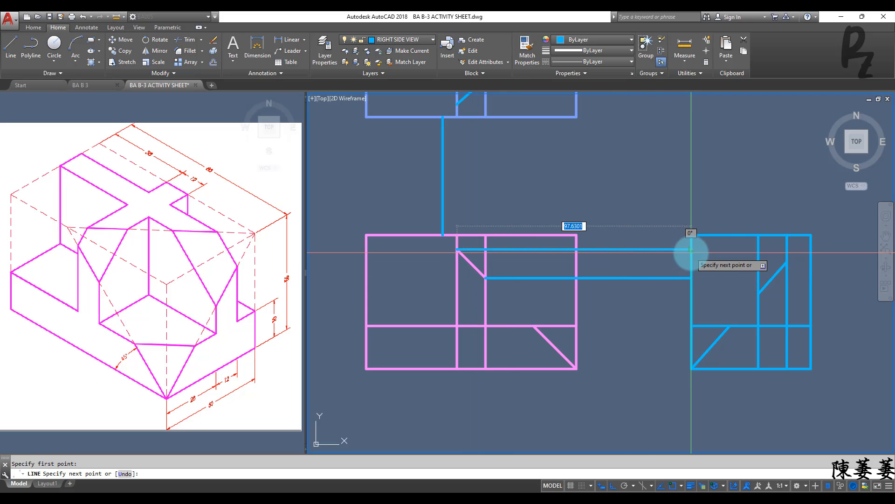
{"action": "left_click", "coordinate": [692, 249]}
{"action": "key", "text": "Escape"}
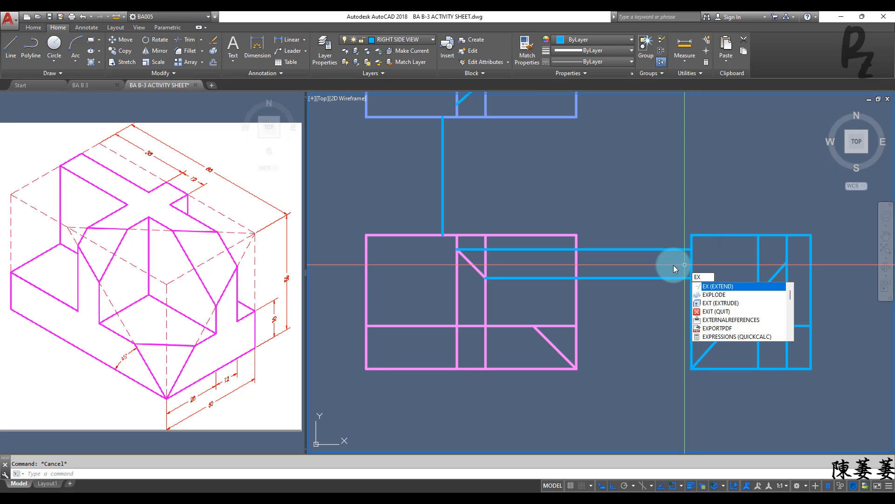
Step: Draw two horizontal lines inside the right side view from the projection lines' ends to the first inner vertical line
{"action": "key", "text": "Escape"}
{"action": "type", "text": "l"}
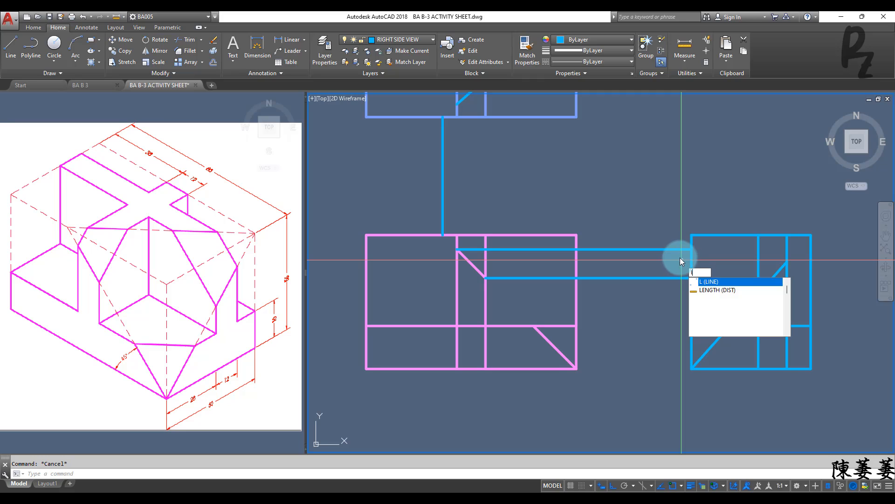
{"action": "key", "text": "Return"}
{"action": "left_click", "coordinate": [691, 249]}
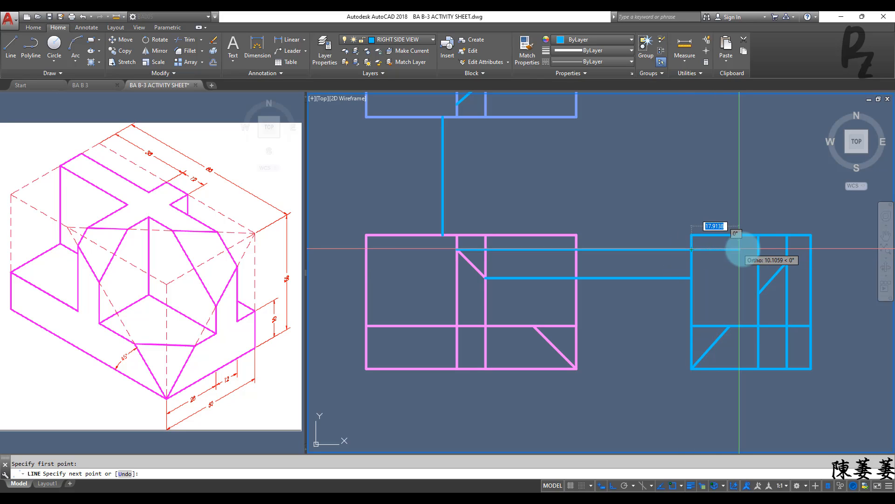
{"action": "left_click", "coordinate": [756, 249]}
{"action": "key", "text": "Return"}
{"action": "key", "text": "Return"}
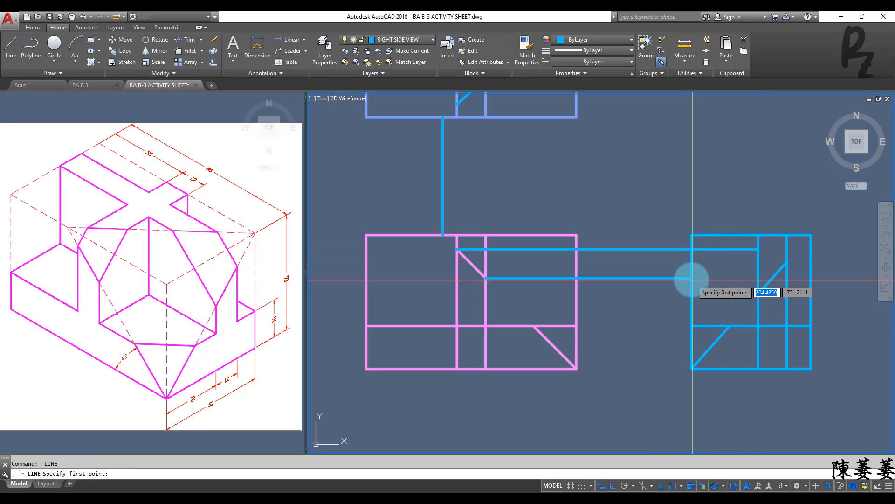
{"action": "left_click", "coordinate": [691, 278]}
{"action": "left_click", "coordinate": [758, 278]}
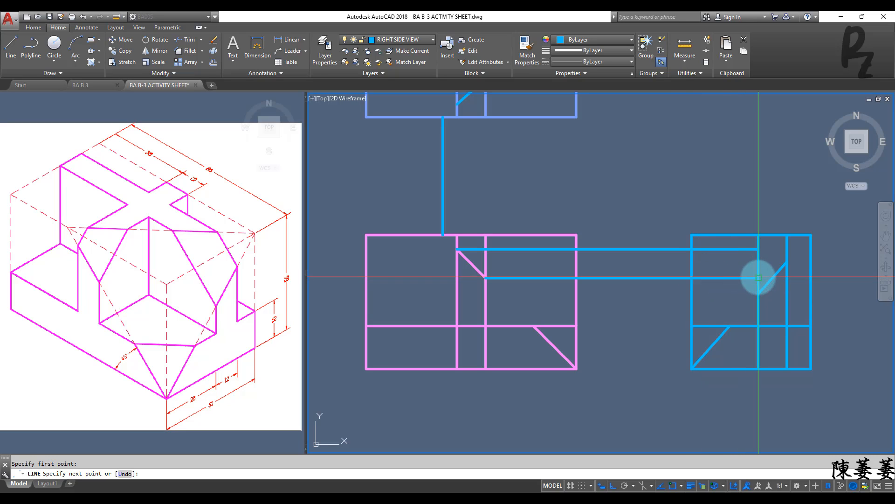
{"action": "key", "text": "Escape"}
Step: Erase the two horizontal projection lines between the left and right side views
{"action": "left_click", "coordinate": [643, 216]}
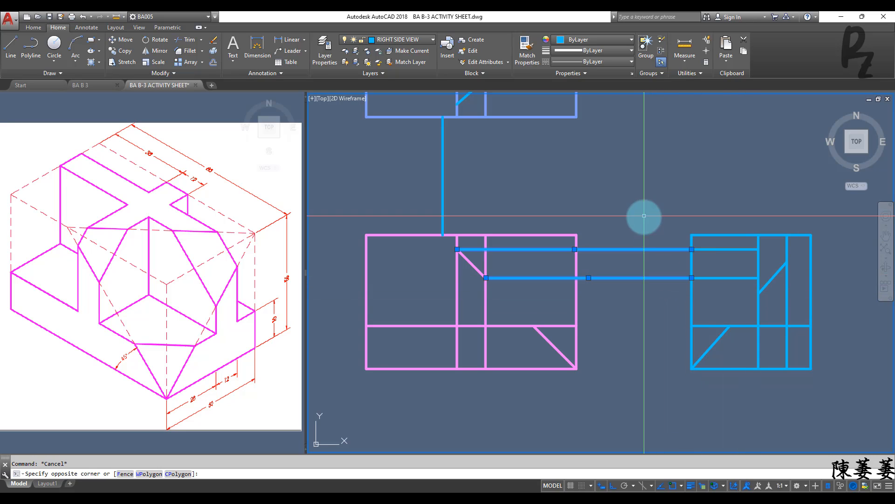
{"action": "left_click", "coordinate": [644, 279]}
{"action": "key", "text": "Delete"}
{"action": "scroll", "coordinate": [644, 280], "scroll_direction": "down", "scroll_amount": 2}
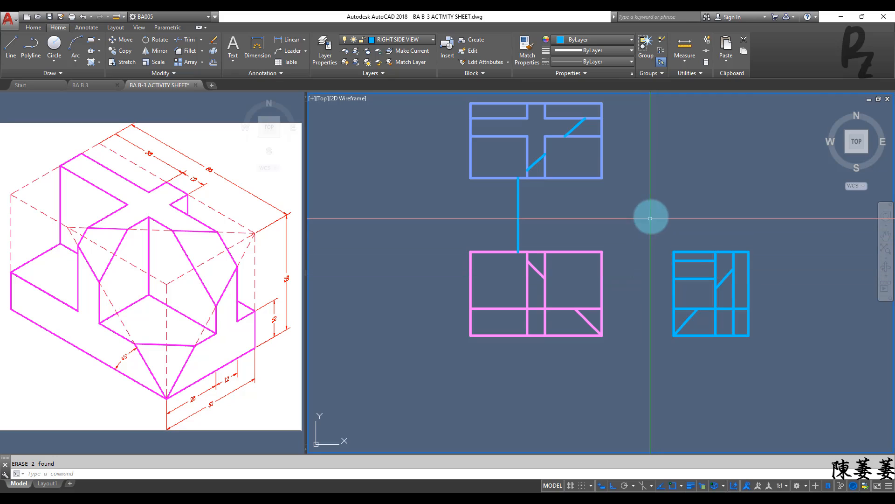
{"action": "left_click", "coordinate": [651, 216]}
{"action": "key", "text": "Escape"}
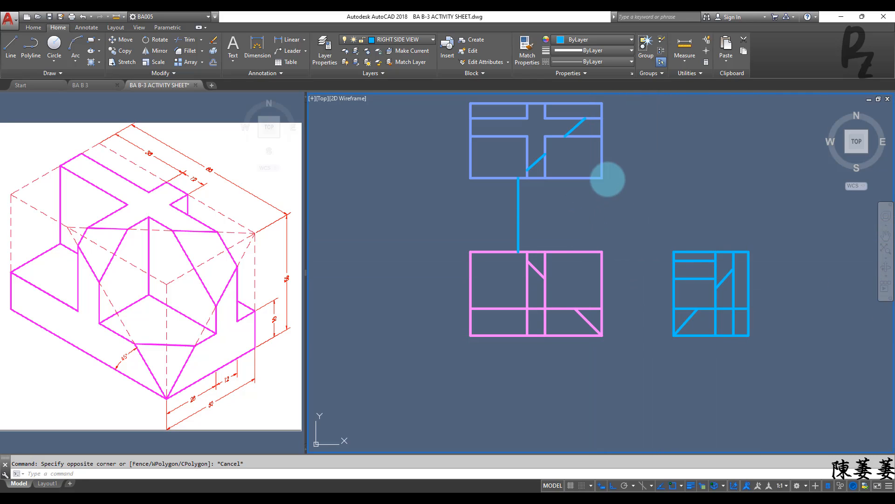
Step: Draw a horizontal guide line outward from the top view's lower-right corner
{"action": "type", "text": "l"}
{"action": "key", "text": "Return"}
{"action": "left_click", "coordinate": [602, 178]}
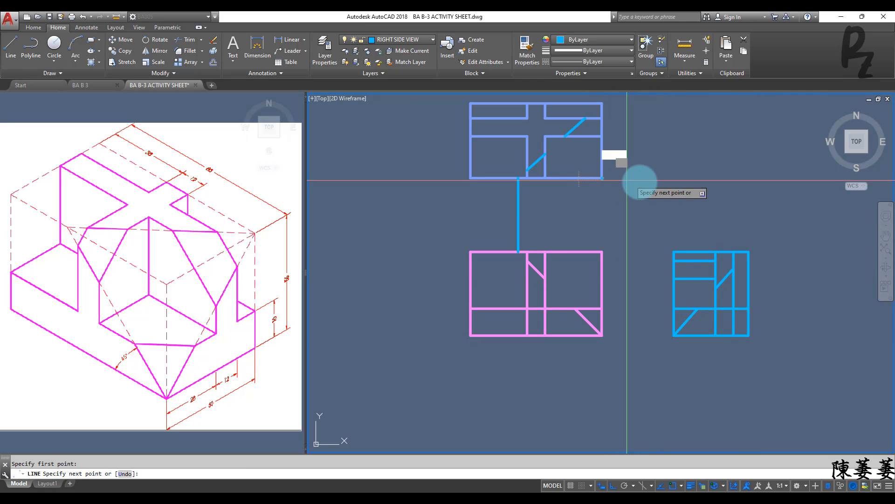
{"action": "left_click", "coordinate": [657, 178]}
{"action": "key", "text": "Escape"}
Step: Rotate the whole right side view 90° counterclockwise about its upper-left corner
{"action": "left_click", "coordinate": [658, 208]}
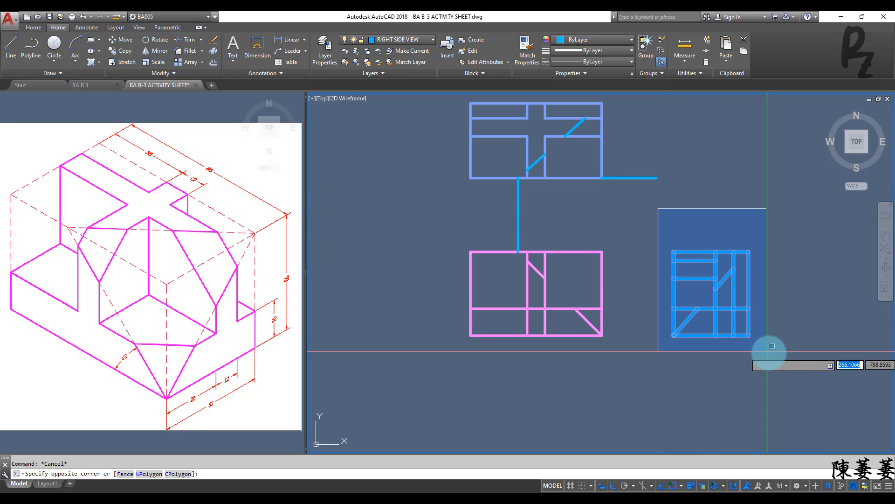
{"action": "left_click", "coordinate": [769, 351]}
{"action": "type", "text": "ro"}
{"action": "key", "text": "Return"}
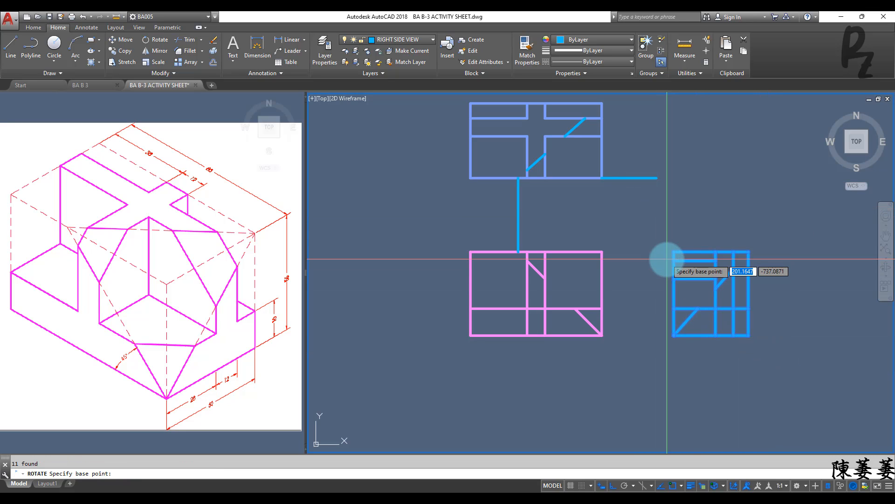
{"action": "left_click", "coordinate": [673, 252]}
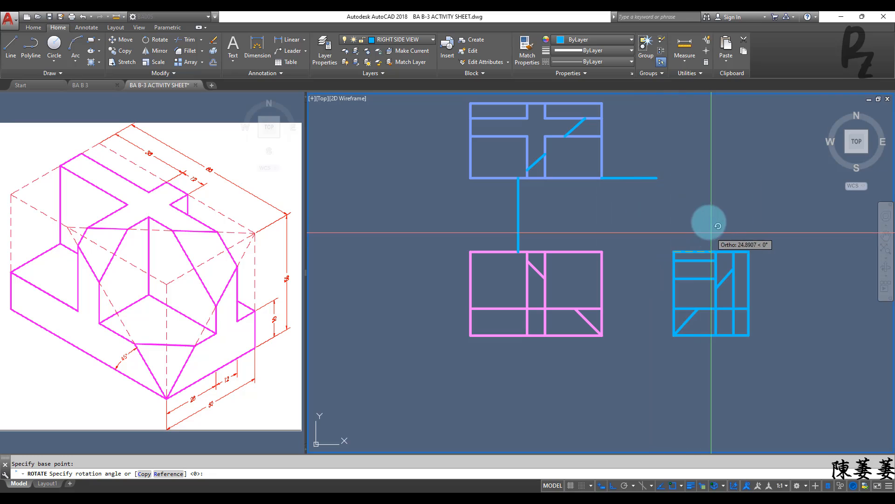
{"action": "left_click", "coordinate": [690, 170]}
{"action": "key", "text": "Escape"}
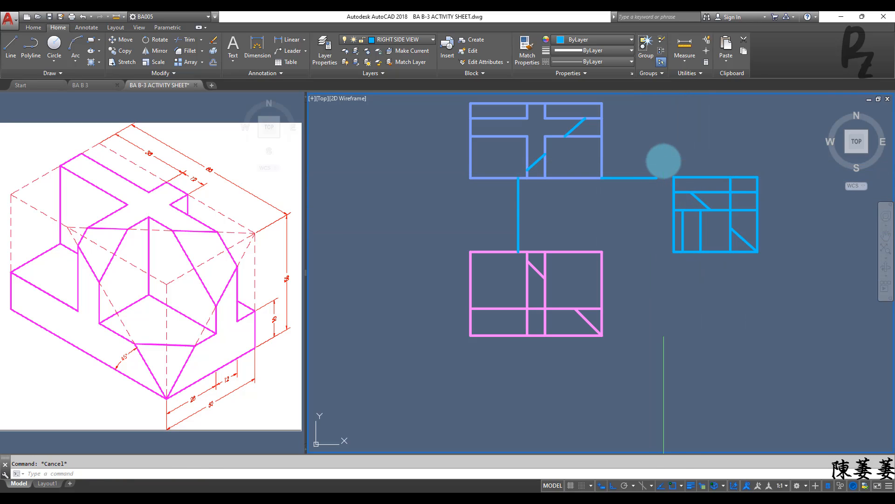
Step: Move the rotated right side view by its lower-left corner to the free end of the top view's horizontal guide line
{"action": "left_click", "coordinate": [662, 158]}
{"action": "left_click", "coordinate": [785, 278]}
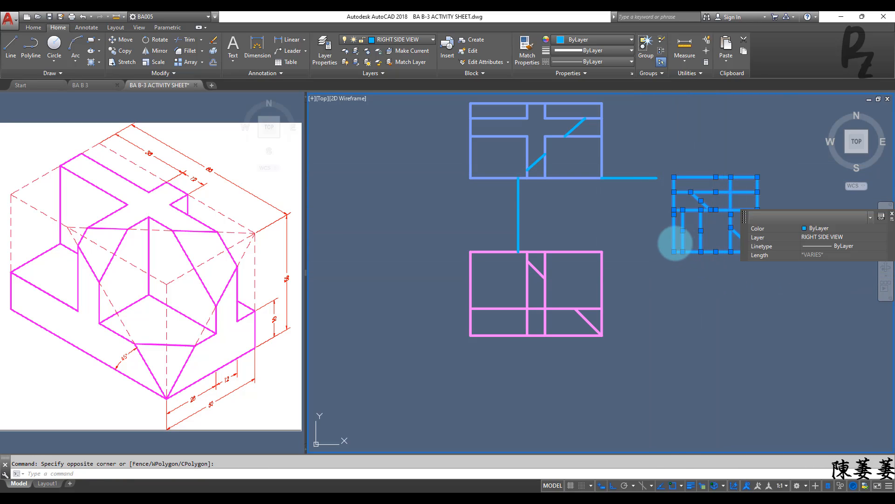
{"action": "type", "text": "m"}
{"action": "key", "text": "Return"}
{"action": "left_click", "coordinate": [674, 252]}
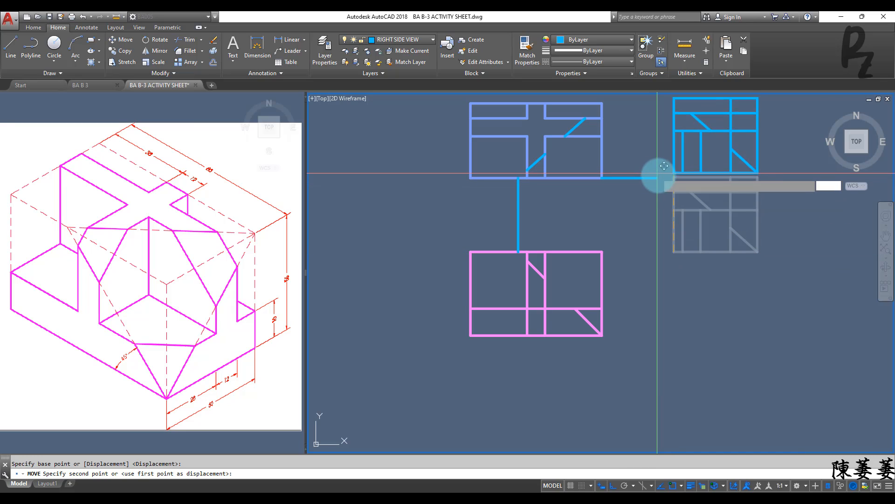
{"action": "left_click", "coordinate": [657, 178]}
{"action": "key", "text": "Escape"}
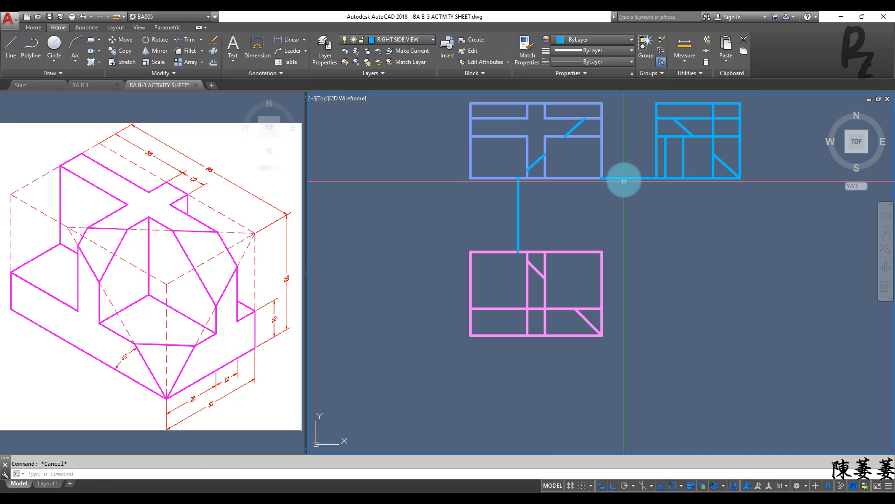
Step: Draw horizontal projection lines from both ends of the top view's lower diagonal segment to the rotated view's first short vertical line
{"action": "type", "text": "l"}
{"action": "key", "text": "Return"}
{"action": "left_click", "coordinate": [527, 169]}
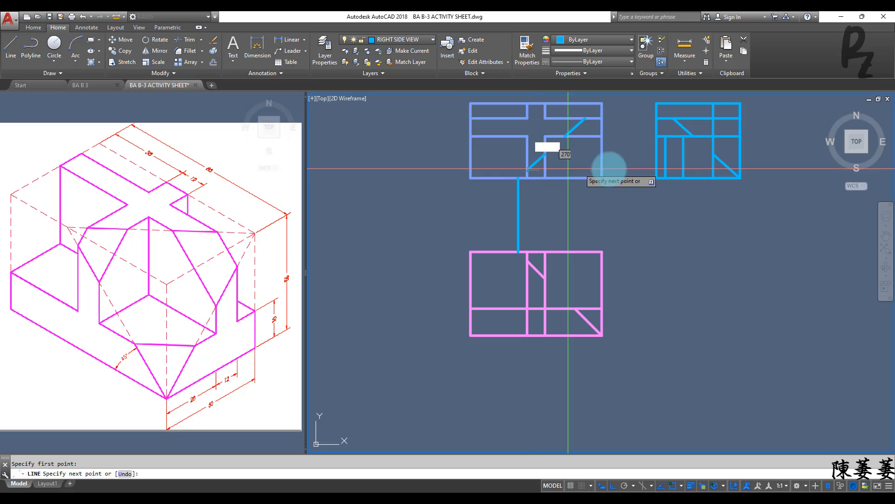
{"action": "left_click", "coordinate": [665, 170]}
{"action": "key", "text": "Return"}
{"action": "key", "text": "Return"}
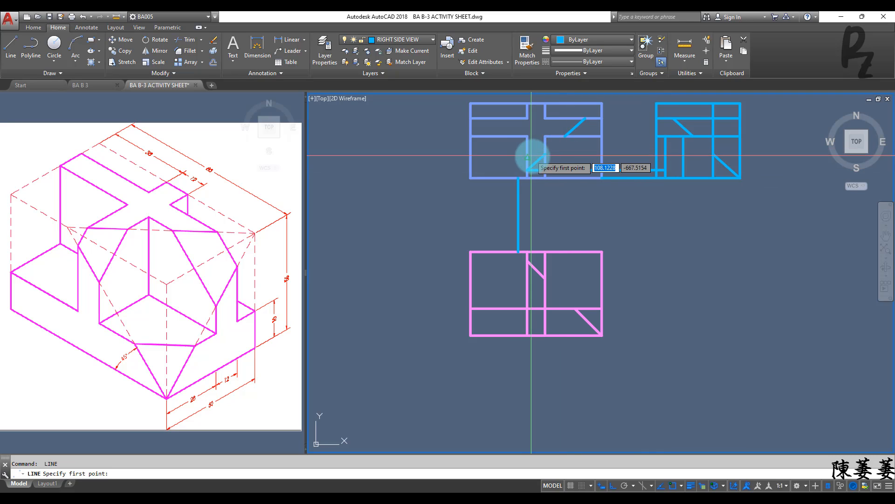
{"action": "left_click", "coordinate": [545, 154]}
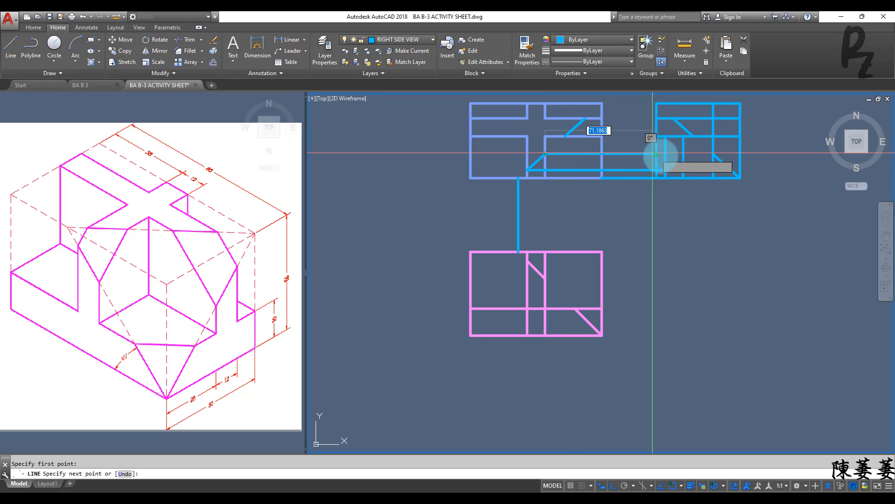
{"action": "key", "text": "Escape"}
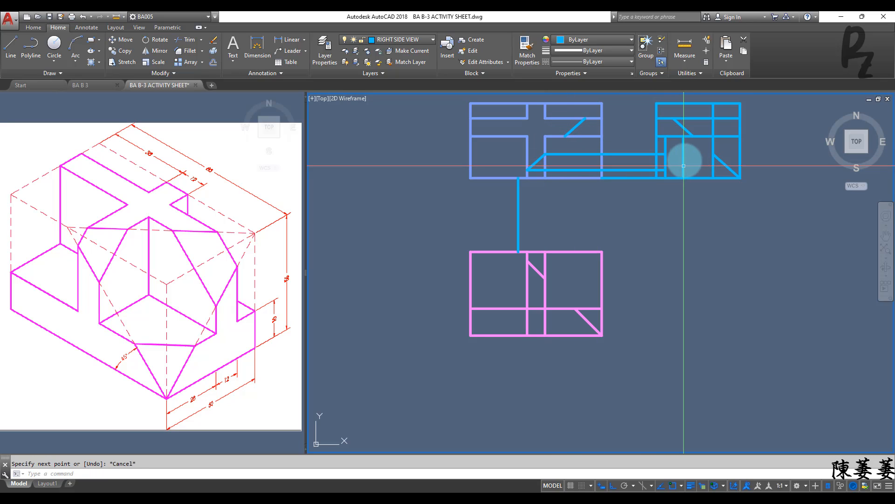
Step: Draw two horizontal lines between the rotated view's two short vertical lines, continuing the projection lines
{"action": "middle_click_drag", "start_coordinate": [682, 162], "coordinate": [629, 186]}
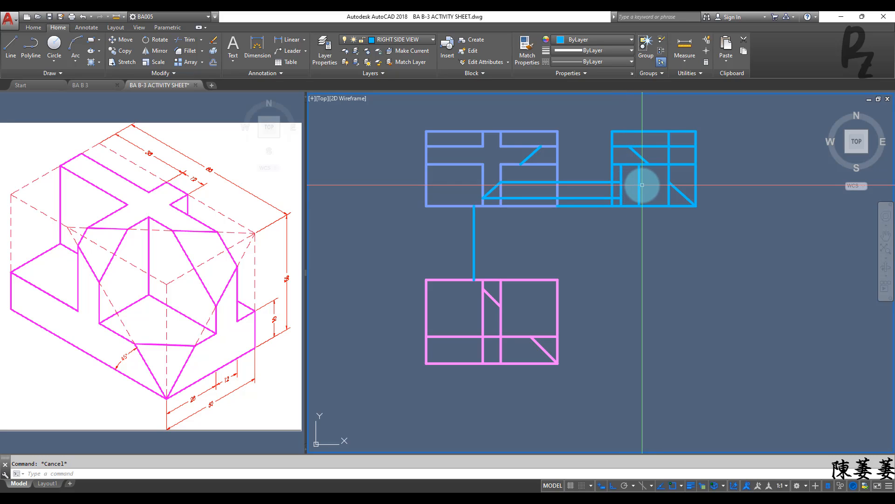
{"action": "key", "text": "Return"}
{"action": "left_click", "coordinate": [621, 182]}
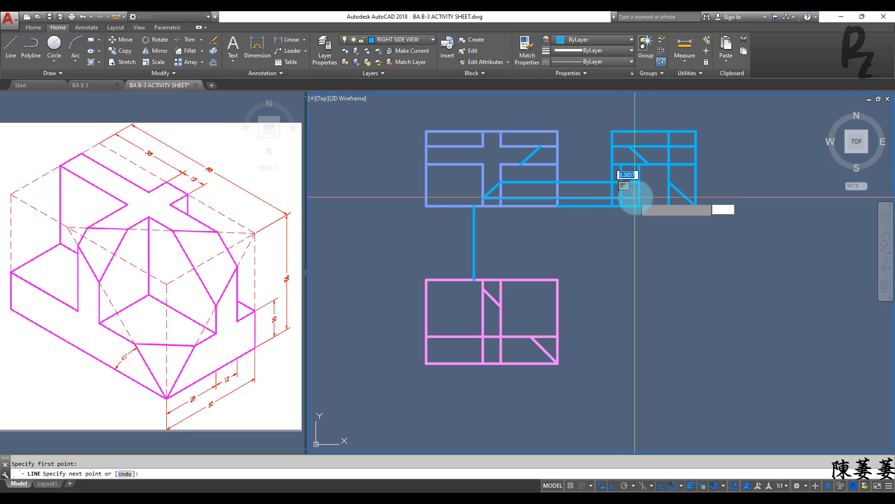
{"action": "left_click", "coordinate": [638, 198]}
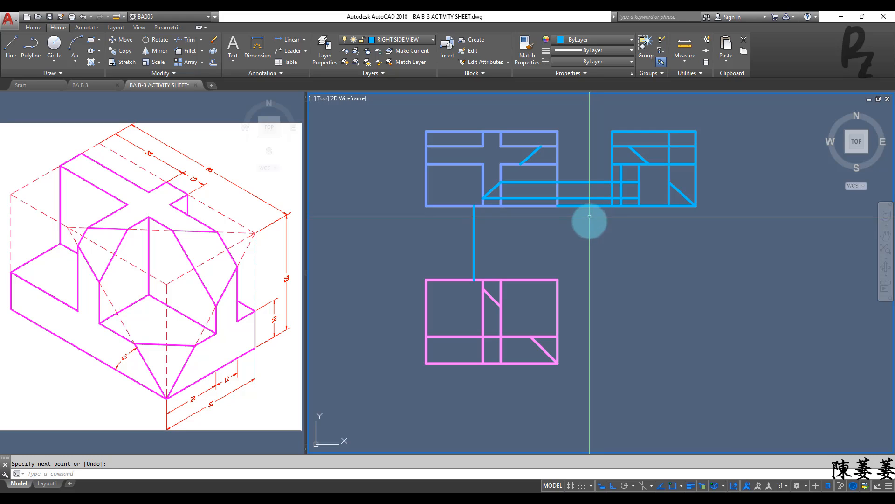
{"action": "key", "text": "Escape"}
Step: Draw a horizontal guide line outward from the left side view's lower-right corner
{"action": "key", "text": "Return"}
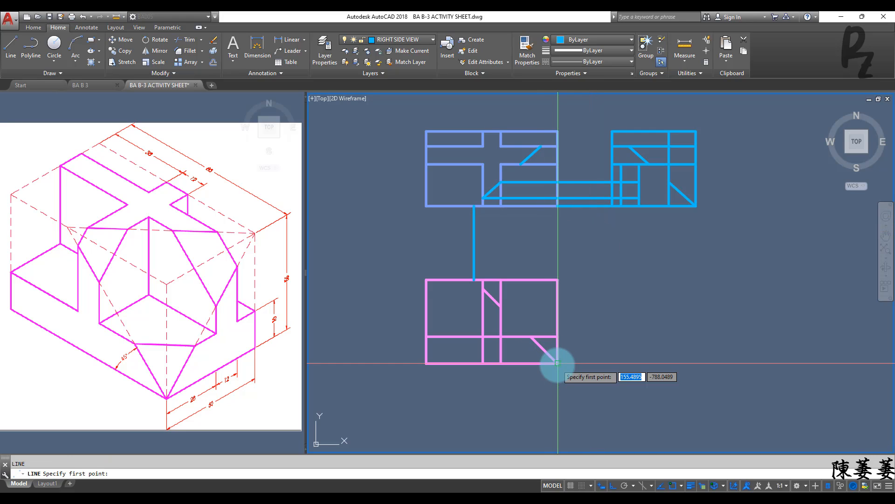
{"action": "left_click", "coordinate": [557, 363]}
{"action": "left_click", "coordinate": [623, 362]}
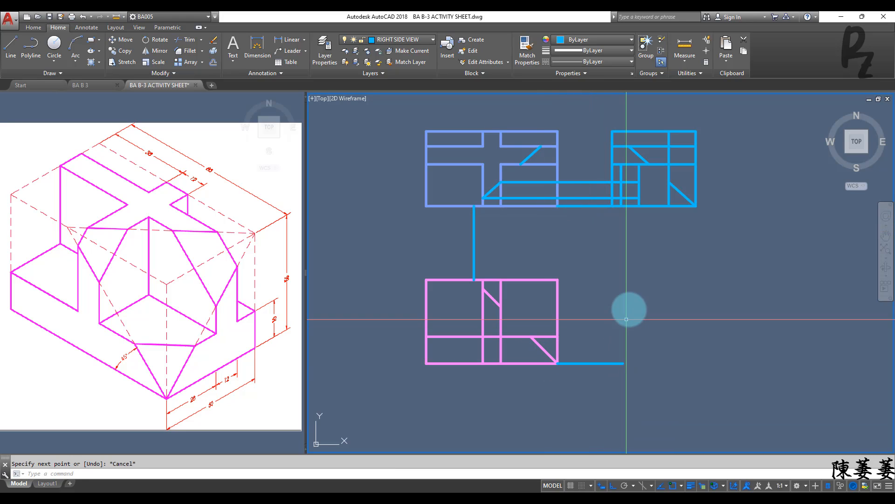
{"action": "key", "text": "Escape"}
Step: Erase the two projection lines and the guide line between the top view and the rotated right side view
{"action": "left_click", "coordinate": [591, 216]}
{"action": "left_click", "coordinate": [585, 195]}
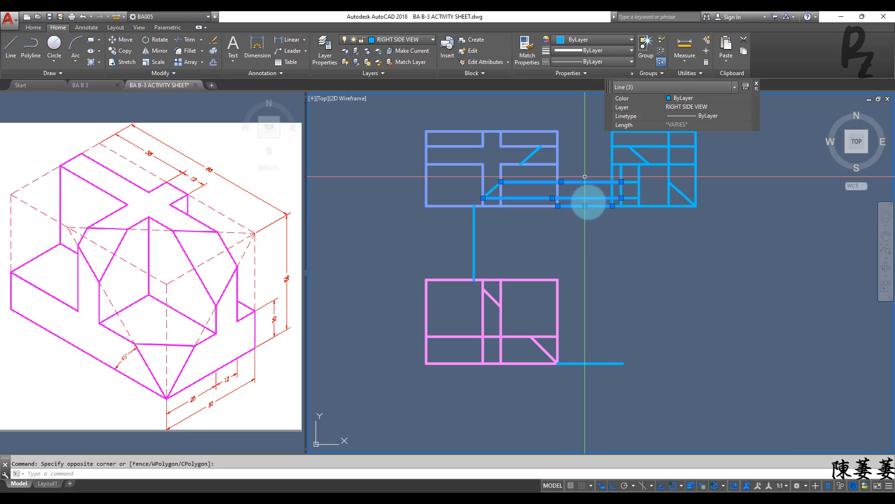
{"action": "key", "text": "Delete"}
Step: Rotate the whole right side view 90 degrees clockwise about its lower-right corner
{"action": "left_click", "coordinate": [606, 114]}
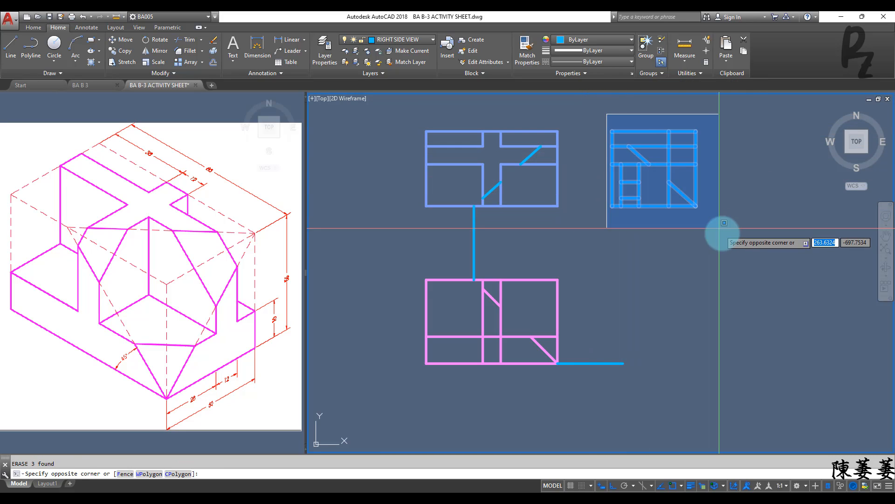
{"action": "left_click", "coordinate": [722, 233]}
{"action": "key", "text": "Return"}
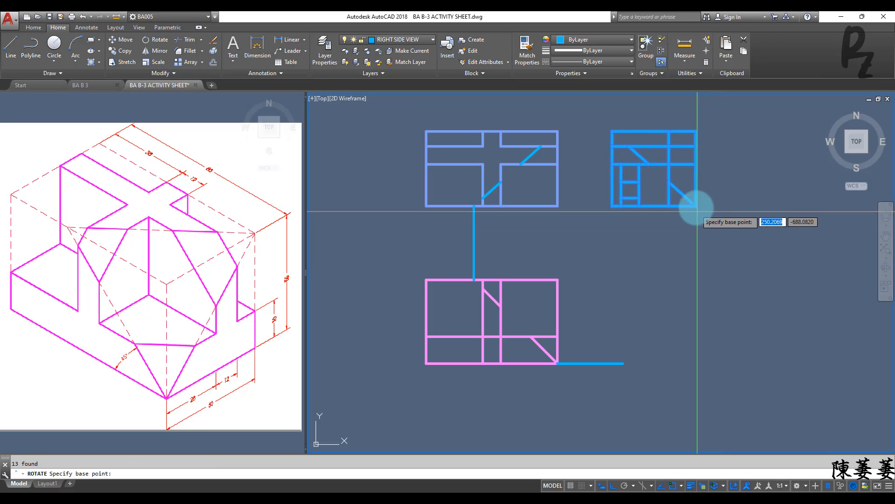
{"action": "left_click", "coordinate": [697, 206]}
{"action": "left_click", "coordinate": [696, 263]}
{"action": "key", "text": "Escape"}
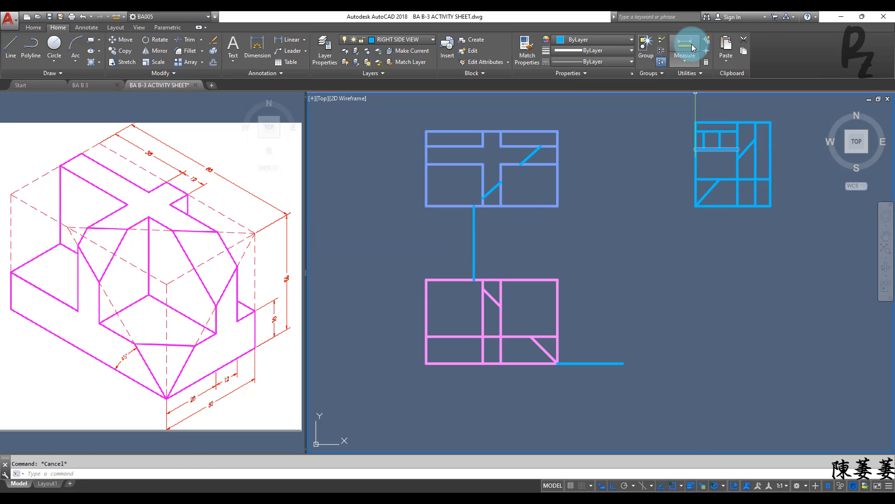
Step: Move the rotated right side view so its lower-left corner sits on the outer end of the left side view's horizontal guide line
{"action": "left_click", "coordinate": [690, 101]}
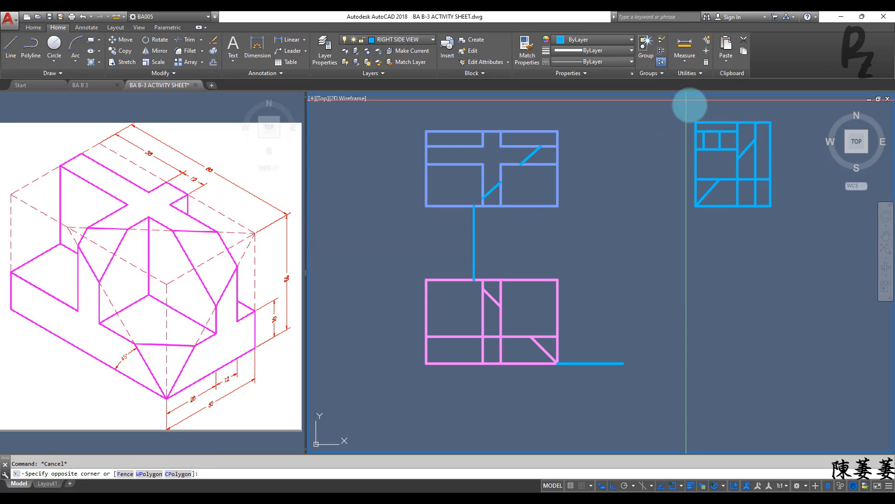
{"action": "left_click", "coordinate": [793, 220]}
{"action": "type", "text": "m"}
{"action": "key", "text": "Return"}
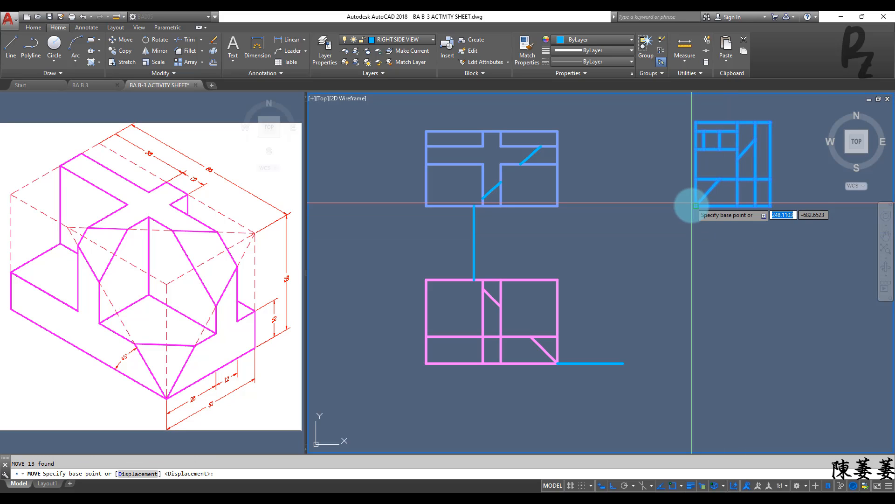
{"action": "left_click", "coordinate": [695, 206]}
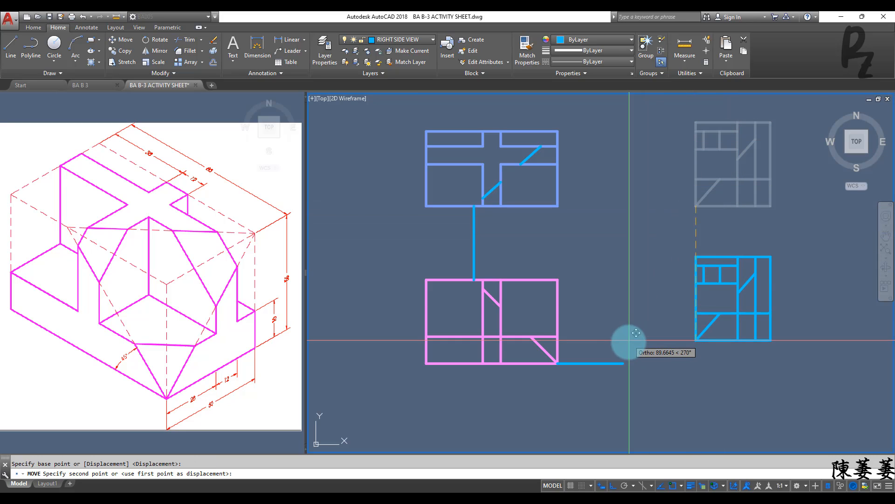
{"action": "left_click", "coordinate": [624, 364]}
{"action": "key", "text": "Escape"}
{"action": "scroll", "coordinate": [625, 347], "scroll_direction": "up", "scroll_amount": 3}
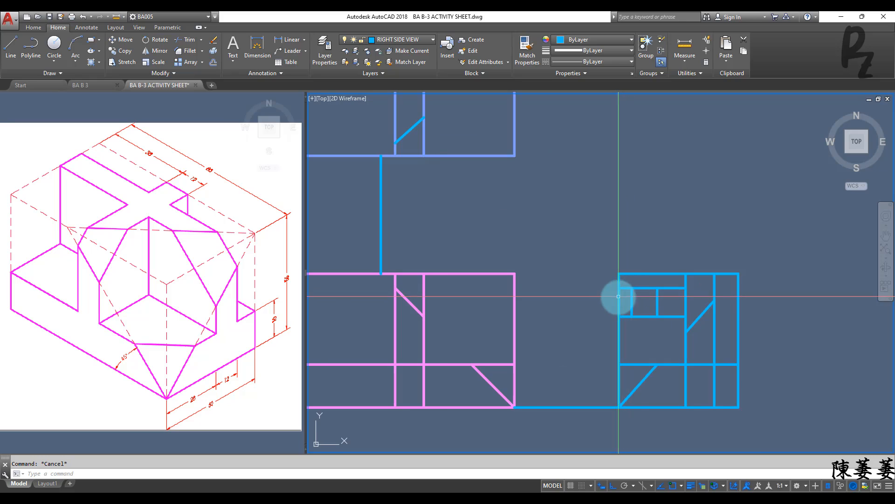
Step: Extend the two short vertical construction lines in the right side view up to its top edge
{"action": "scroll", "coordinate": [616, 299], "scroll_direction": "down", "scroll_amount": 1}
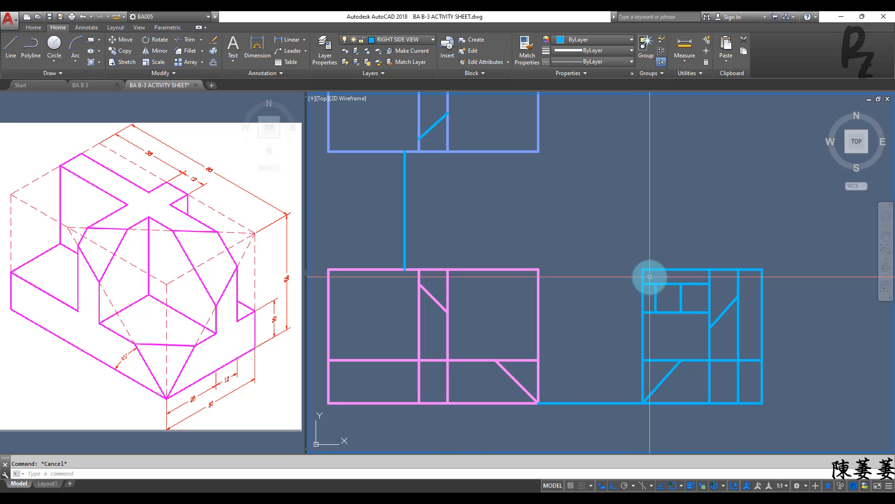
{"action": "scroll", "coordinate": [650, 276], "scroll_direction": "up", "scroll_amount": 2}
{"action": "scroll", "coordinate": [652, 279], "scroll_direction": "down", "scroll_amount": 2}
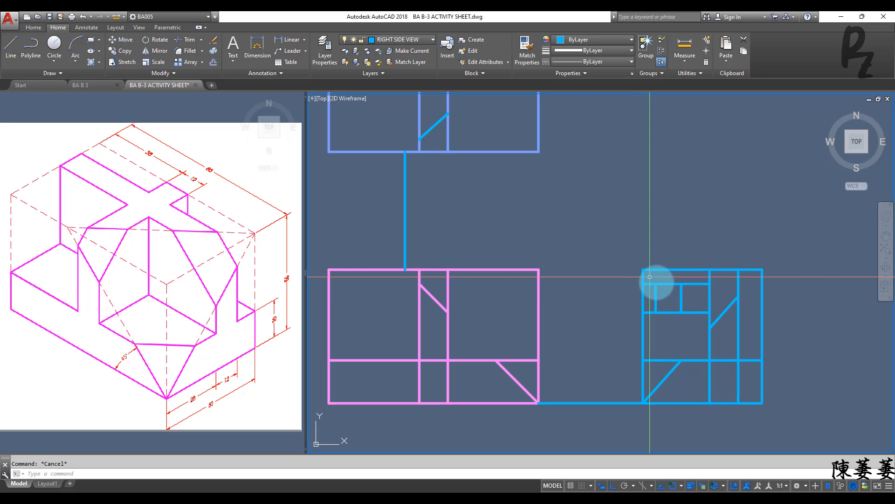
{"action": "right_click", "coordinate": [670, 298]}
{"action": "left_click", "coordinate": [687, 296]}
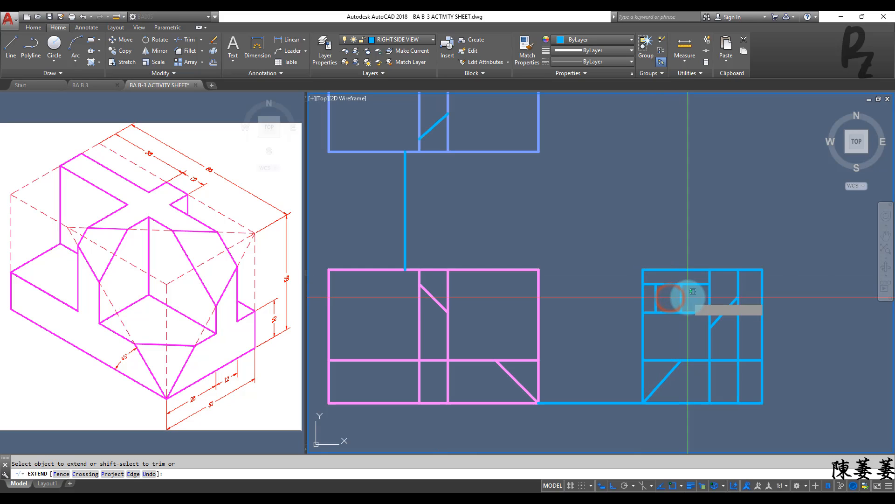
{"action": "key", "text": "Escape"}
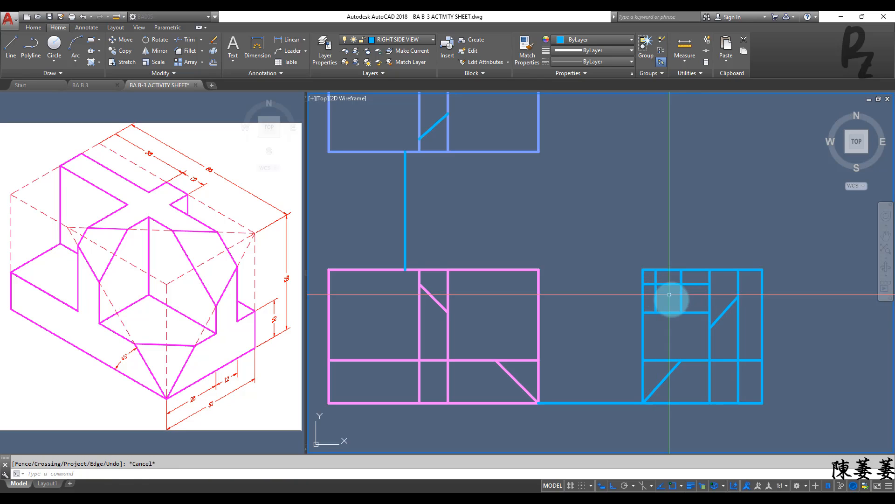
{"action": "key", "text": "Escape"}
{"action": "middle_click_drag", "start_coordinate": [674, 299], "coordinate": [662, 286]}
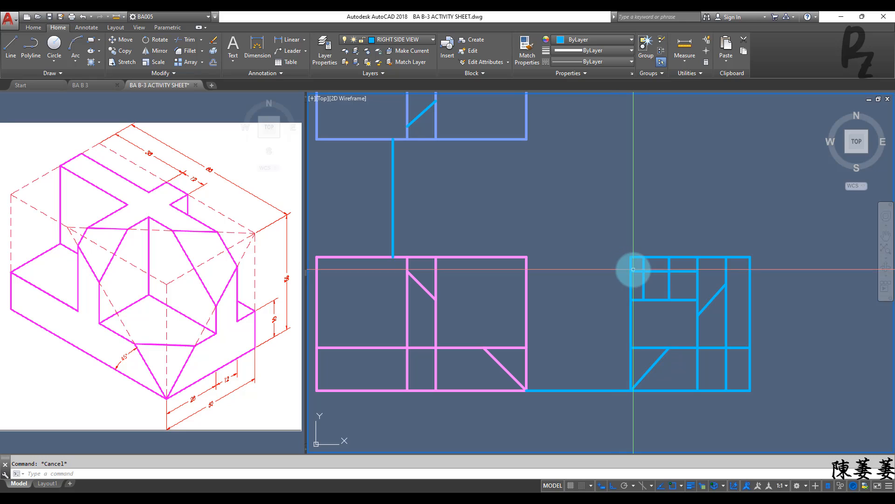
Step: Draw a diagonal across the right side view's upper-left corner, from the upper construction line's left end to the first vertical's top end
{"action": "type", "text": "l"}
{"action": "key", "text": "Return"}
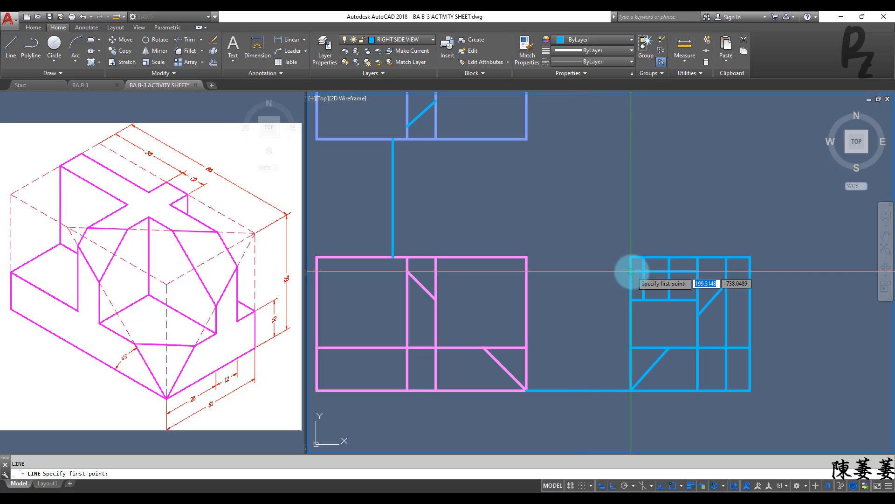
{"action": "left_click", "coordinate": [632, 271]}
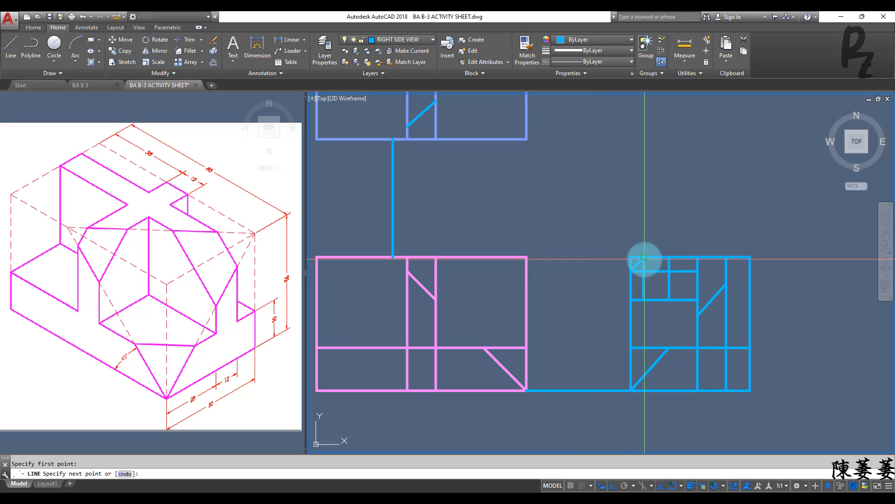
{"action": "key", "text": "Escape"}
Step: Trim the outline outside the new diagonal at the right side view's upper-left corner
{"action": "scroll", "coordinate": [635, 264], "scroll_direction": "up", "scroll_amount": 2}
{"action": "key", "text": "Return"}
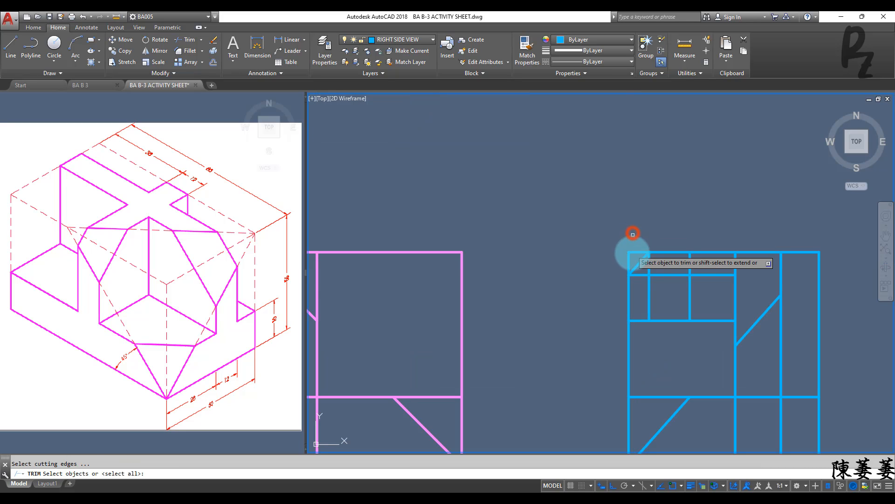
{"action": "key", "text": "Return"}
{"action": "key", "text": "Escape"}
{"action": "scroll", "coordinate": [615, 249], "scroll_direction": "down", "scroll_amount": 2}
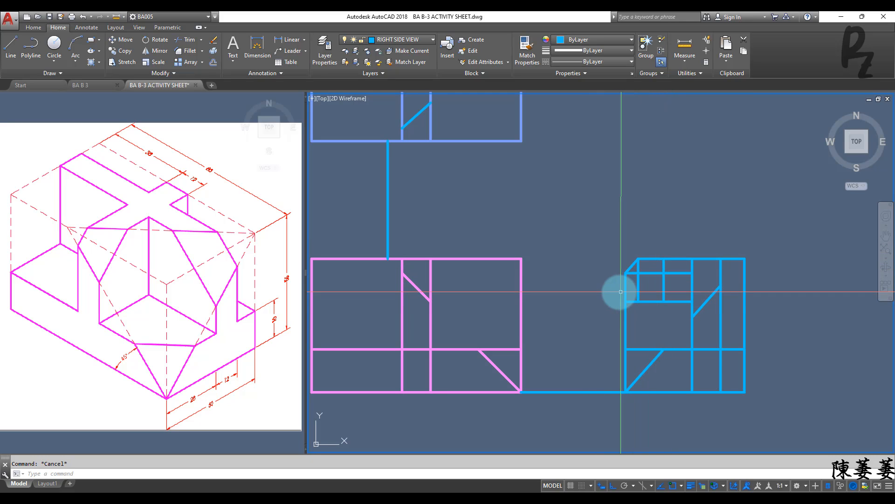
Step: Draw a second diagonal from the lower construction line's left end to the second vertical's top end in the right side view
{"action": "type", "text": "L"}
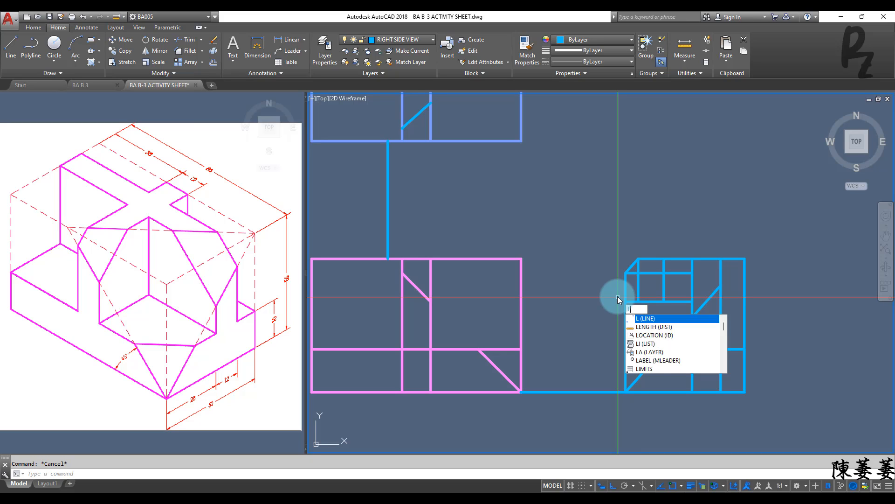
{"action": "key", "text": "Return"}
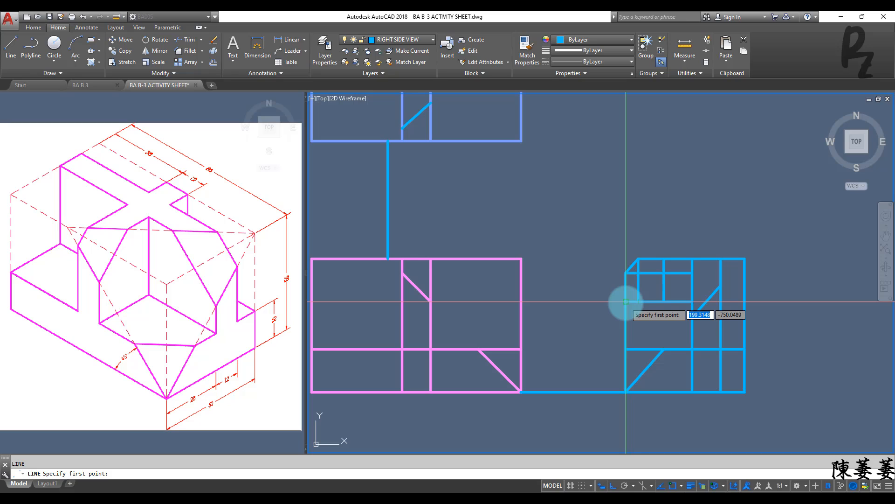
{"action": "left_click", "coordinate": [664, 301]}
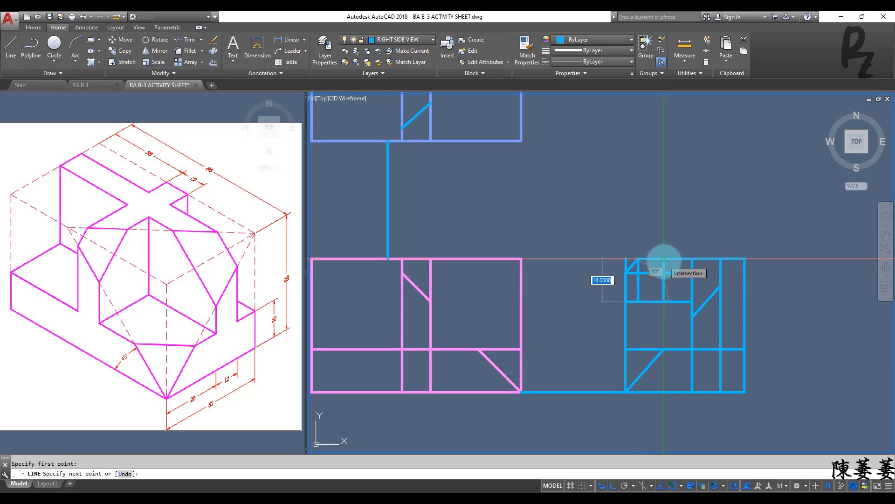
{"action": "key", "text": "Escape"}
Step: Erase the two horizontal and two vertical construction lines around the diagonals in the right side view
{"action": "scroll", "coordinate": [645, 287], "scroll_direction": "up", "scroll_amount": 4}
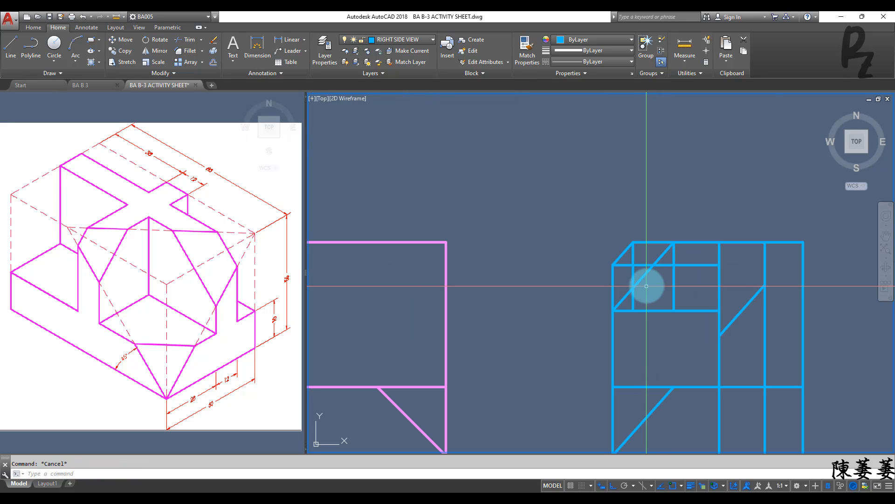
{"action": "left_click", "coordinate": [688, 329]}
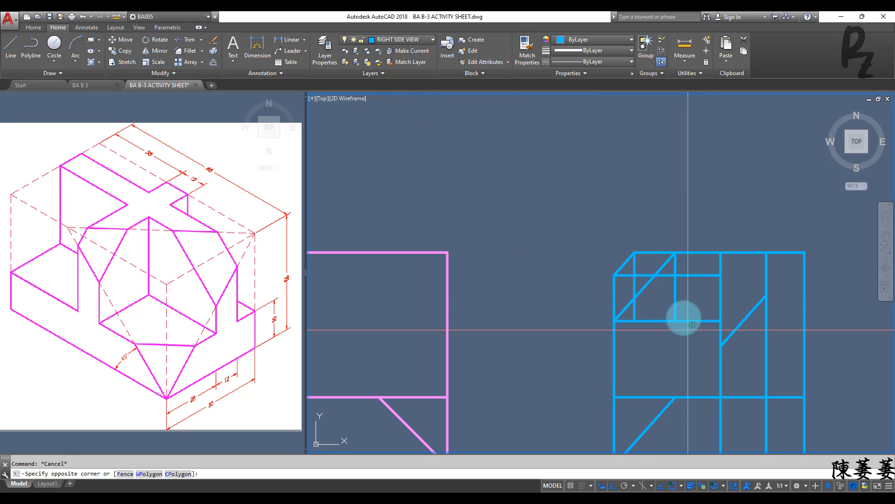
{"action": "left_click", "coordinate": [668, 273]}
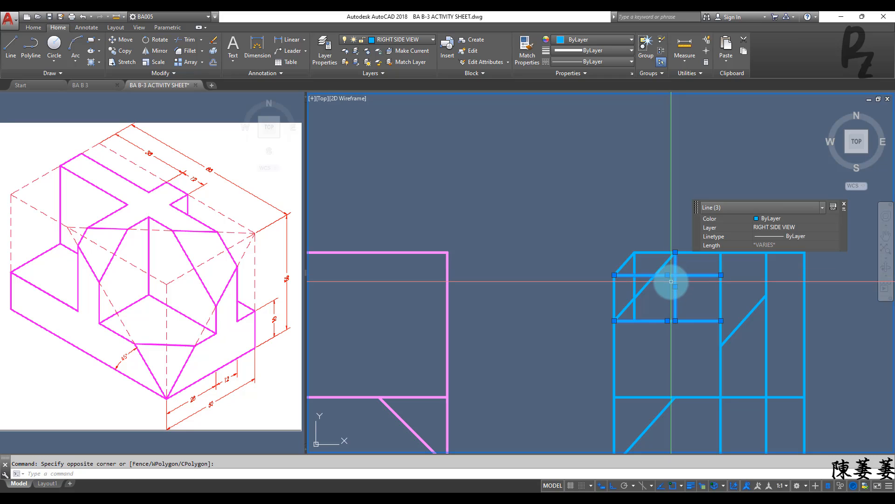
{"action": "key", "text": "Delete"}
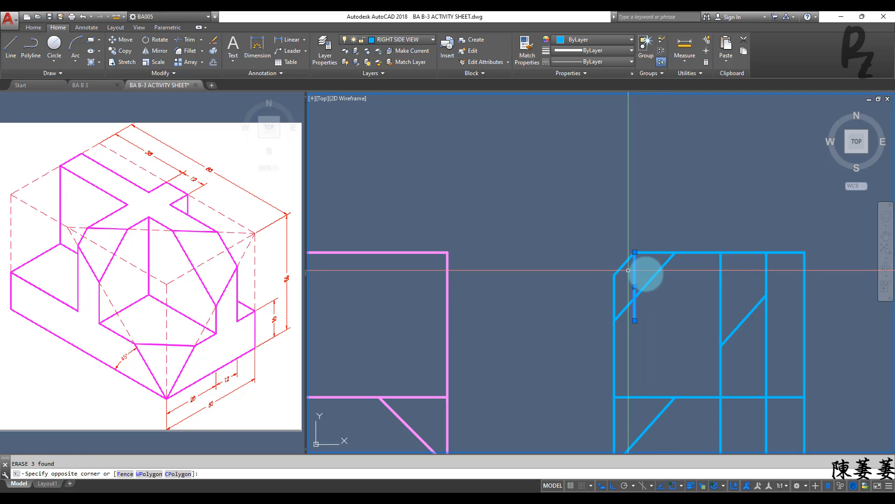
{"action": "left_click", "coordinate": [649, 276]}
{"action": "key", "text": "Delete"}
{"action": "mouse_move", "coordinate": [665, 306]}
{"action": "middle_mouse_down"}
{"action": "mouse_move", "coordinate": [641, 266]}
{"action": "mouse_move", "coordinate": [644, 281]}
{"action": "middle_mouse_up"}
{"action": "scroll", "coordinate": [642, 265], "scroll_direction": "down", "scroll_amount": 3}
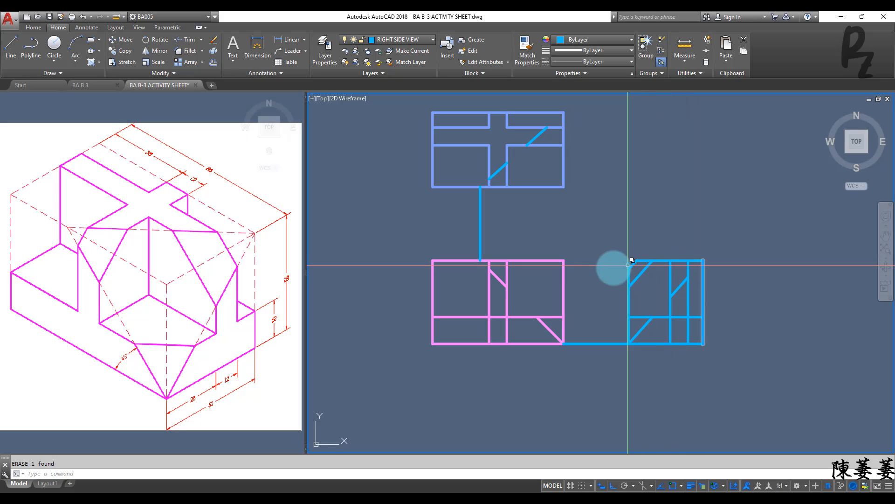
Step: Erase the vertical and horizontal guide lines connecting the three views
{"action": "middle_click_drag", "start_coordinate": [569, 252], "coordinate": [571, 279]}
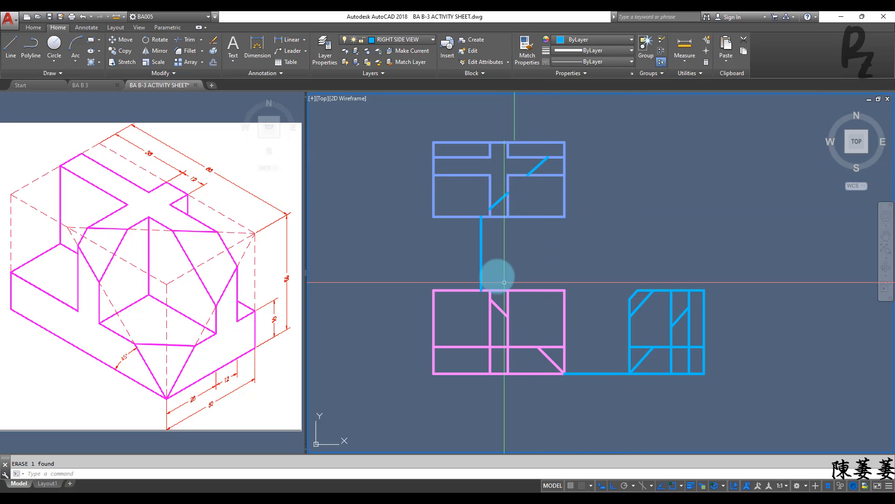
{"action": "left_click", "coordinate": [495, 266]}
{"action": "left_click", "coordinate": [439, 253]}
{"action": "left_click", "coordinate": [597, 388]}
{"action": "left_click", "coordinate": [587, 333]}
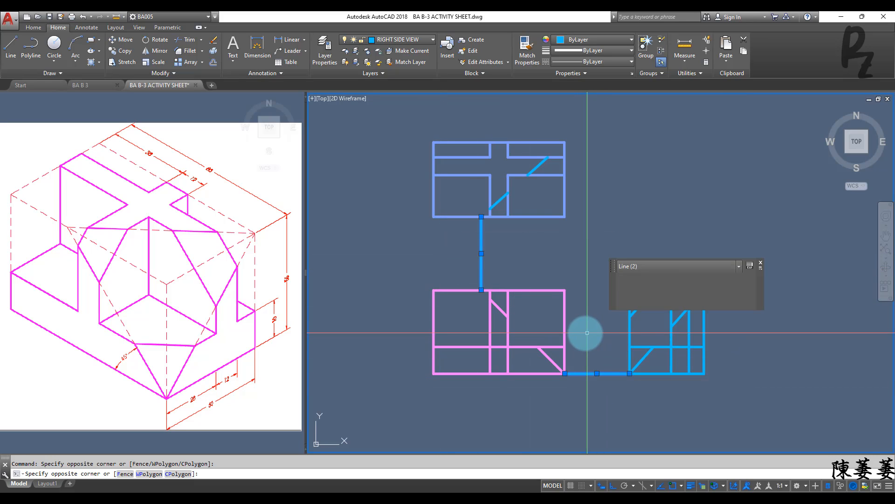
{"action": "key", "text": "Delete"}
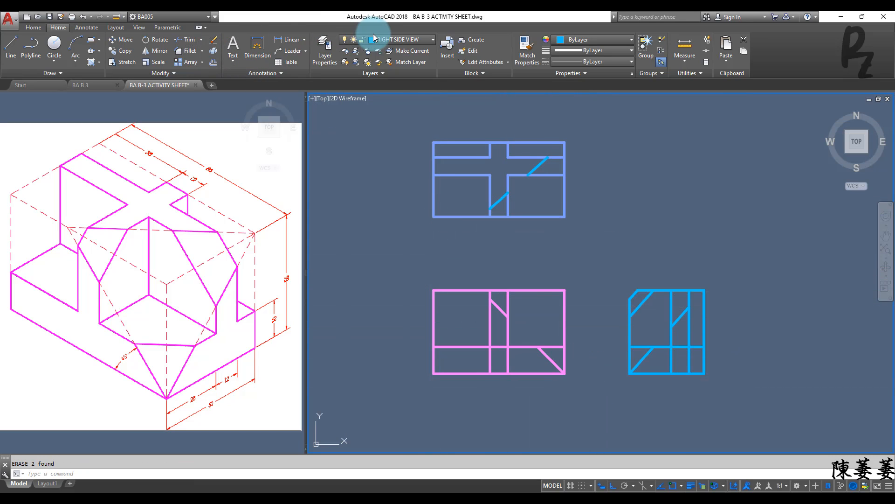
Step: Add a linear dimension above the top view from its upper-left corner to the left edge of the cross's vertical arm
{"action": "left_click", "coordinate": [87, 27]}
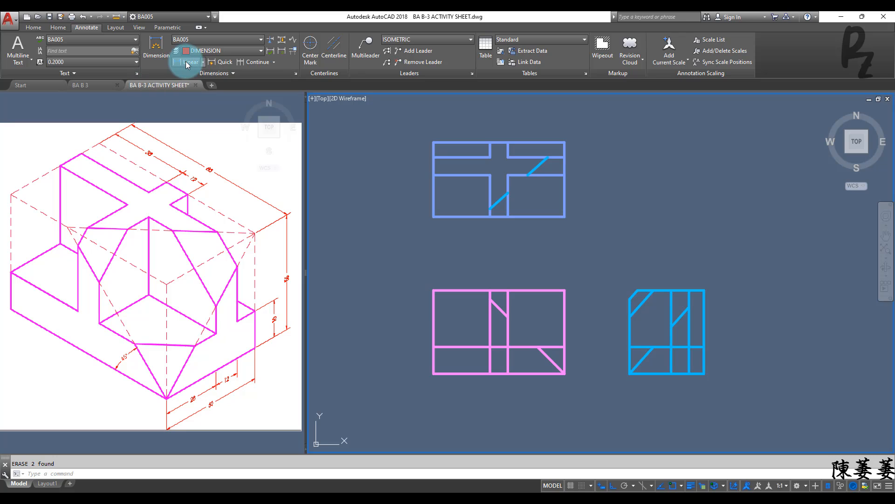
{"action": "scroll", "coordinate": [435, 144], "scroll_direction": "up", "scroll_amount": 3}
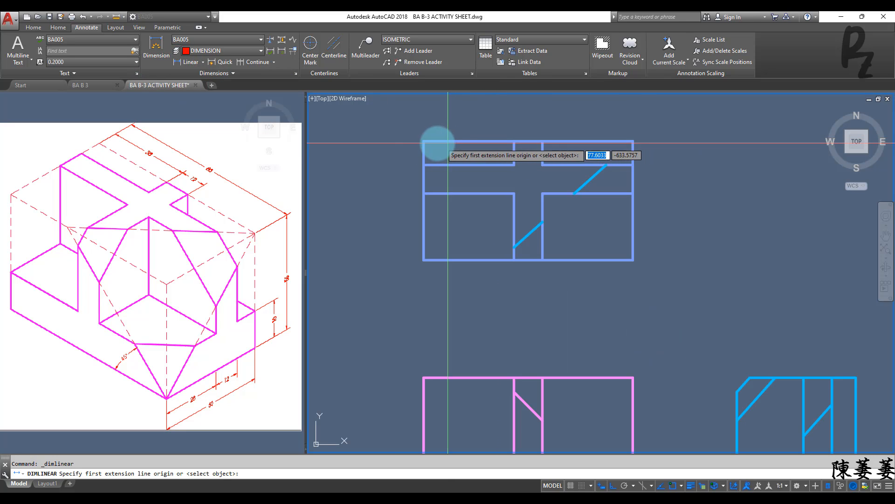
{"action": "left_click", "coordinate": [423, 141]}
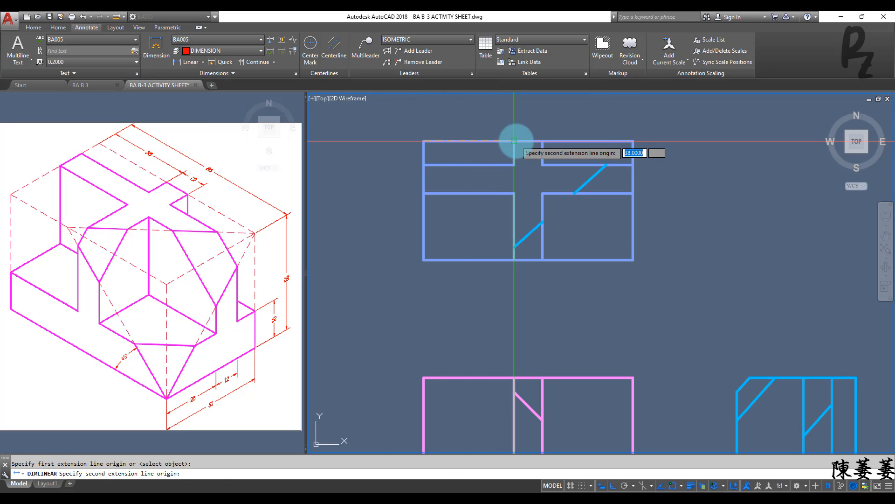
{"action": "left_click", "coordinate": [515, 141]}
{"action": "left_click", "coordinate": [514, 127]}
Step: Add a linear dimension for the width of the cross's vertical arm, aligned with the first dimension above the top view
{"action": "key", "text": "Return"}
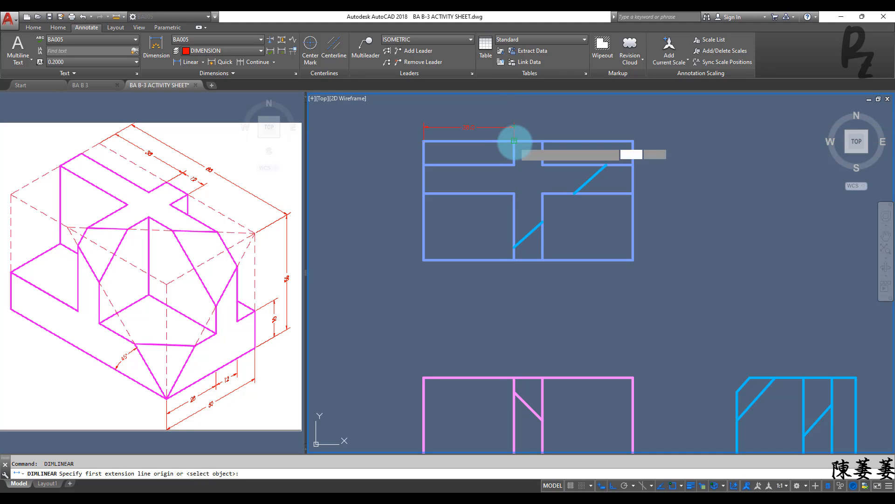
{"action": "left_click", "coordinate": [514, 141]}
{"action": "left_click", "coordinate": [541, 141]}
{"action": "scroll", "coordinate": [510, 126], "scroll_direction": "up", "scroll_amount": 4}
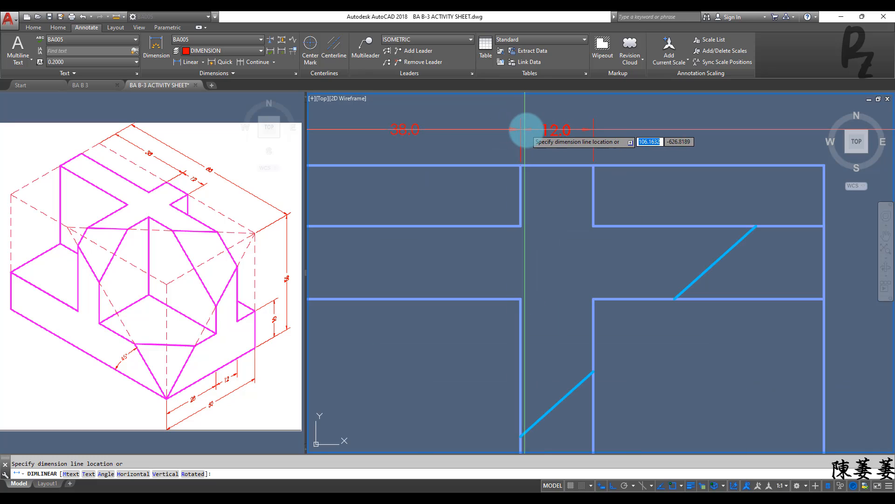
{"action": "left_click", "coordinate": [525, 130]}
{"action": "scroll", "coordinate": [521, 130], "scroll_direction": "down", "scroll_amount": 2}
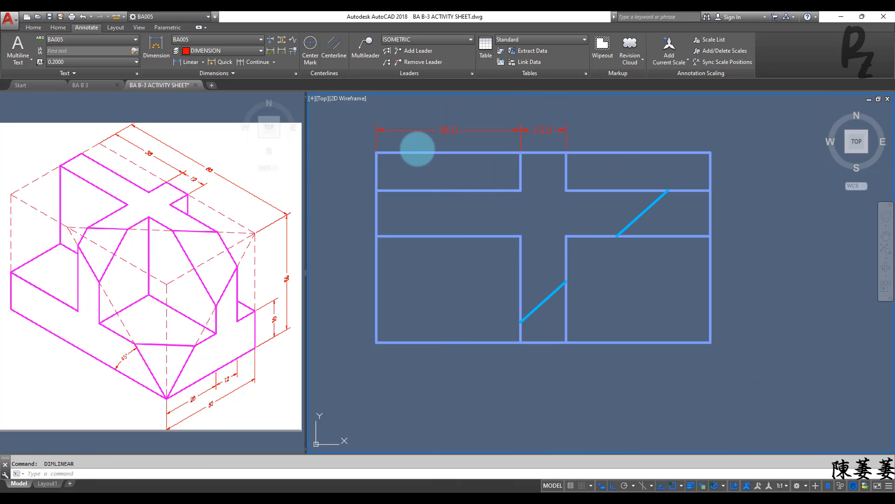
Step: Add a linear dimension for the top view's overall width, placed above the two shorter dimensions
{"action": "key", "text": "Return"}
{"action": "left_click", "coordinate": [377, 152]}
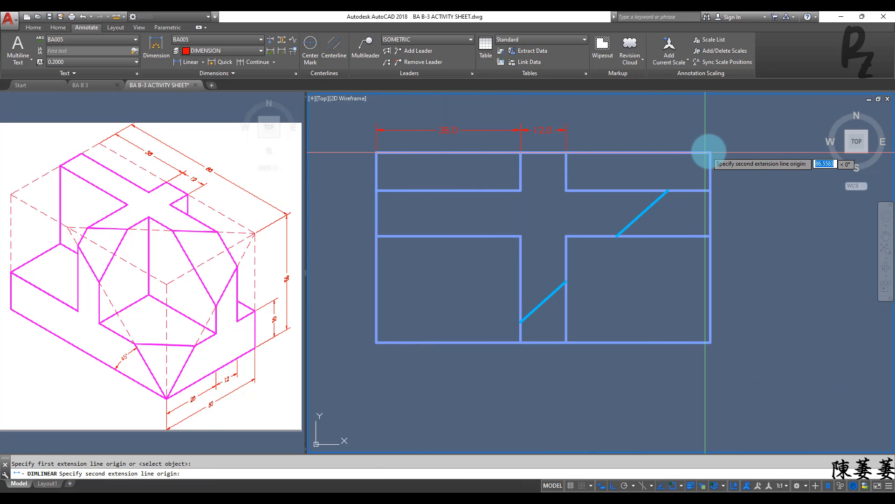
{"action": "left_click", "coordinate": [710, 152]}
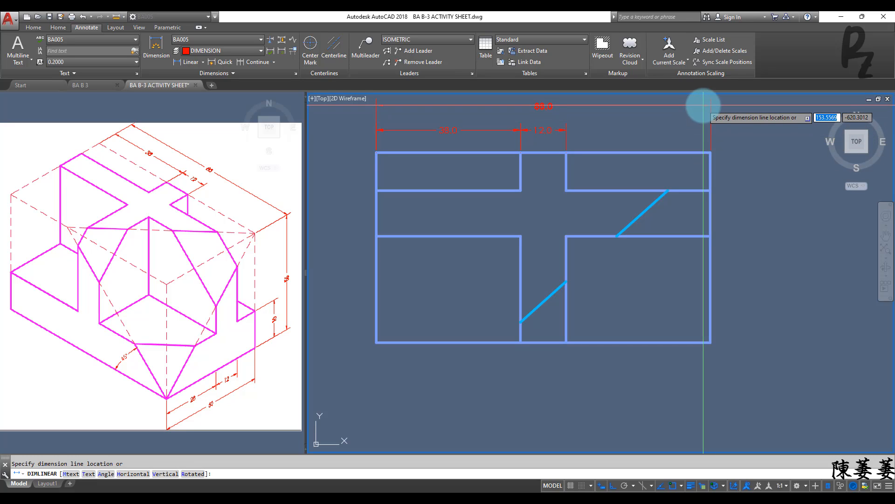
{"action": "left_click", "coordinate": [705, 106]}
Step: Add a vertical linear dimension beside the pink left side view for the height of its lower base section
{"action": "scroll", "coordinate": [702, 121], "scroll_direction": "down", "scroll_amount": 4}
{"action": "scroll", "coordinate": [691, 210], "scroll_direction": "up", "scroll_amount": 1}
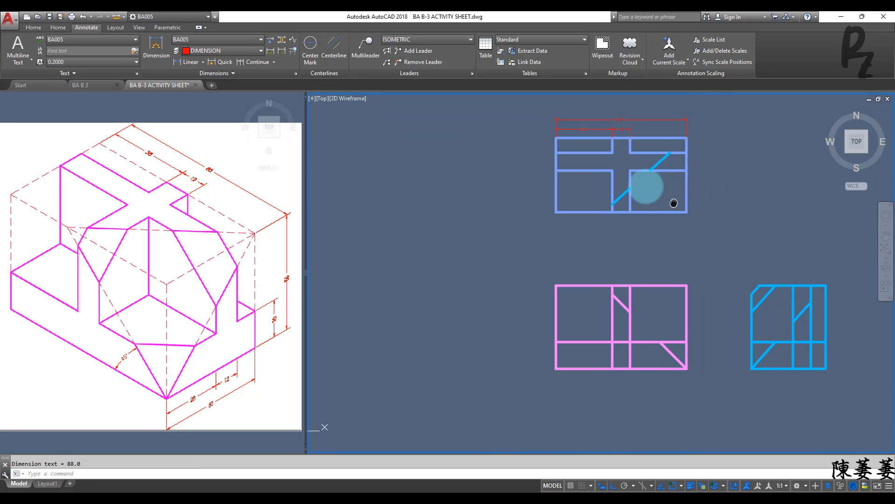
{"action": "scroll", "coordinate": [653, 202], "scroll_direction": "down", "scroll_amount": 1}
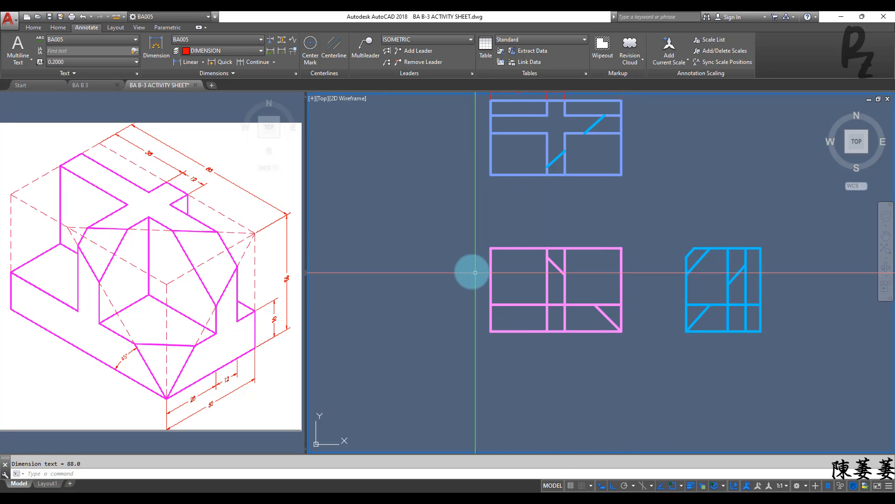
{"action": "key", "text": "Return"}
{"action": "left_click", "coordinate": [490, 304]}
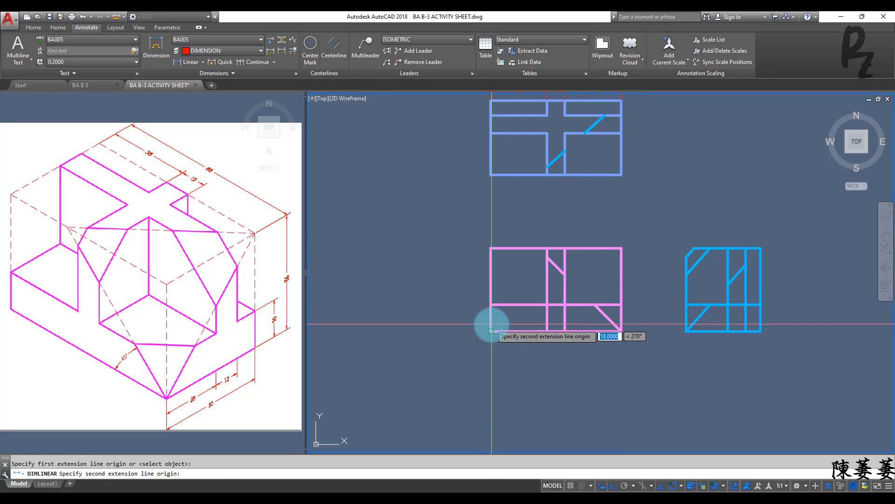
{"action": "left_click", "coordinate": [491, 330]}
{"action": "left_click", "coordinate": [478, 324]}
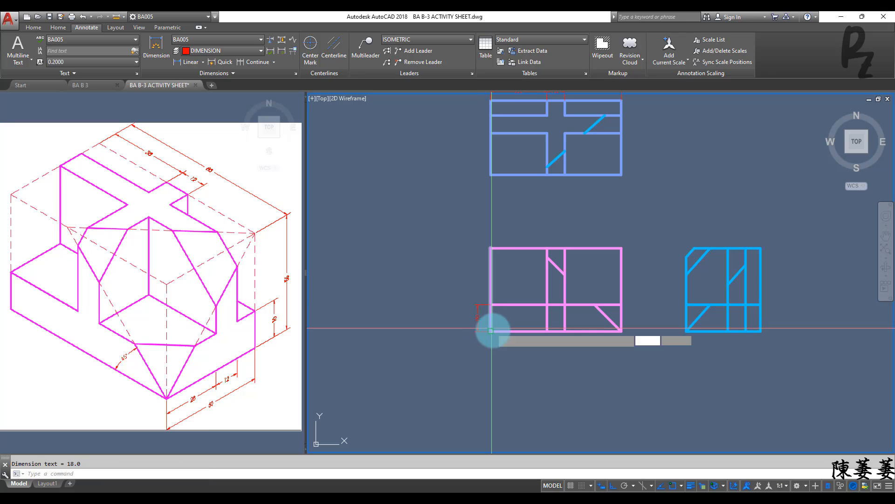
Step: Add a vertical linear dimension for the pink view's overall height, placed outside the base height dimension
{"action": "key", "text": "Return"}
{"action": "left_click", "coordinate": [490, 304]}
{"action": "left_click", "coordinate": [491, 254]}
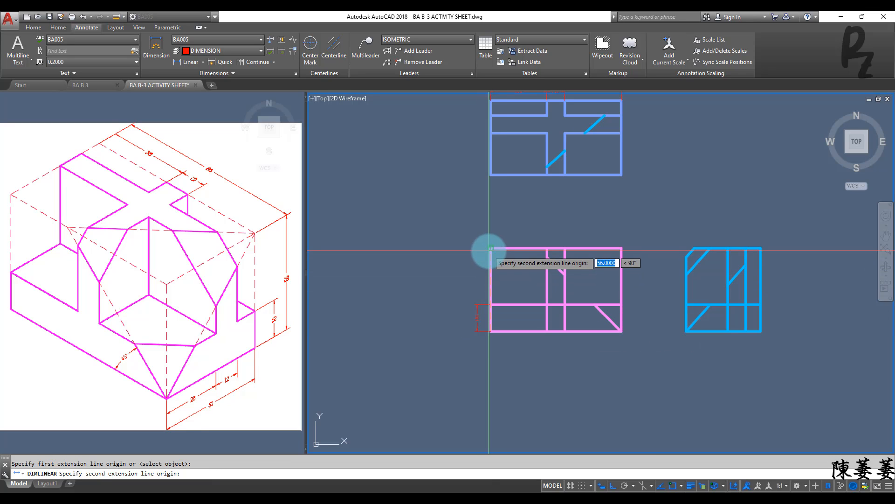
{"action": "left_click", "coordinate": [464, 254]}
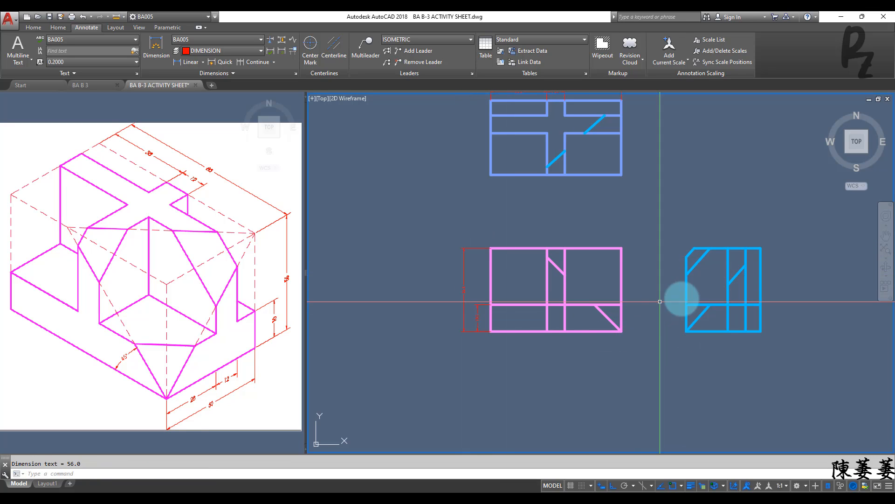
Step: Trim the two vertical lines below the base line and the horizontal piece between them in the blue right side view
{"action": "scroll", "coordinate": [615, 340], "scroll_direction": "up", "scroll_amount": 2}
{"action": "middle_click_drag", "start_coordinate": [727, 329], "coordinate": [535, 322]}
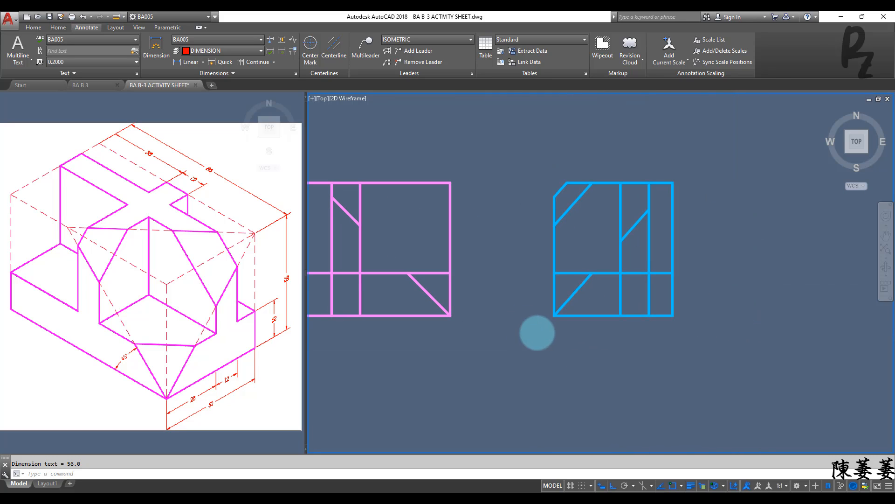
{"action": "key", "text": "Return"}
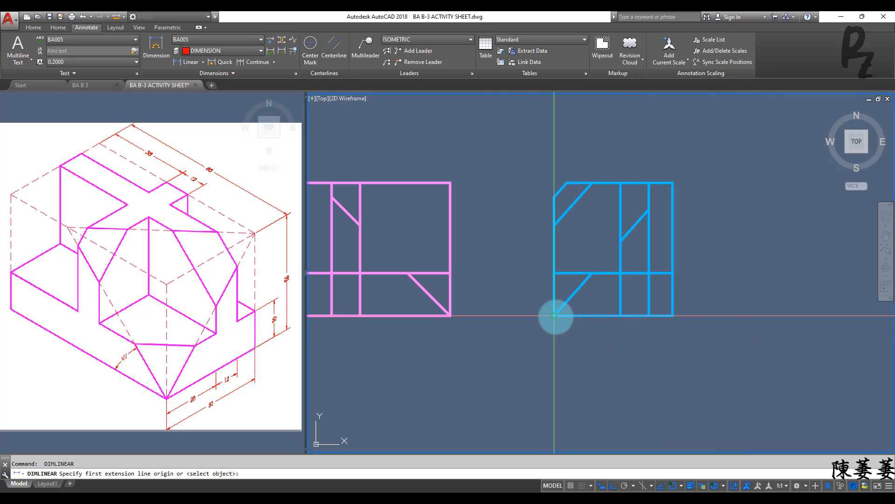
{"action": "key", "text": "Escape"}
{"action": "key", "text": "Return"}
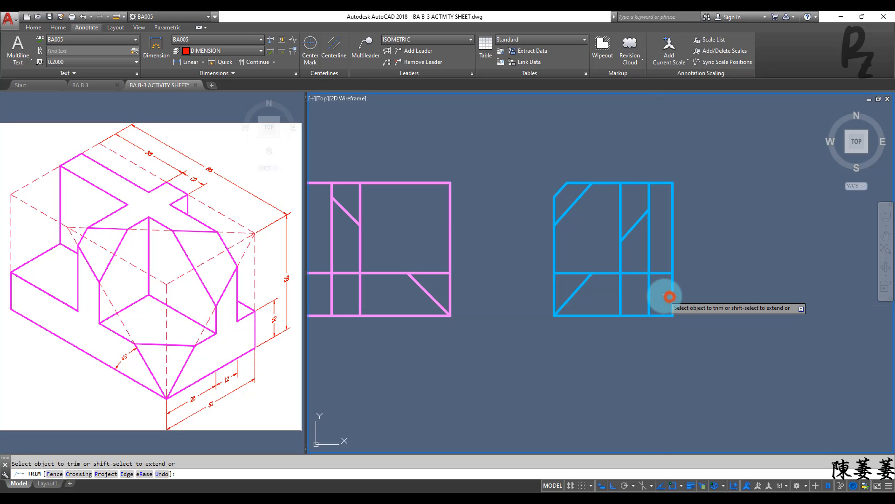
{"action": "key", "text": "Return"}
{"action": "left_click", "coordinate": [649, 293]}
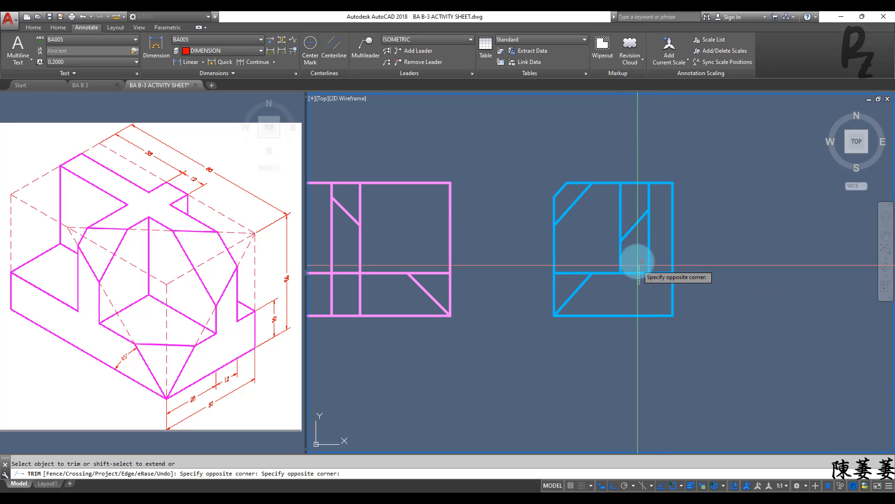
{"action": "left_click", "coordinate": [635, 272]}
{"action": "key", "text": "Escape"}
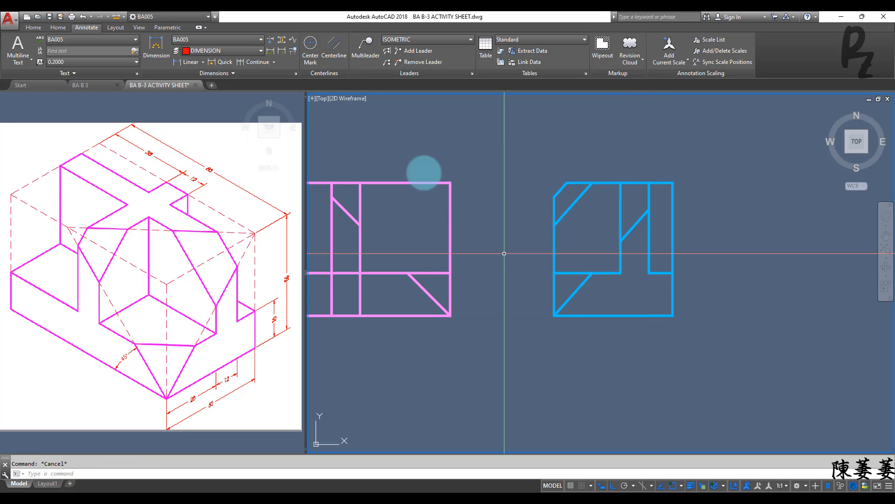
Step: Add a linear dimension below the right side view from its lower-left corner to the left edge of the vertical arm
{"action": "left_click", "coordinate": [195, 63]}
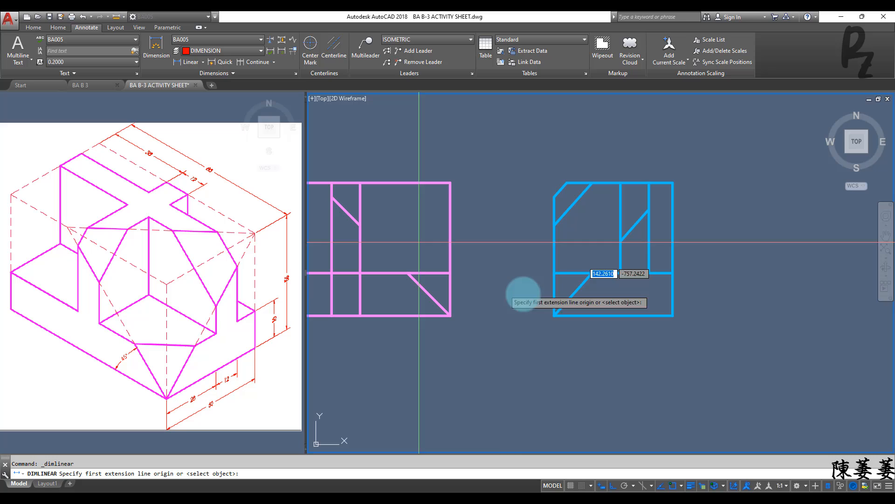
{"action": "left_click", "coordinate": [555, 315]}
{"action": "left_click", "coordinate": [621, 273]}
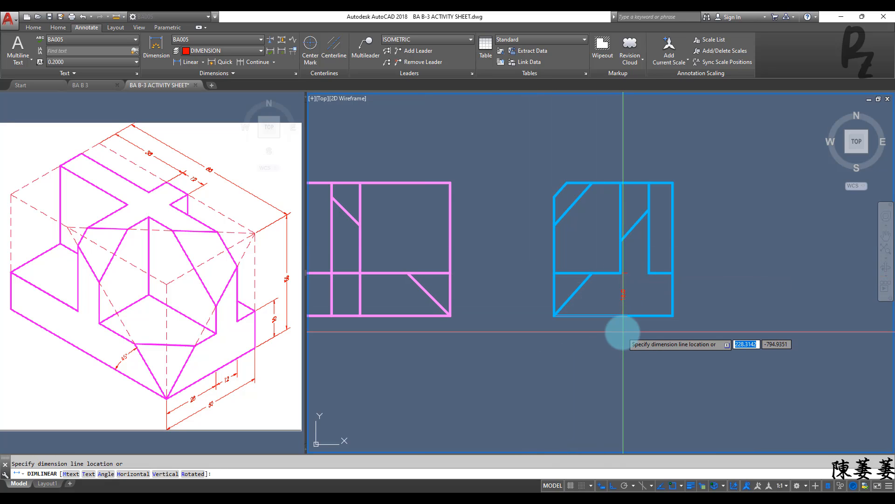
{"action": "left_click", "coordinate": [604, 331]}
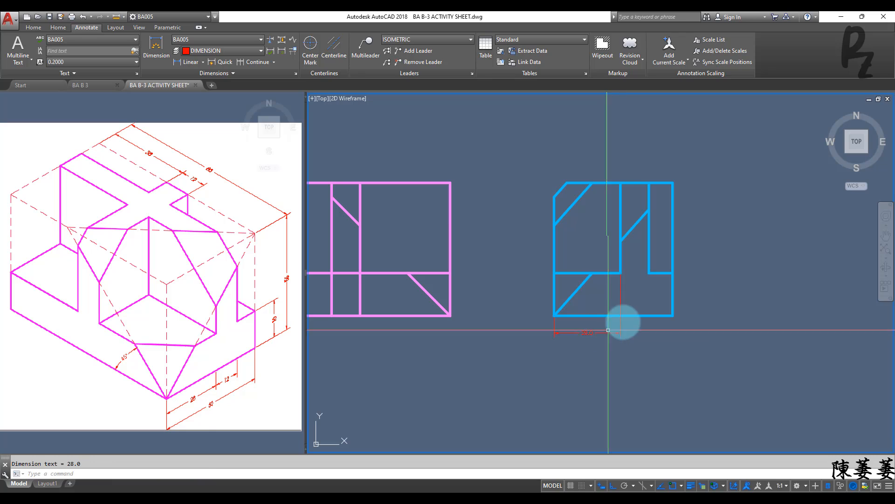
Step: Add a linear dimension for the vertical arm's width in the right side view, aligned with the first dimension below it
{"action": "key", "text": "Return"}
{"action": "left_click", "coordinate": [621, 272]}
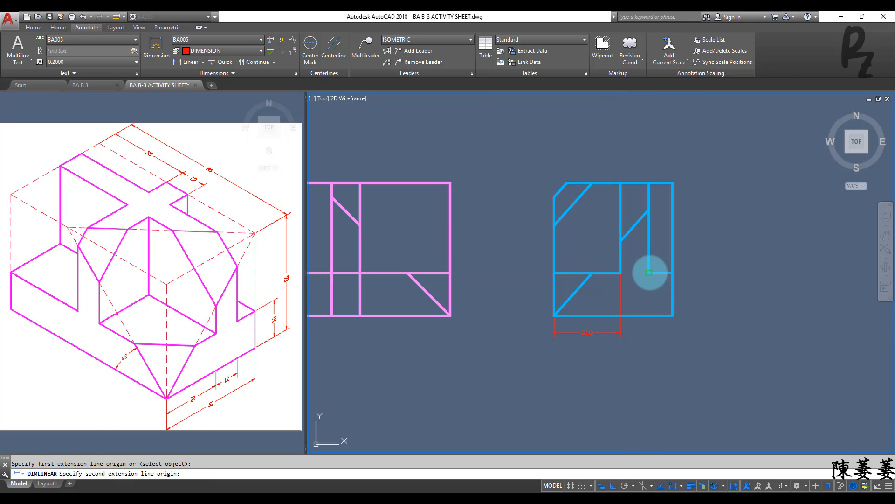
{"action": "left_click", "coordinate": [649, 273]}
{"action": "left_click", "coordinate": [621, 333]}
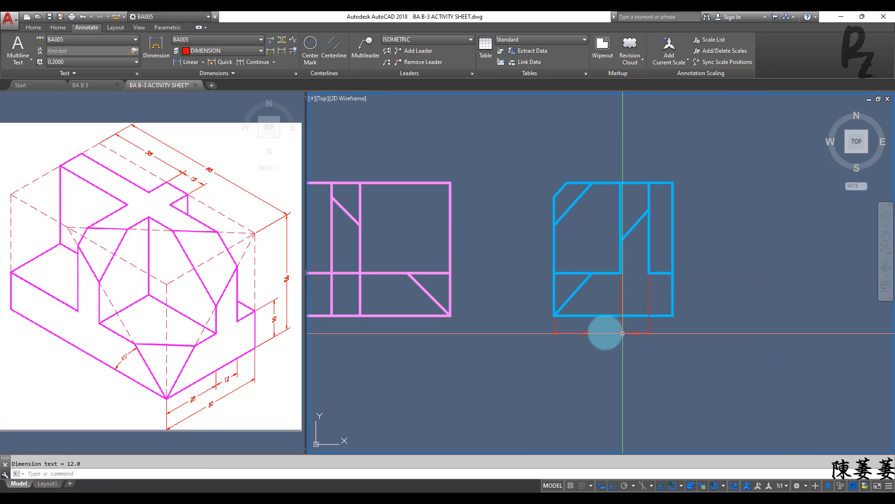
Step: Add a linear dimension for the right side view's overall width, placed below the two shorter dimensions
{"action": "key", "text": "Return"}
{"action": "left_click", "coordinate": [555, 316]}
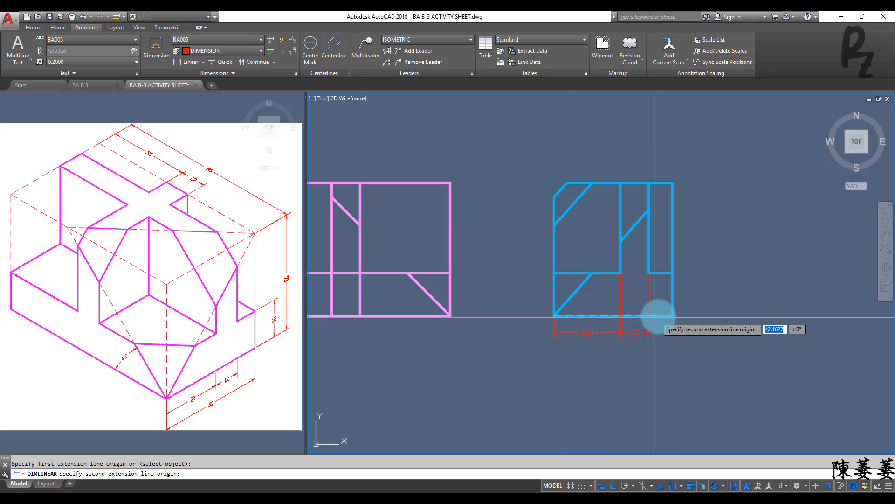
{"action": "left_click", "coordinate": [673, 315]}
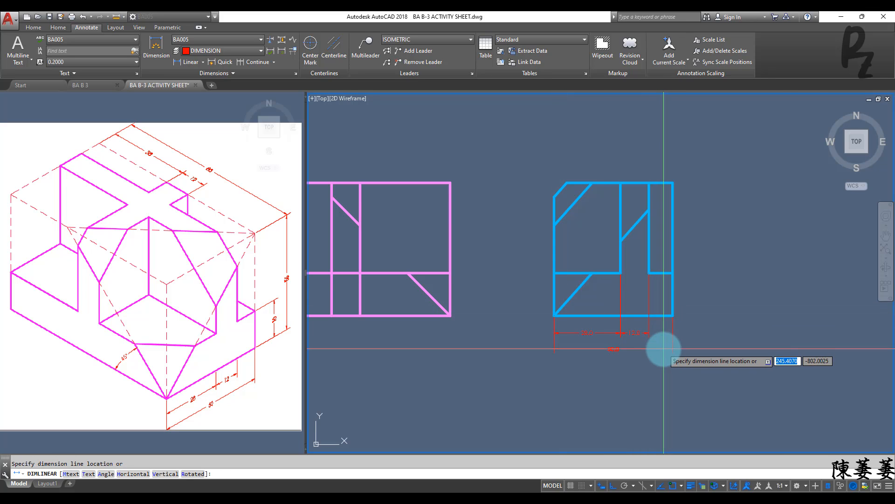
{"action": "left_click", "coordinate": [605, 346]}
Step: Trim the arm's vertical lines below the base line and the horizontal piece between them in the pink left side view
{"action": "scroll", "coordinate": [592, 321], "scroll_direction": "down", "scroll_amount": 2}
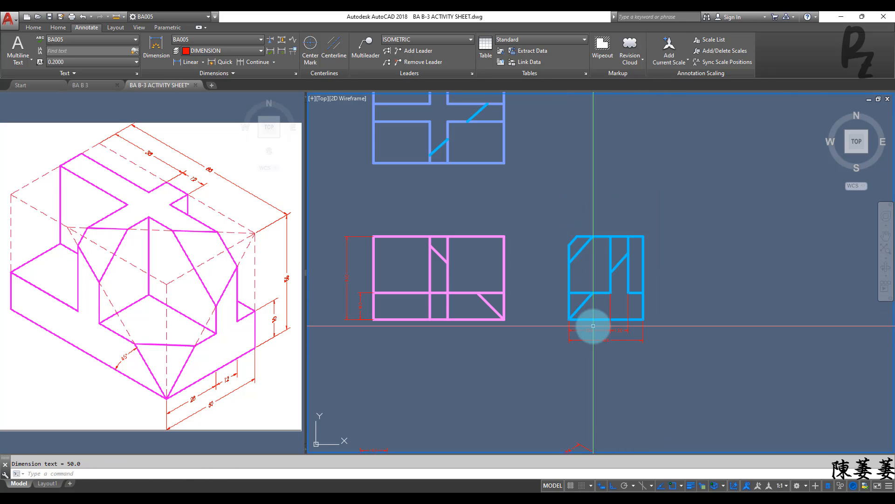
{"action": "right_click", "coordinate": [460, 302]}
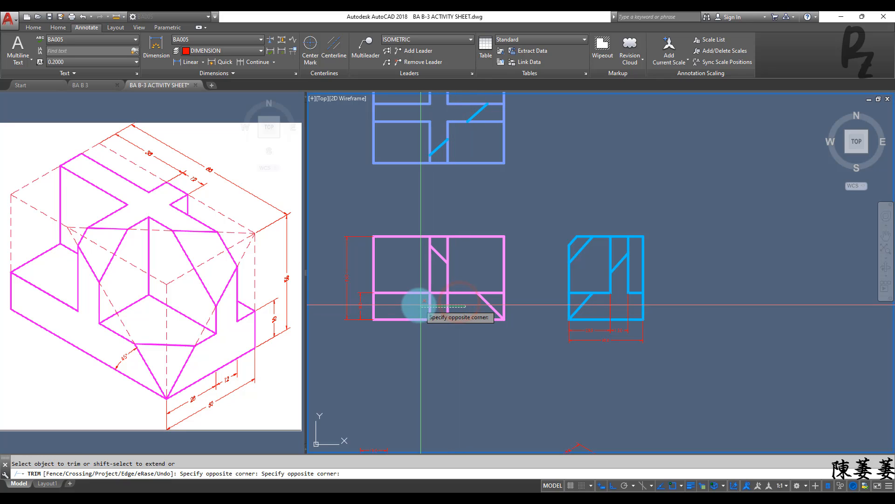
{"action": "left_click", "coordinate": [440, 303]}
{"action": "left_click", "coordinate": [438, 285]}
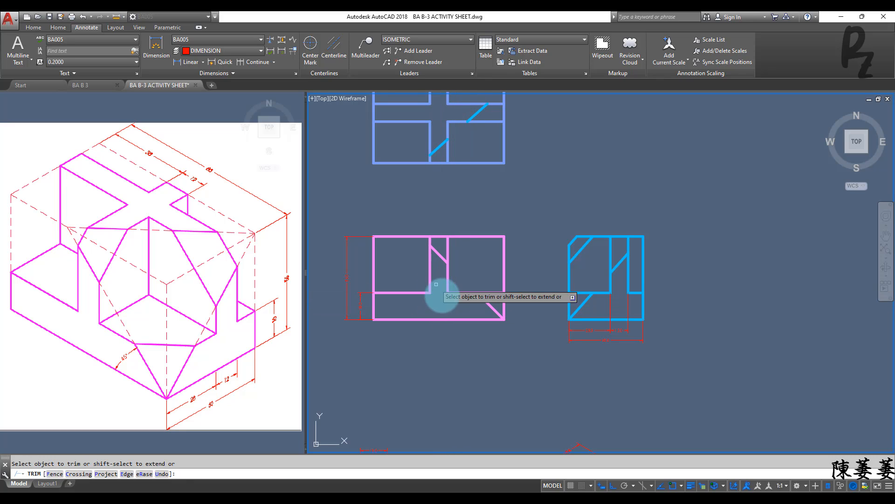
{"action": "key", "text": "Escape"}
Step: Add an angular dimension between the bottom edge and the lower-right diagonal of the pink left side view
{"action": "scroll", "coordinate": [471, 298], "scroll_direction": "down", "scroll_amount": 3}
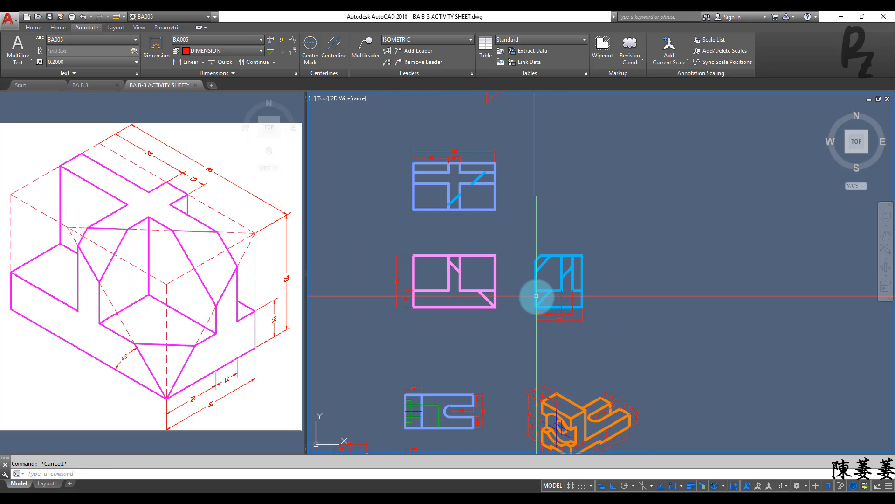
{"action": "scroll", "coordinate": [512, 305], "scroll_direction": "up", "scroll_amount": 3}
{"action": "middle_click_drag", "start_coordinate": [512, 308], "coordinate": [584, 306]}
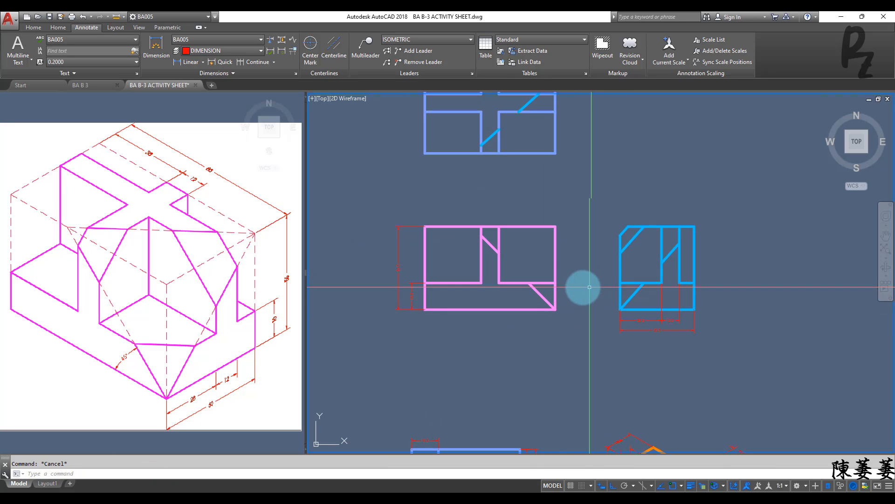
{"action": "middle_click_drag", "start_coordinate": [532, 252], "coordinate": [536, 310]}
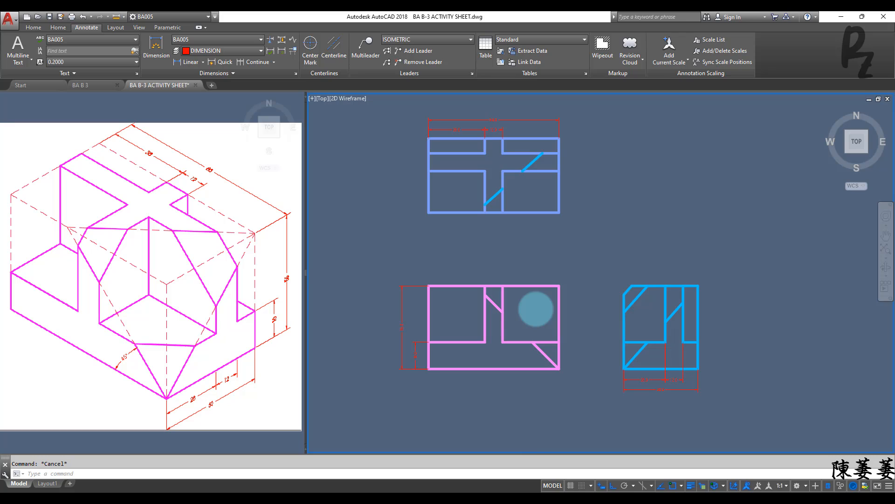
{"action": "scroll", "coordinate": [502, 357], "scroll_direction": "up", "scroll_amount": 2}
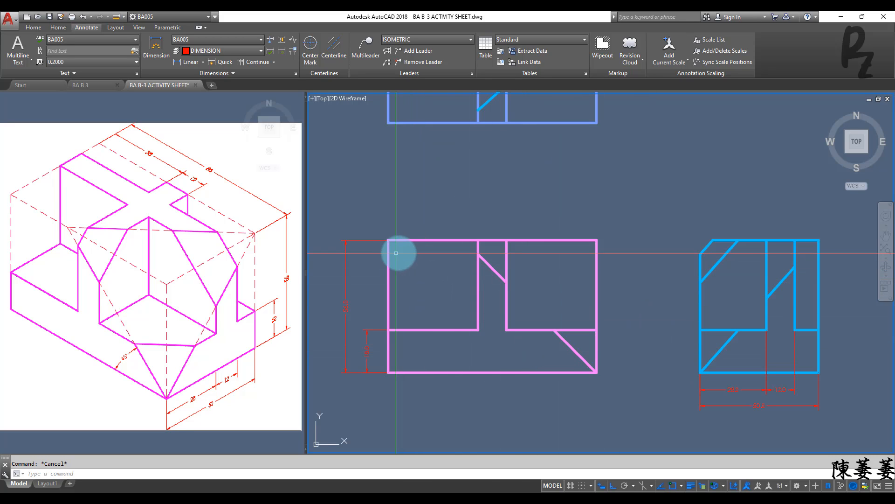
{"action": "left_click", "coordinate": [202, 61]}
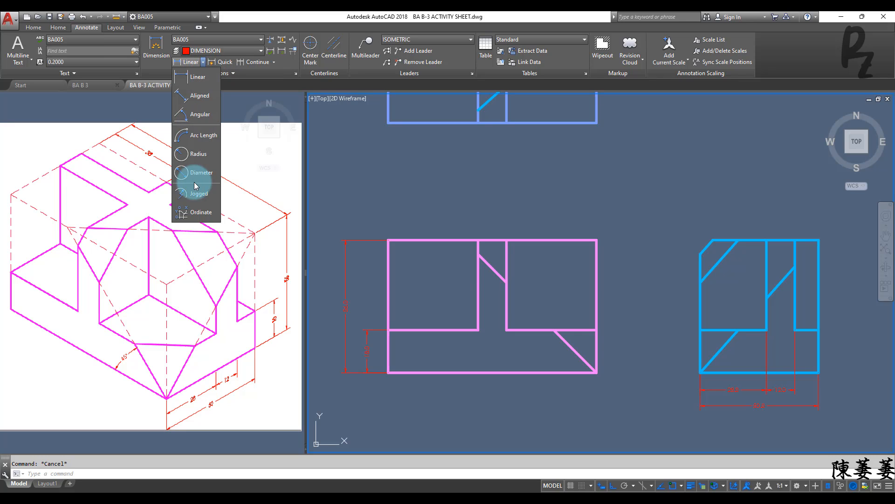
{"action": "left_click", "coordinate": [194, 116]}
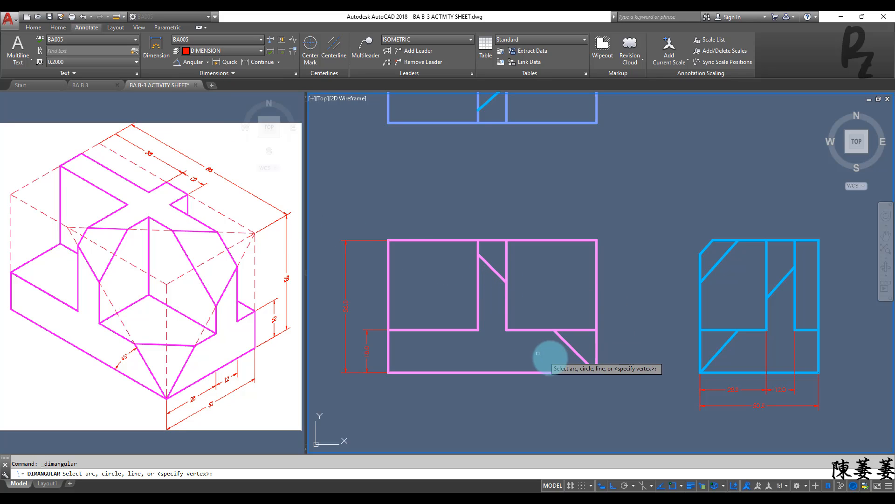
{"action": "left_click", "coordinate": [562, 371]}
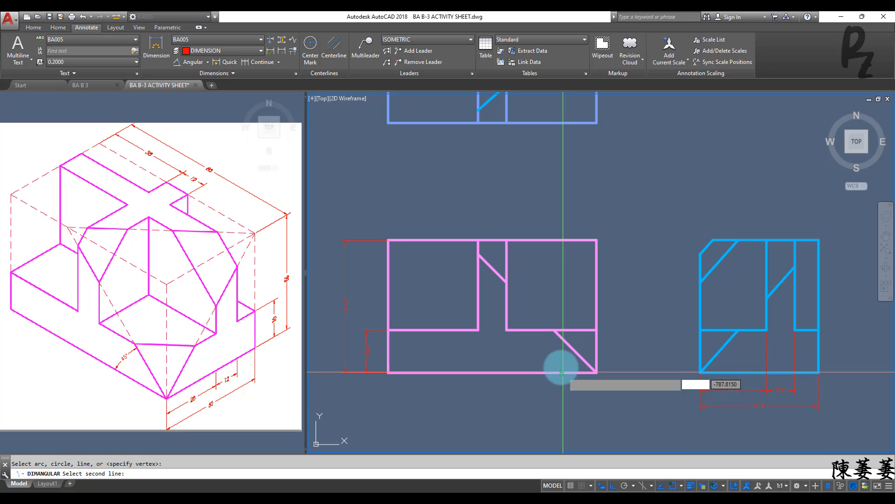
{"action": "scroll", "coordinate": [562, 369], "scroll_direction": "up", "scroll_amount": 4}
{"action": "left_click", "coordinate": [560, 361]}
Step: Match the top view's two diagonal lines to the properties of its TOP VIEW layer lines, and save the drawing
{"action": "scroll", "coordinate": [562, 345], "scroll_direction": "down", "scroll_amount": 5}
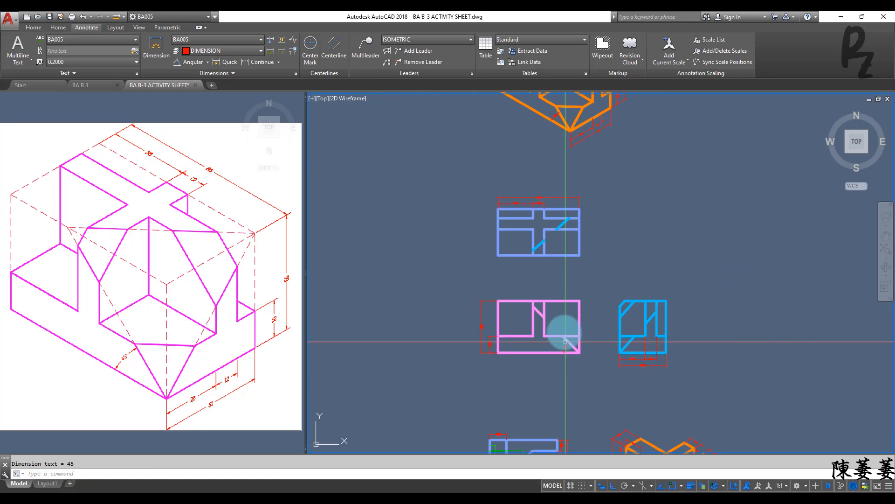
{"action": "scroll", "coordinate": [551, 224], "scroll_direction": "up", "scroll_amount": 3}
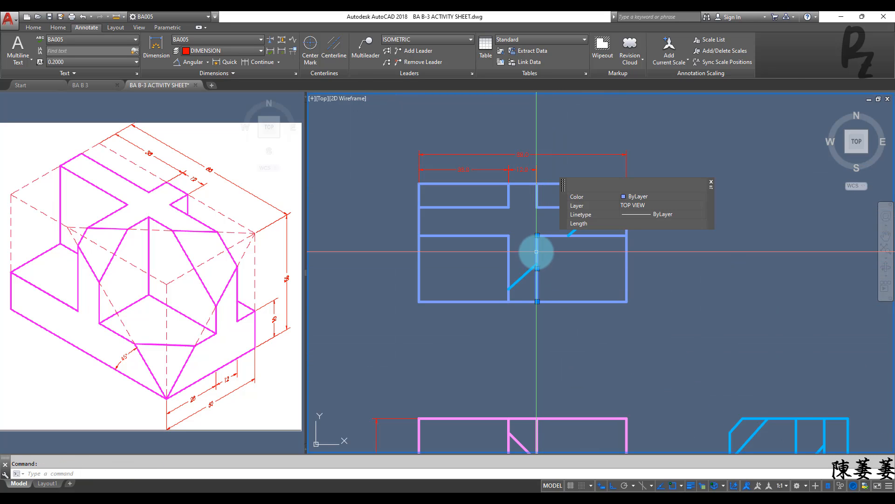
{"action": "type", "text": "ma"}
{"action": "key", "text": "Return"}
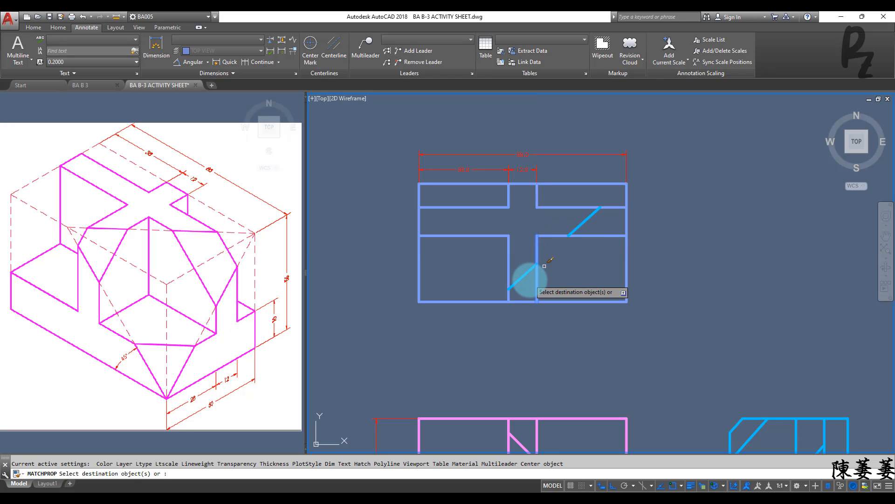
{"action": "left_click", "coordinate": [522, 277]}
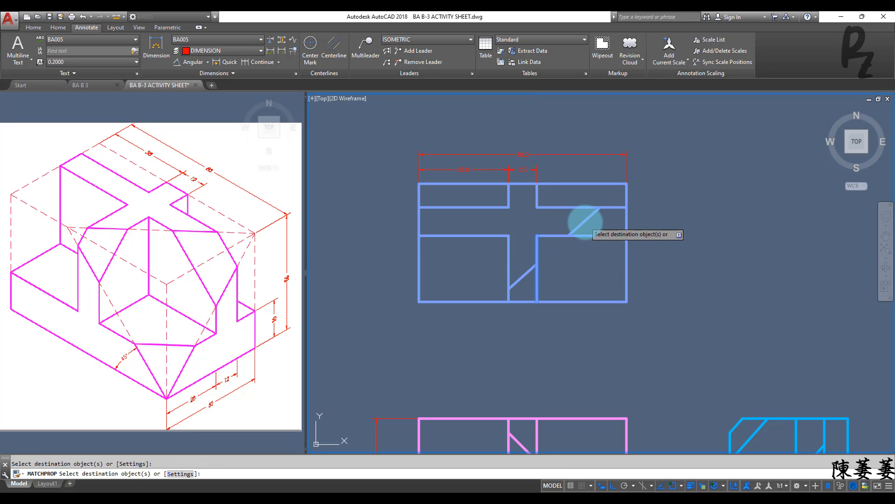
{"action": "left_click", "coordinate": [586, 222]}
{"action": "key", "text": "Escape"}
{"action": "scroll", "coordinate": [571, 241], "scroll_direction": "down", "scroll_amount": 3}
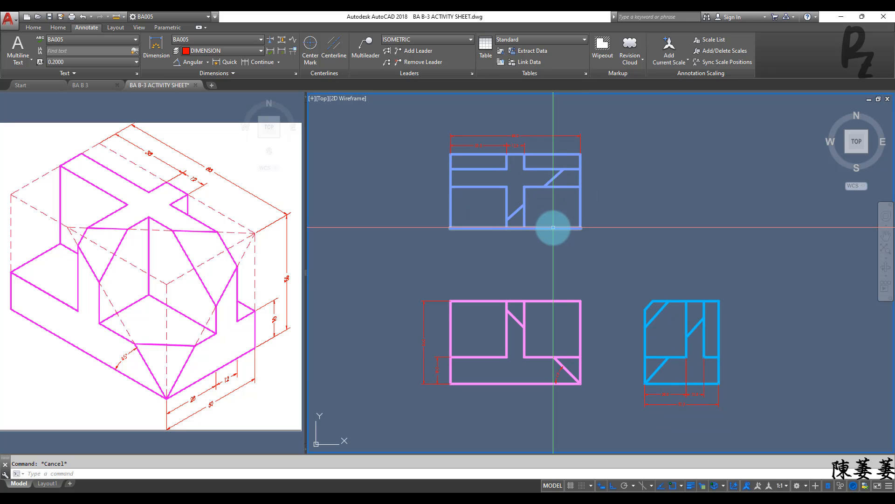
{"action": "key", "text": "ctrl+s"}
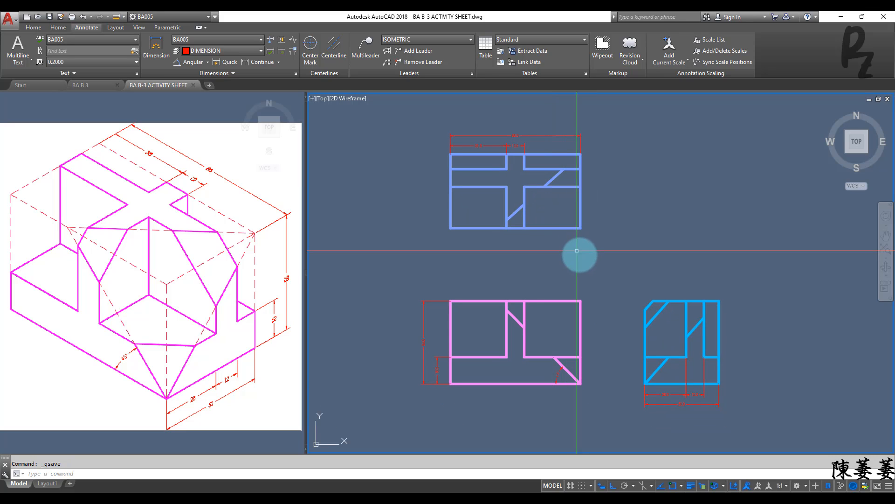
Step: Zoom to a window framing the three dimensioned views
{"action": "mouse_move", "coordinate": [616, 258]}
{"action": "middle_mouse_down"}
{"action": "mouse_move", "coordinate": [580, 256]}
{"action": "mouse_move", "coordinate": [614, 255]}
{"action": "middle_mouse_up"}
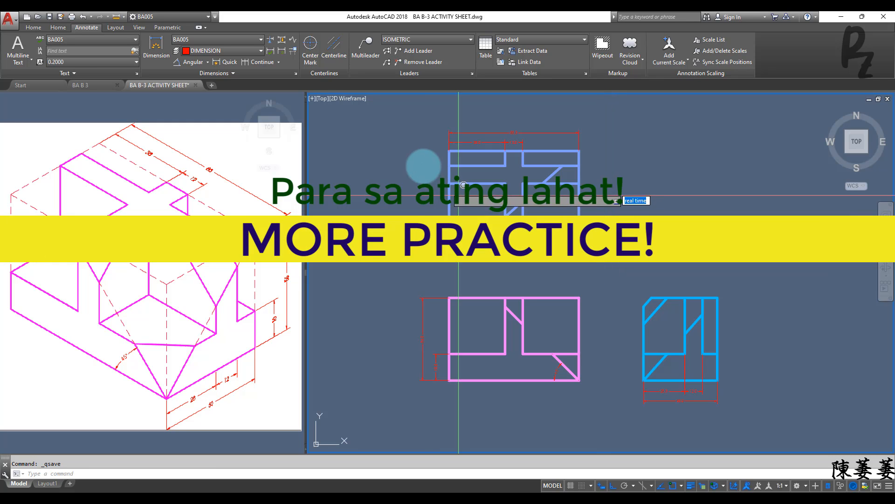
{"action": "type", "text": "z"}
{"action": "key", "text": "Return"}
{"action": "left_click", "coordinate": [404, 121]}
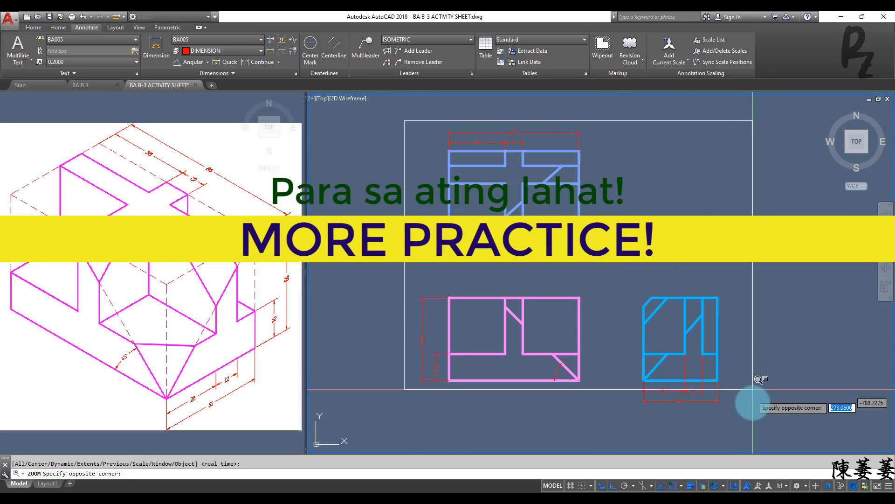
{"action": "left_click", "coordinate": [750, 413]}
{"action": "left_click", "coordinate": [41, 424]}
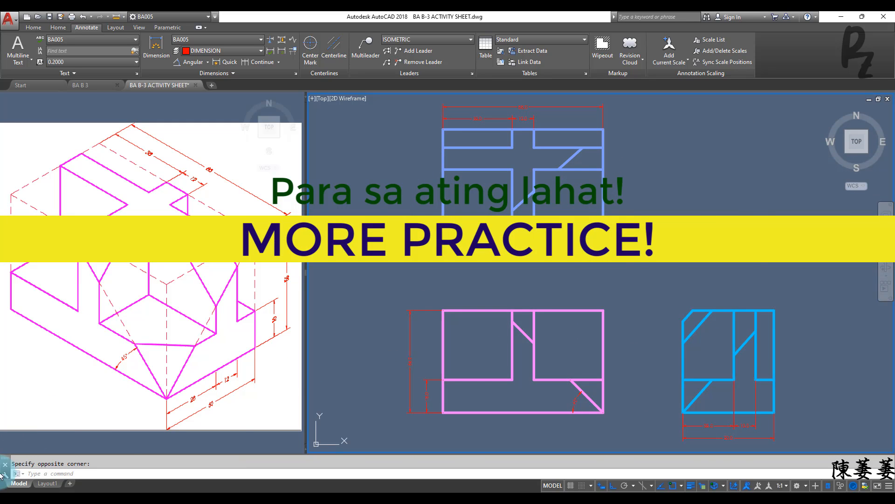